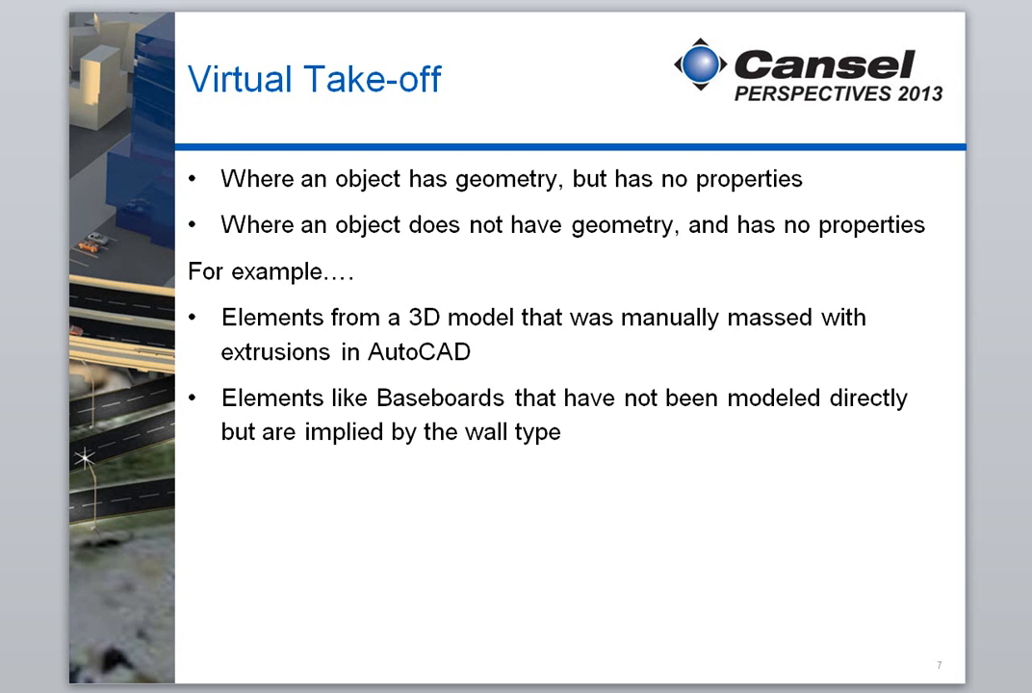
- Switch from the presentation to Revit and open the default 3D view of the building model
{"action": "key", "text": "alt+Tab"}
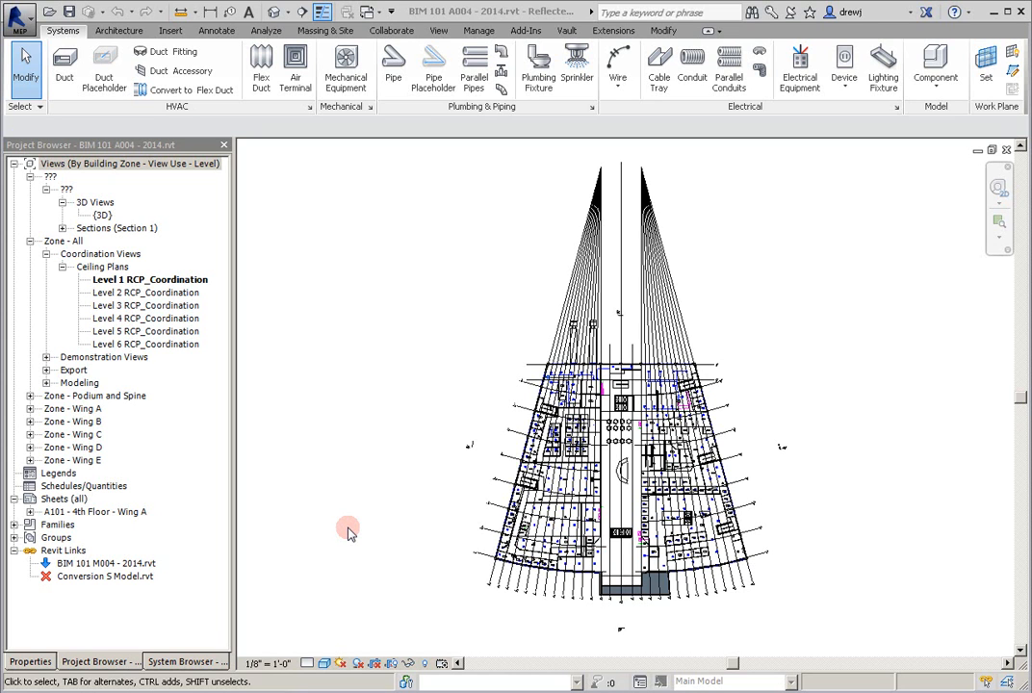
{"action": "left_click", "coordinate": [277, 17]}
{"action": "left_click", "coordinate": [277, 17]}
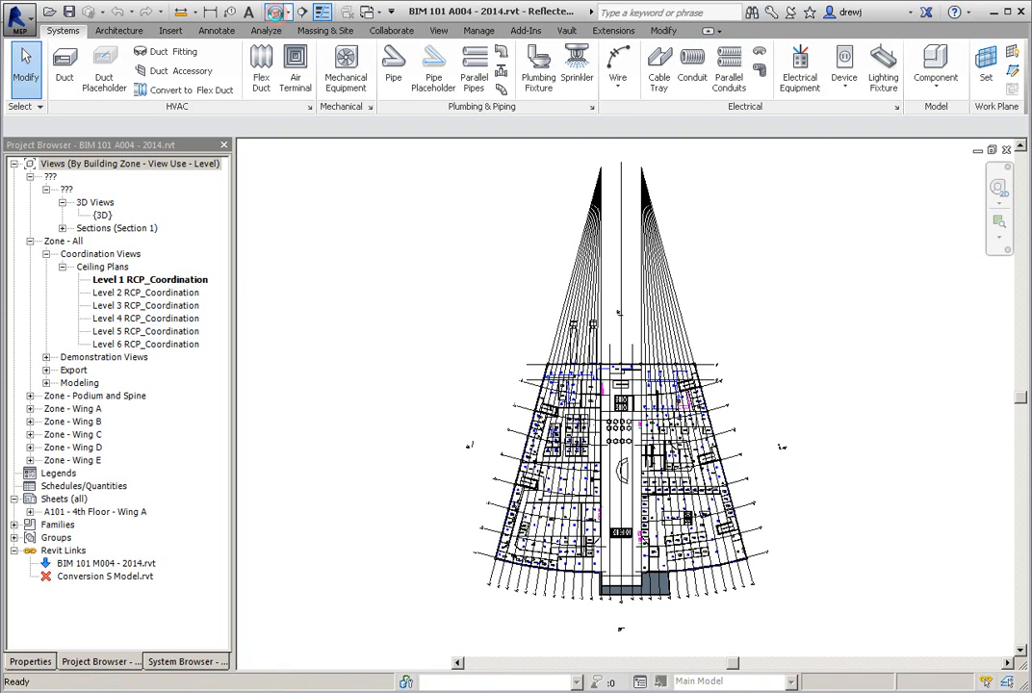
{"action": "left_click", "coordinate": [276, 12]}
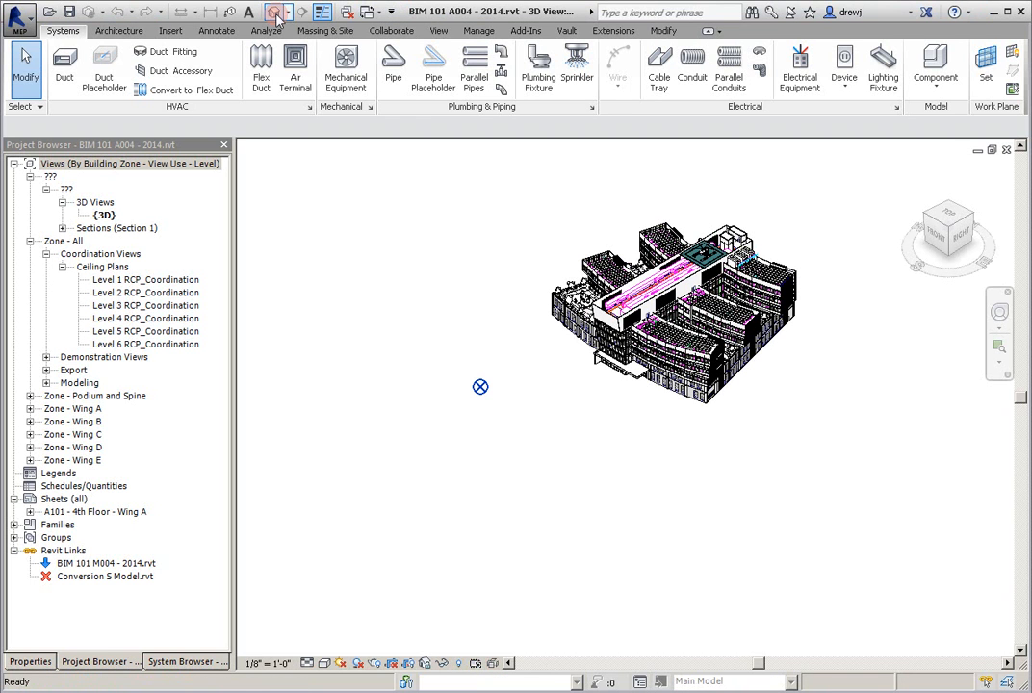
- Create a new schedule of building components for the Doors category in the New Construction phase
{"action": "left_click", "coordinate": [438, 32]}
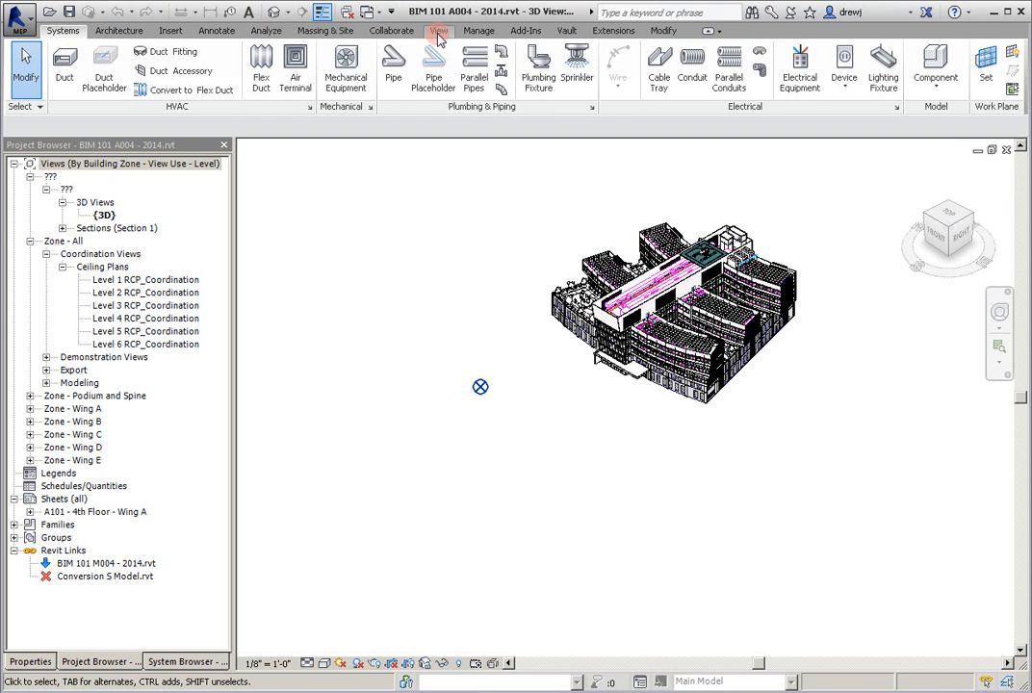
{"action": "left_click", "coordinate": [654, 55]}
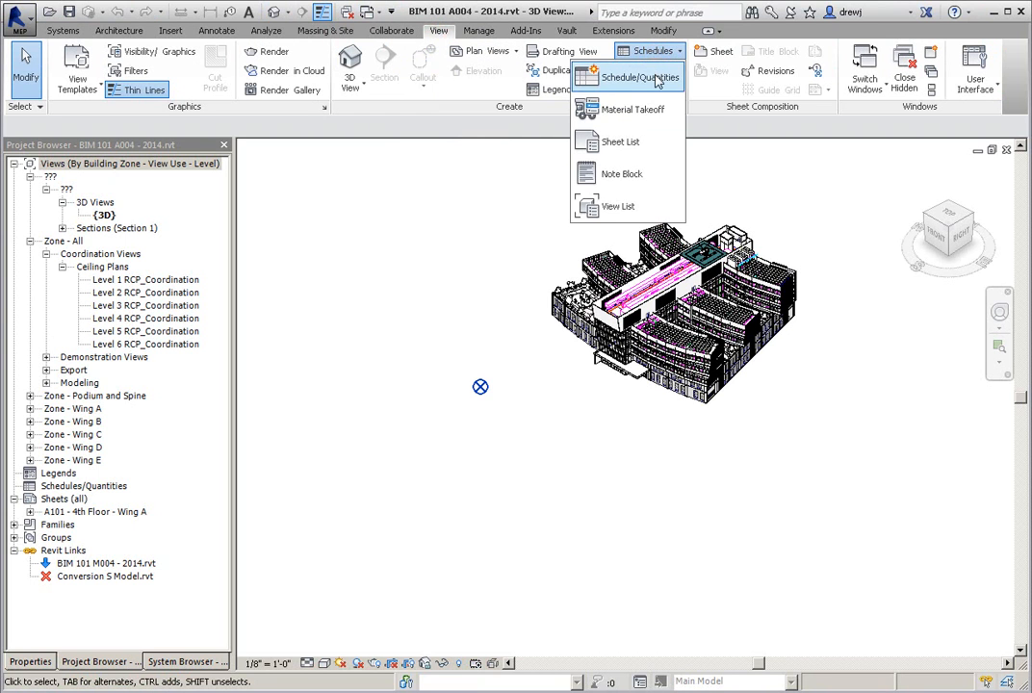
{"action": "left_click", "coordinate": [639, 78]}
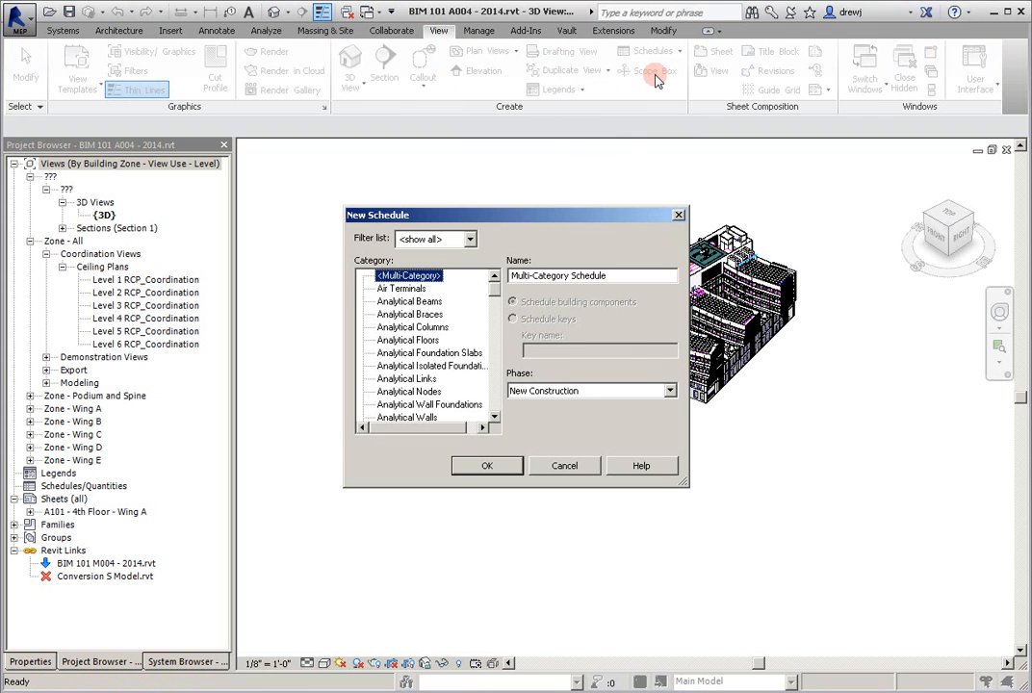
{"action": "left_click_drag", "start_coordinate": [493, 285], "coordinate": [493, 329]}
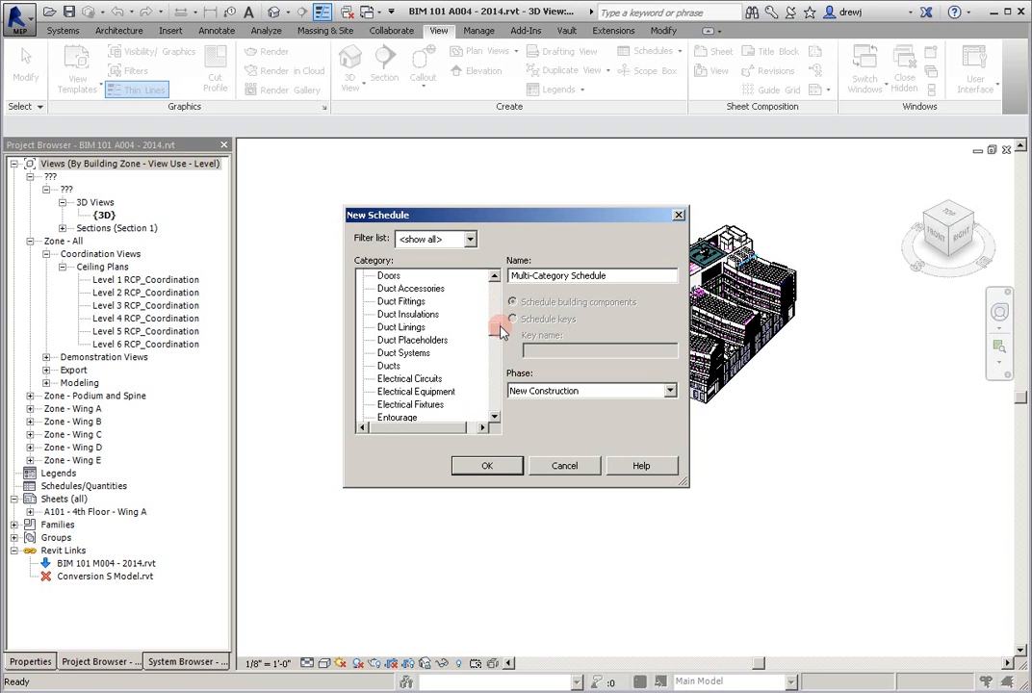
{"action": "left_click", "coordinate": [409, 277]}
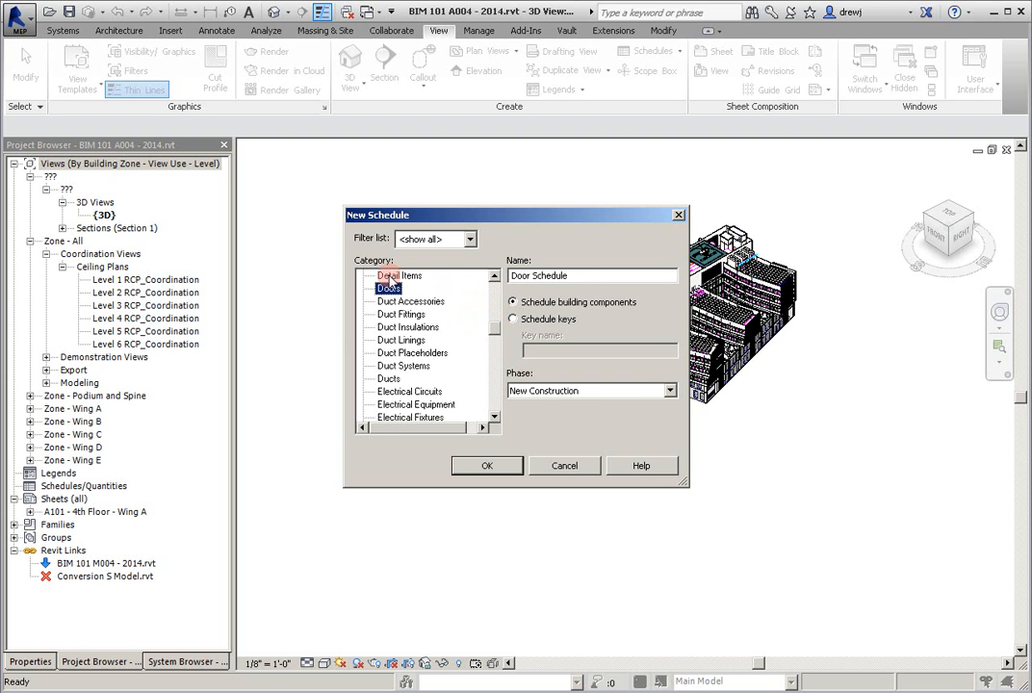
{"action": "left_click", "coordinate": [489, 464]}
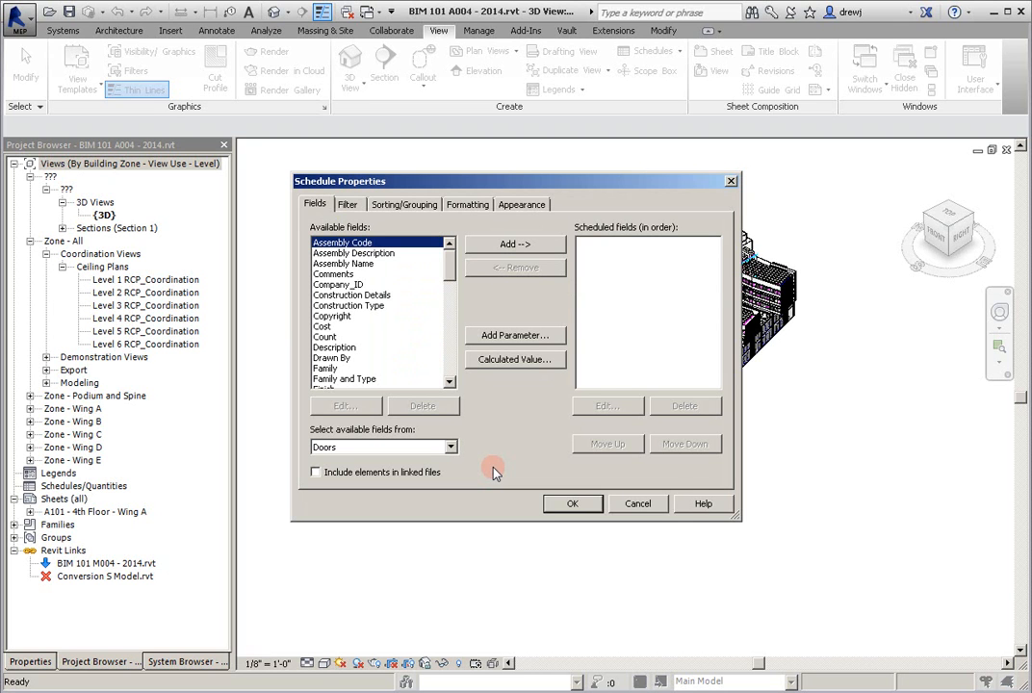
- Add the Count and Family and Type fields to the door schedule
{"action": "left_click", "coordinate": [348, 205]}
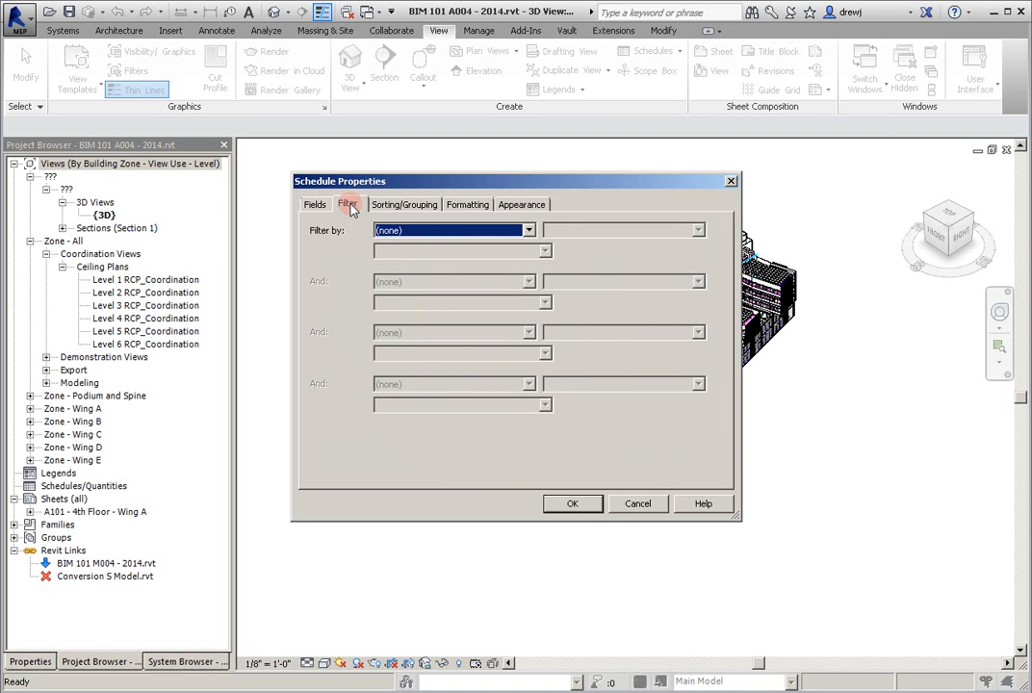
{"action": "left_click", "coordinate": [385, 207]}
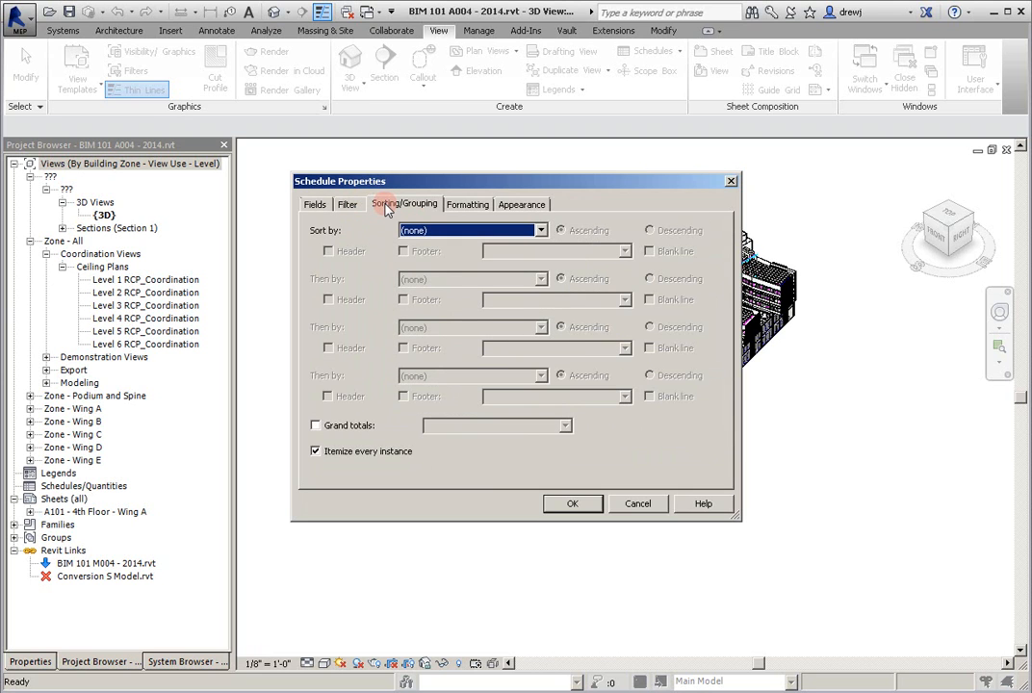
{"action": "left_click", "coordinate": [313, 206]}
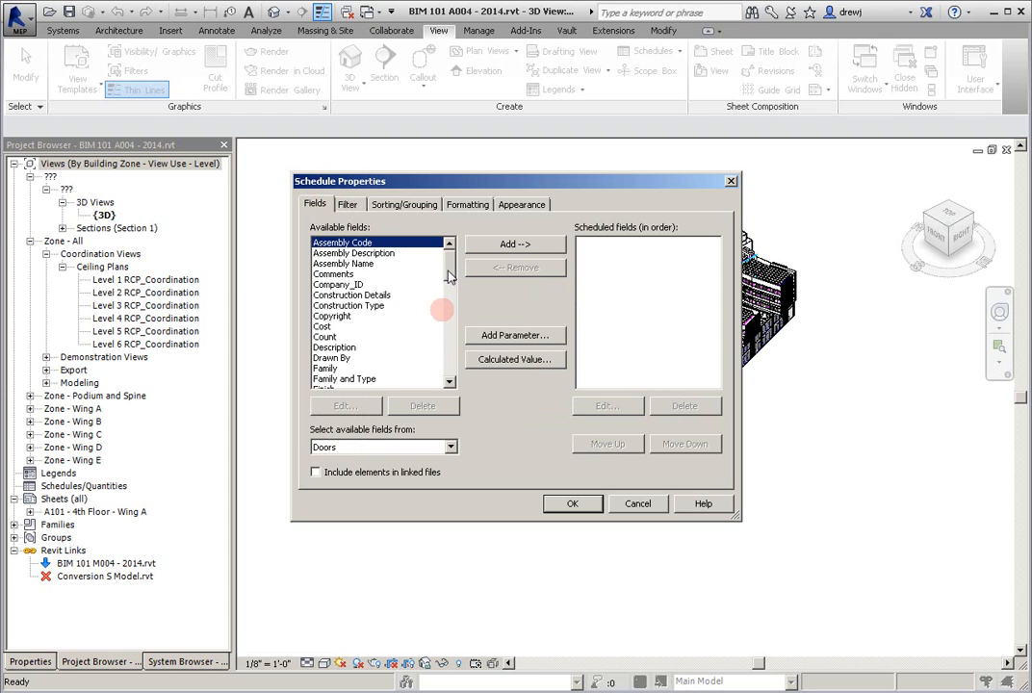
{"action": "scroll", "coordinate": [451, 274], "scroll_direction": "down", "scroll_amount": 1}
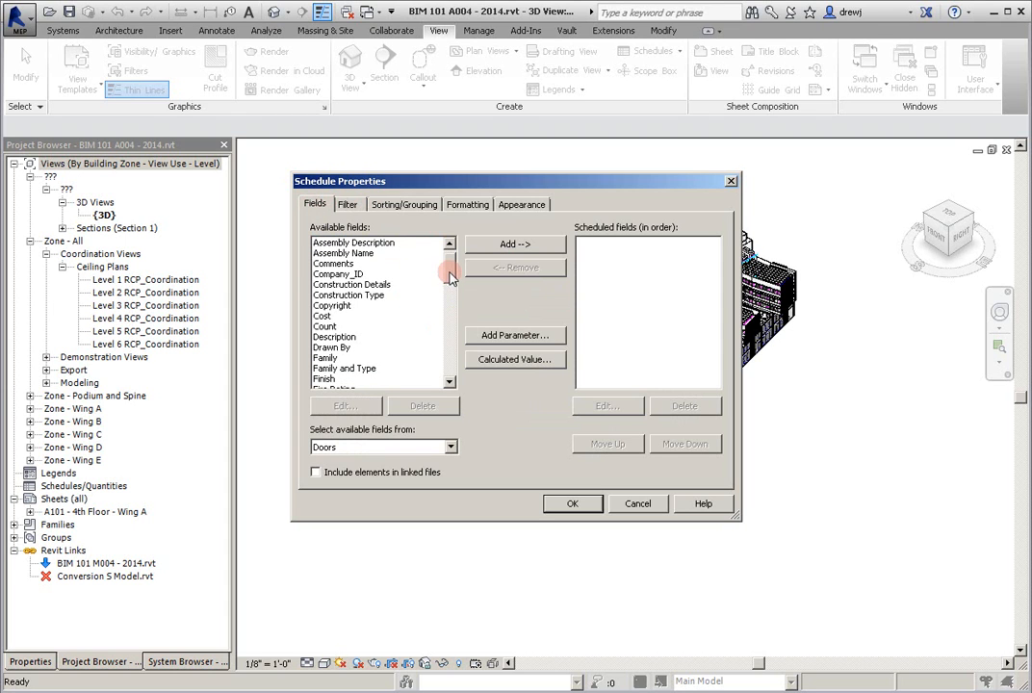
{"action": "left_click", "coordinate": [324, 327]}
{"action": "left_click", "coordinate": [517, 247]}
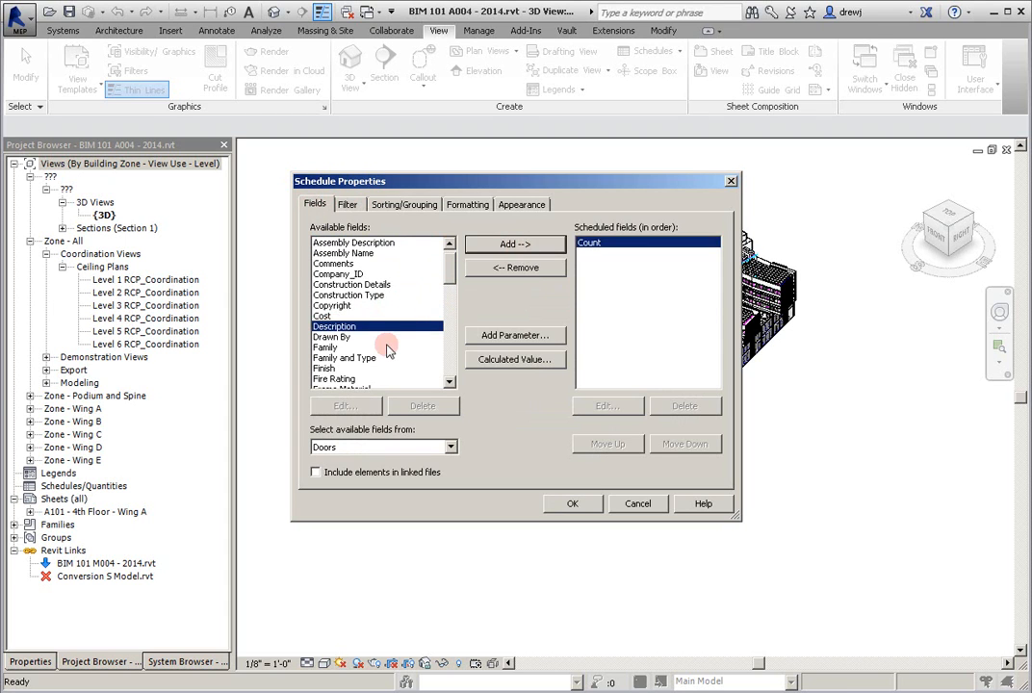
{"action": "left_click", "coordinate": [345, 358]}
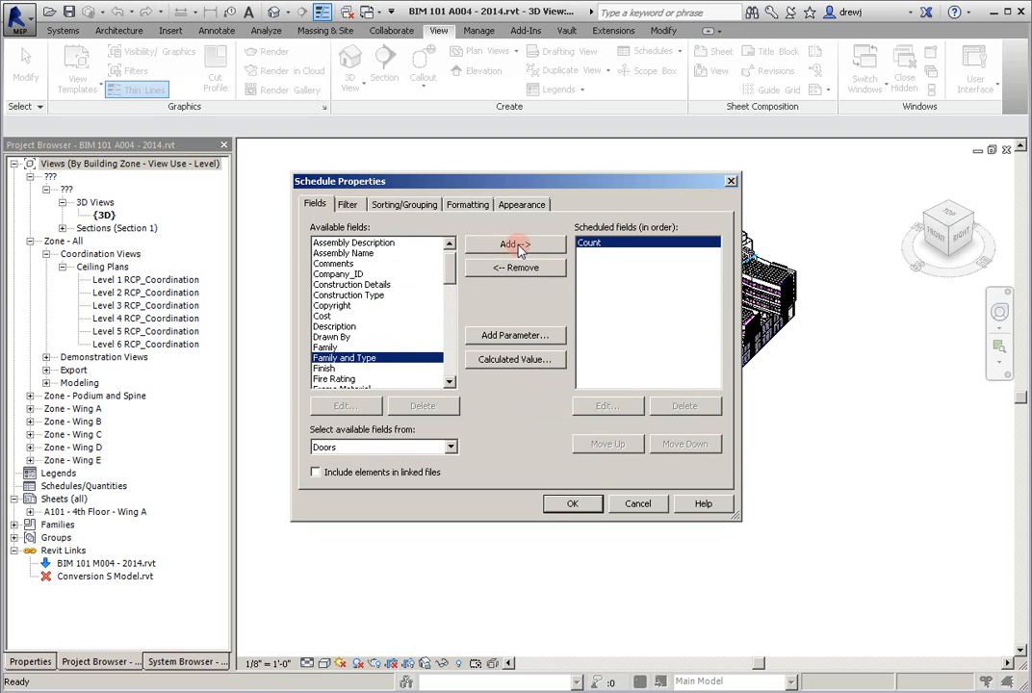
{"action": "left_click", "coordinate": [517, 245]}
- Add the Width and Height fields after Family and Type and generate the door schedule
{"action": "left_click_drag", "start_coordinate": [446, 267], "coordinate": [366, 370]}
{"action": "double_click", "coordinate": [328, 379]}
{"action": "left_click_drag", "start_coordinate": [453, 361], "coordinate": [456, 295]}
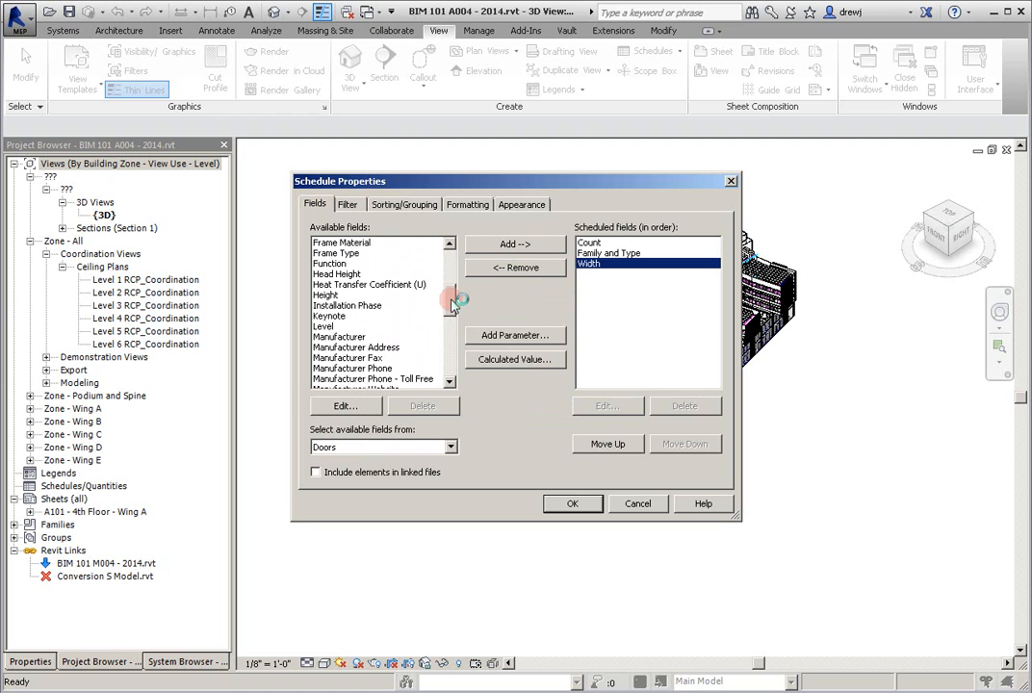
{"action": "double_click", "coordinate": [325, 295]}
{"action": "left_click", "coordinate": [568, 504]}
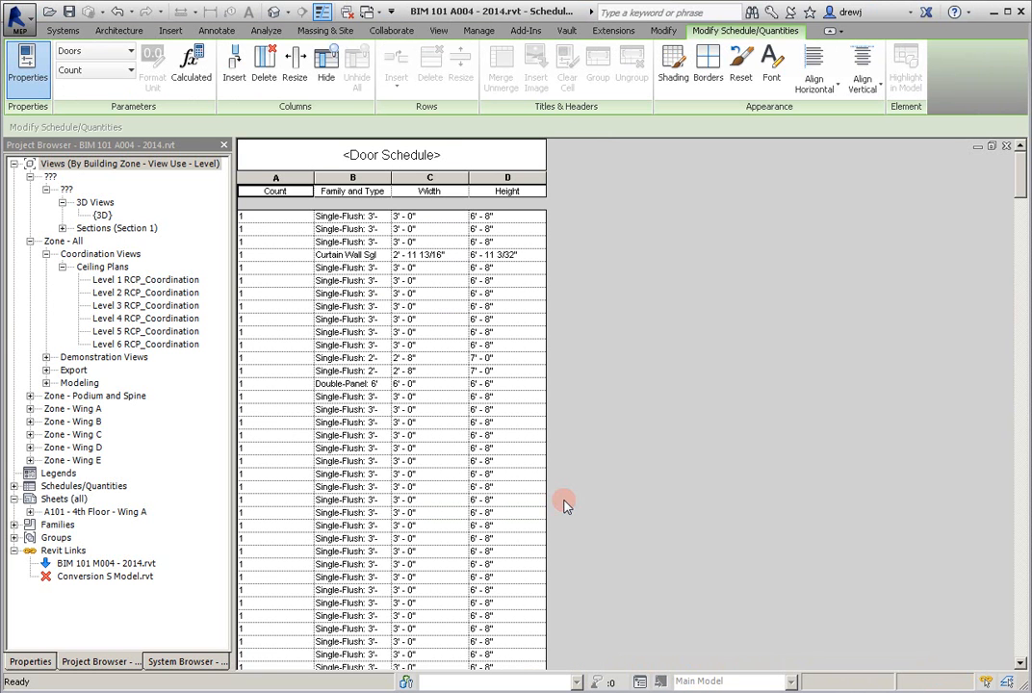
- Sort the door schedule by Family and Type without itemizing every instance, and widen the Family and Type column
{"action": "mouse_move", "coordinate": [1017, 171]}
{"action": "left_mouse_down"}
{"action": "mouse_move", "coordinate": [1016, 507]}
{"action": "mouse_move", "coordinate": [1020, 157]}
{"action": "left_mouse_up"}
{"action": "left_click", "coordinate": [30, 662]}
{"action": "left_click", "coordinate": [161, 361]}
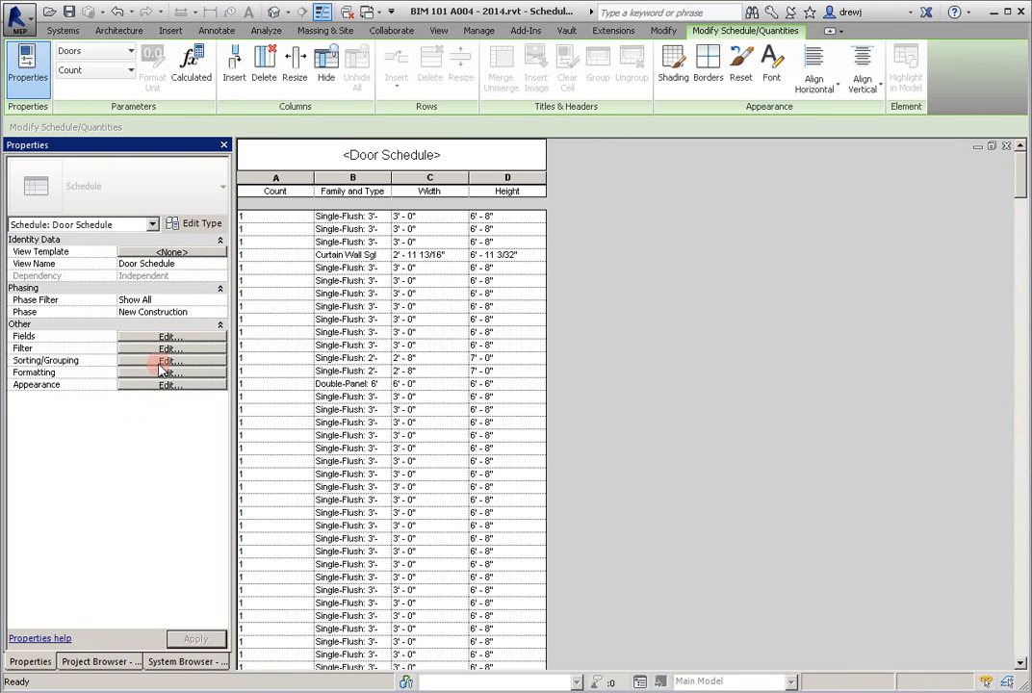
{"action": "left_click", "coordinate": [163, 337]}
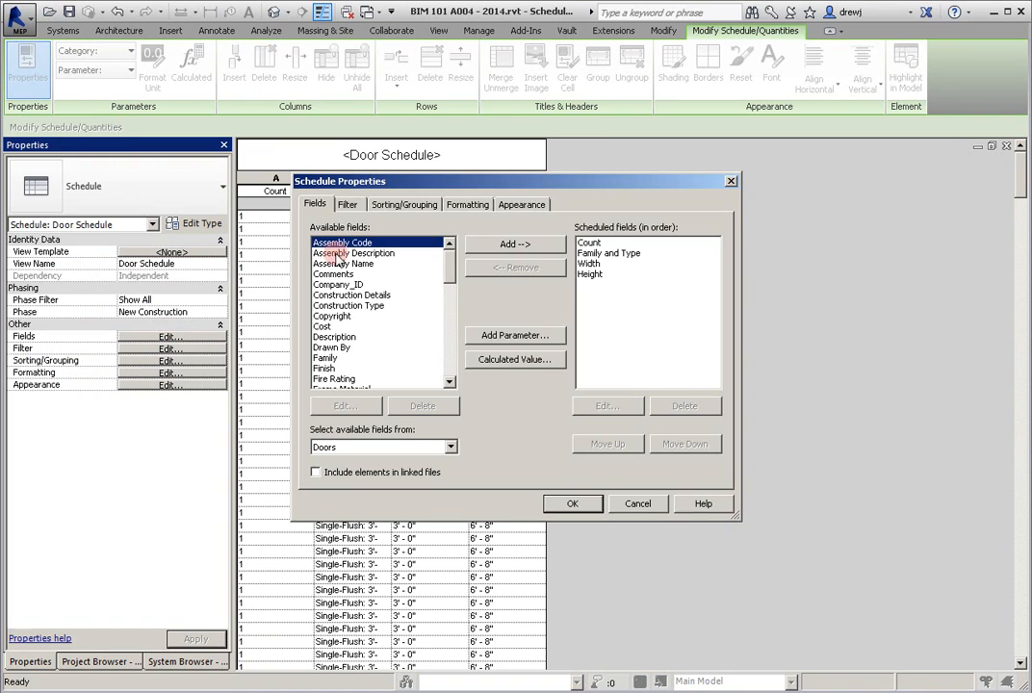
{"action": "left_click", "coordinate": [396, 205]}
{"action": "left_click", "coordinate": [424, 232]}
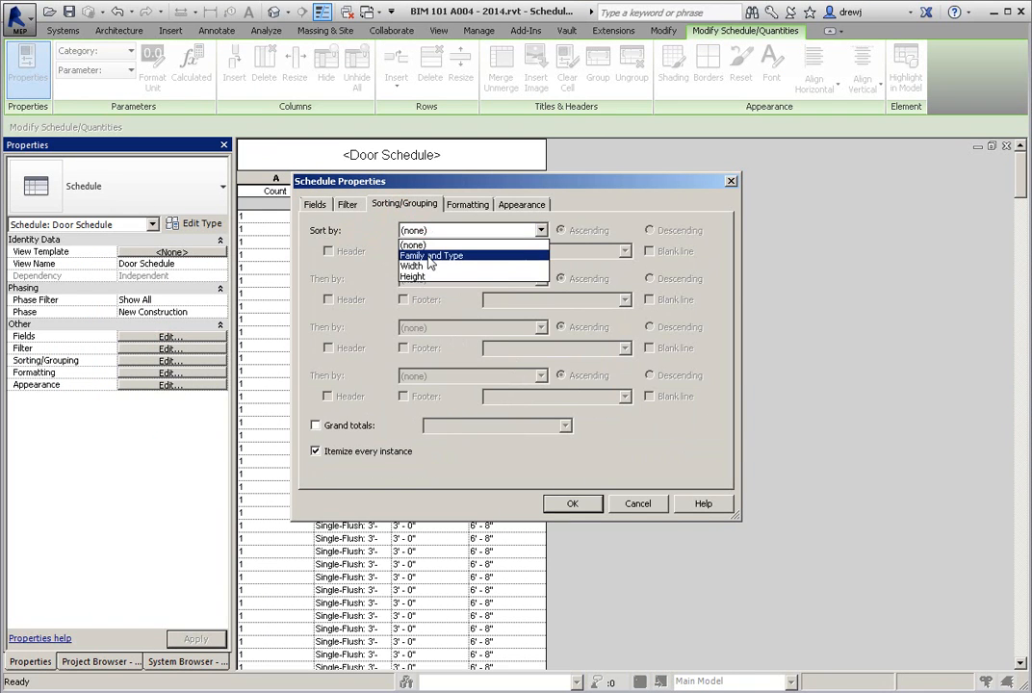
{"action": "left_click", "coordinate": [434, 248]}
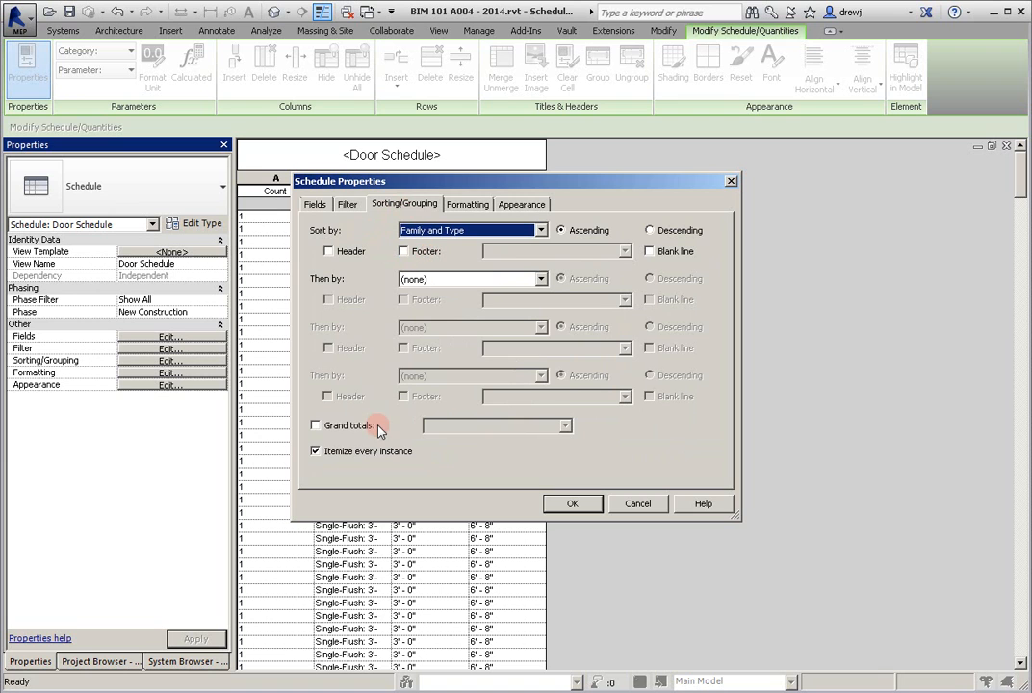
{"action": "left_click", "coordinate": [354, 453]}
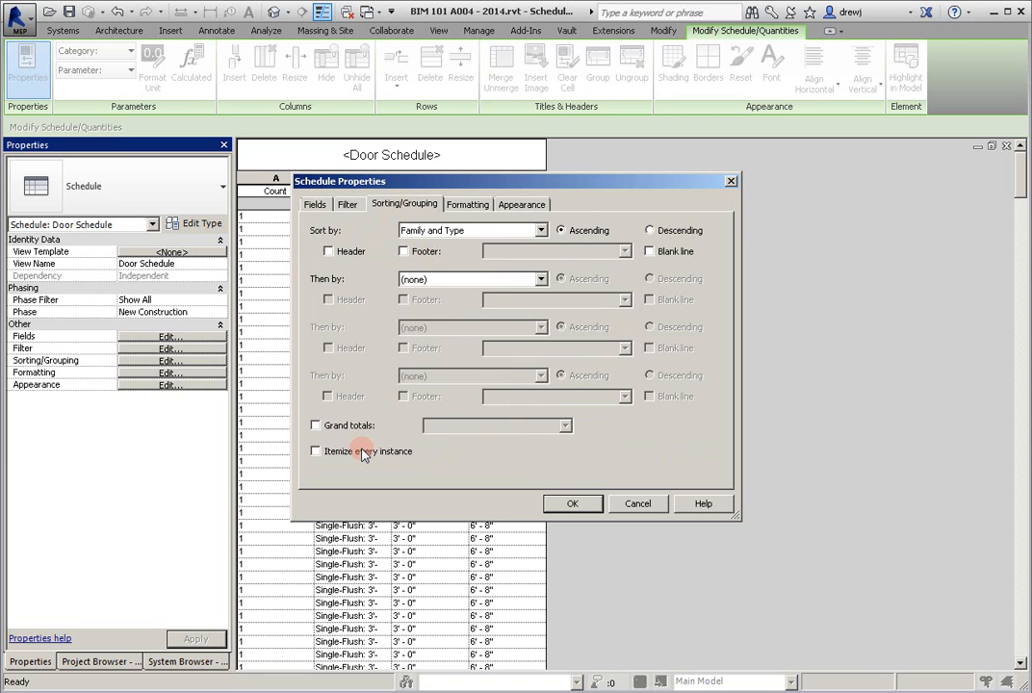
{"action": "left_click", "coordinate": [575, 504]}
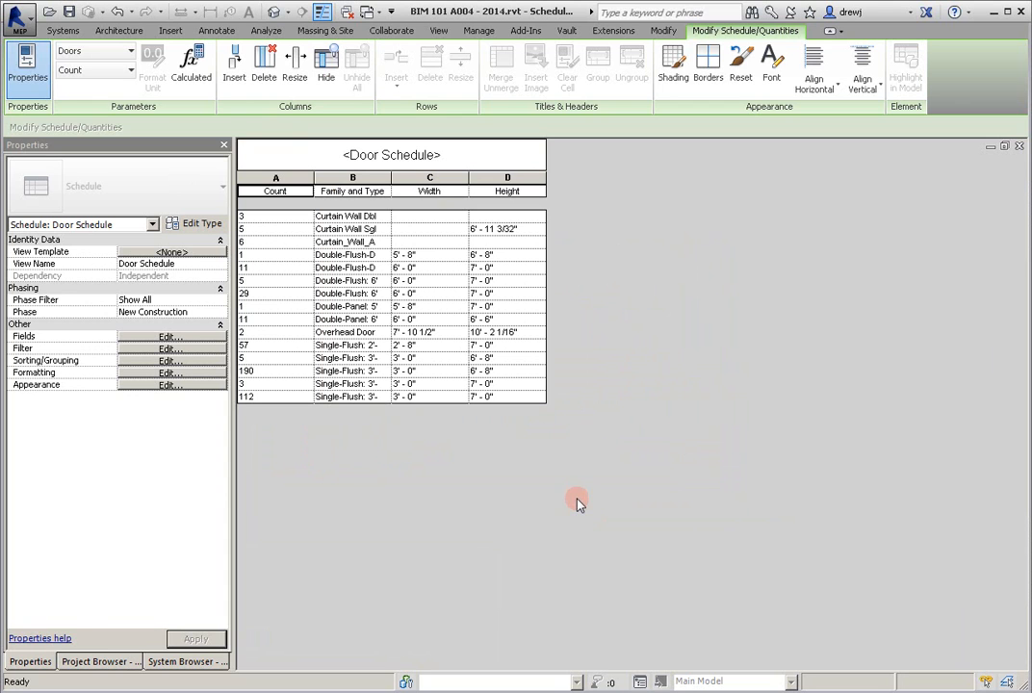
{"action": "left_click_drag", "start_coordinate": [393, 176], "coordinate": [439, 177]}
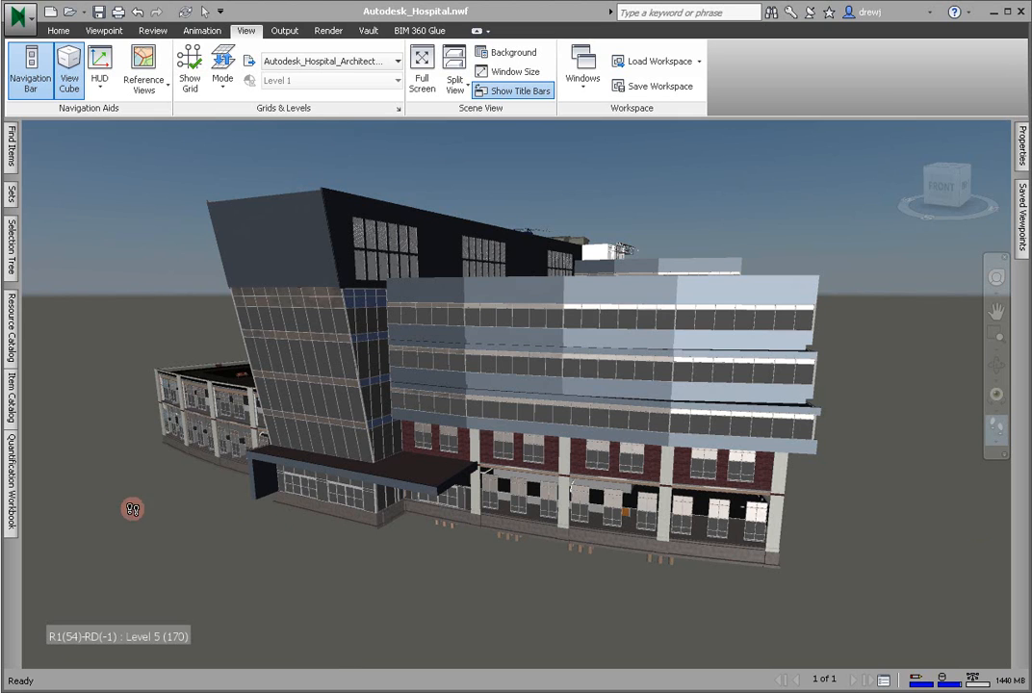
- Look over the quantification workbook and both catalogs, then start the quantification project setup, postponing the getting-started tutorials
{"action": "left_click", "coordinate": [11, 477]}
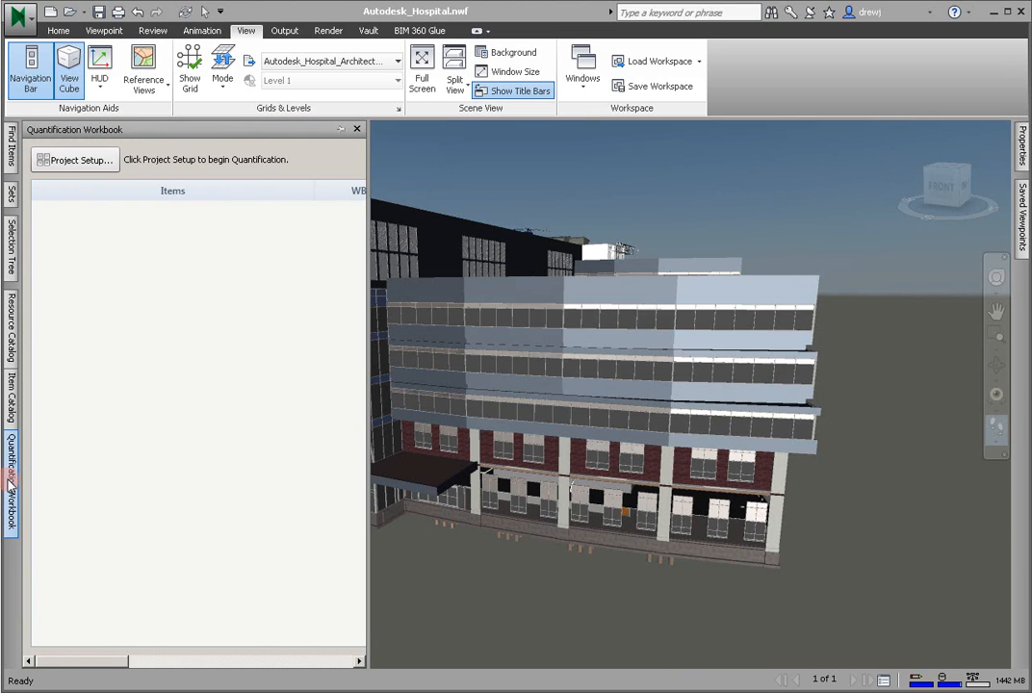
{"action": "left_click", "coordinate": [13, 342]}
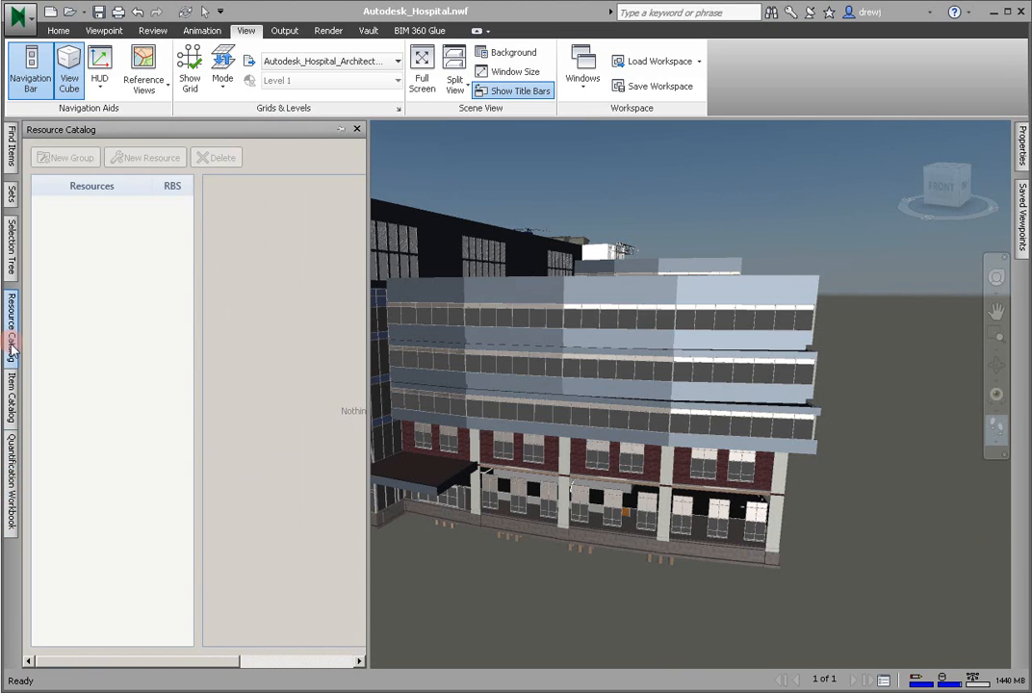
{"action": "left_click", "coordinate": [12, 395]}
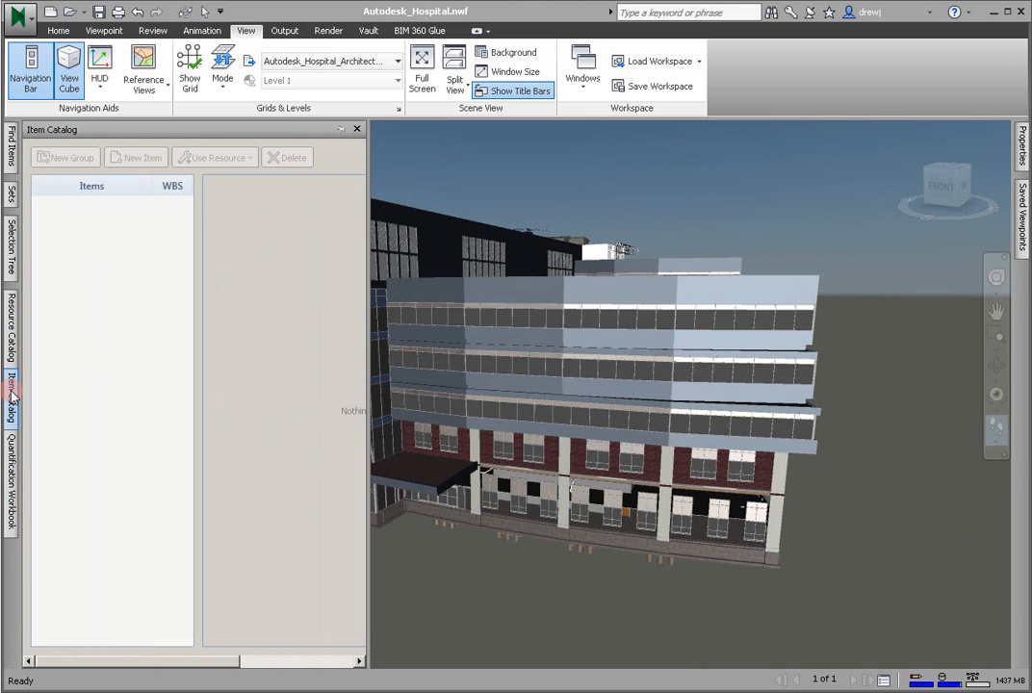
{"action": "left_click", "coordinate": [11, 474]}
{"action": "left_click", "coordinate": [86, 160]}
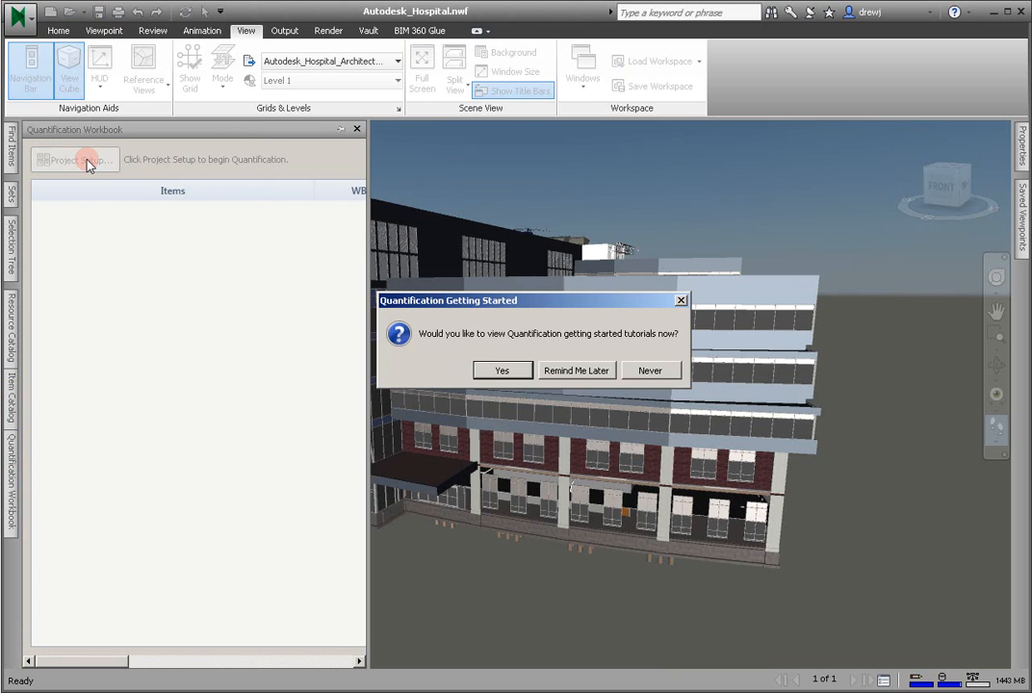
{"action": "left_click", "coordinate": [592, 366]}
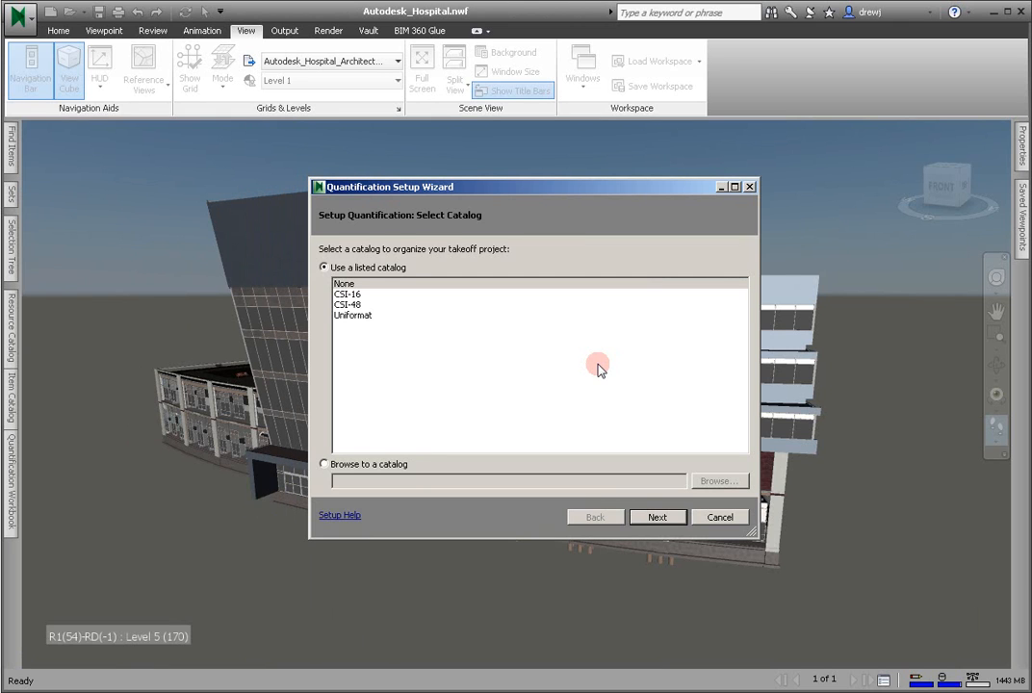
- Set up quantification with the CSI-16 catalog, Imperial measurement units and the default takeoff properties
{"action": "left_click", "coordinate": [356, 295]}
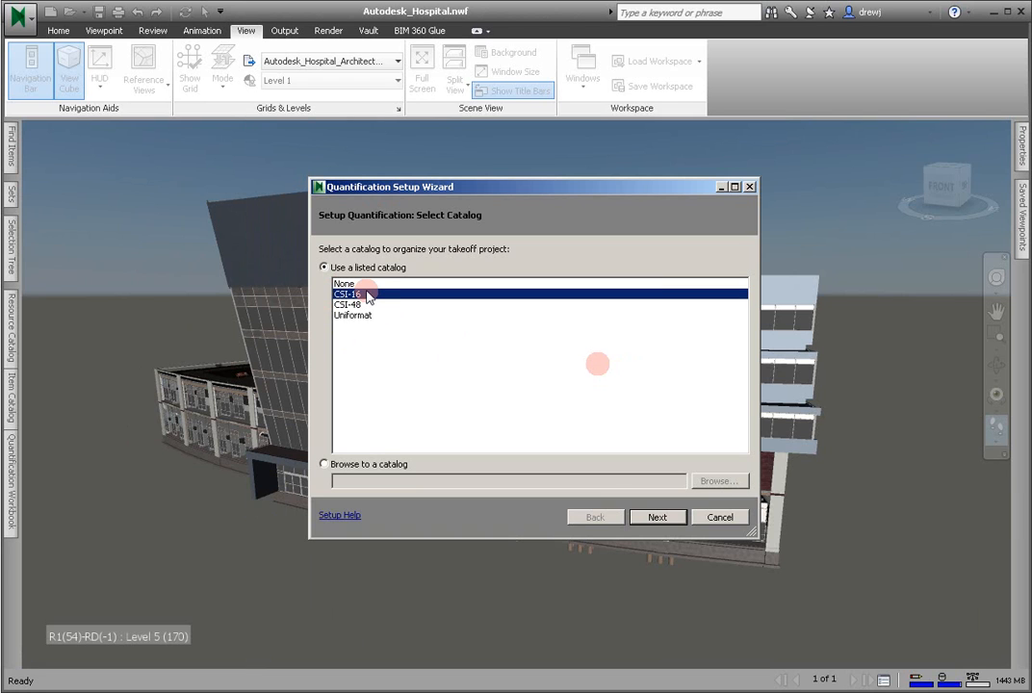
{"action": "left_click", "coordinate": [655, 517]}
{"action": "left_click", "coordinate": [377, 282]}
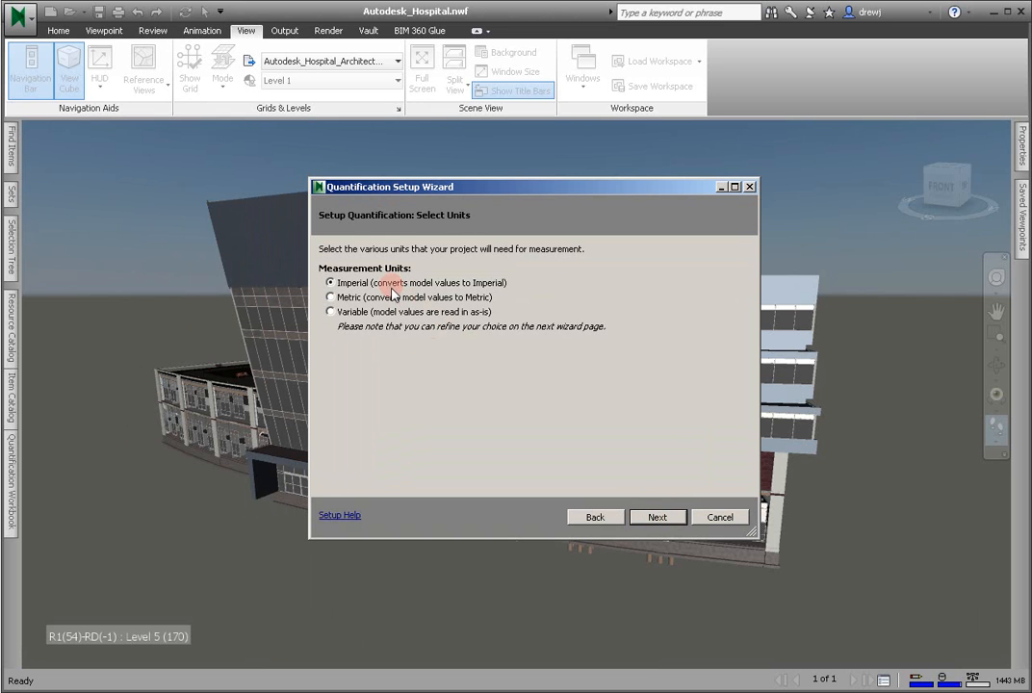
{"action": "left_click", "coordinate": [665, 518]}
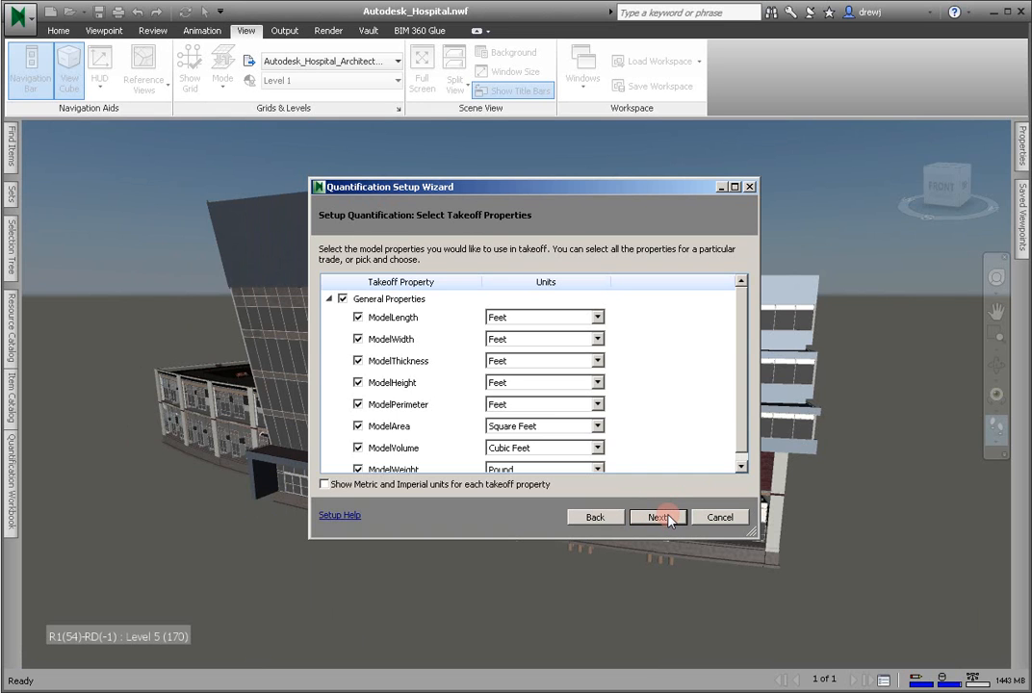
{"action": "left_click", "coordinate": [669, 518]}
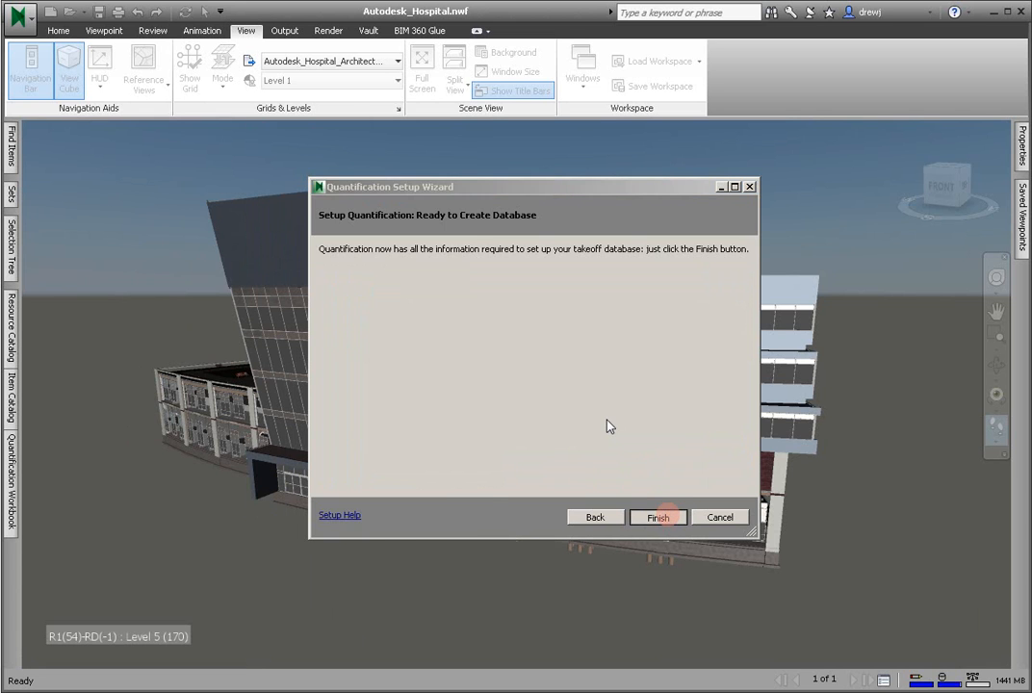
- Create two top-level groups named Timber and Finishing in the Resource Catalog
{"action": "left_click", "coordinate": [10, 352]}
{"action": "left_click", "coordinate": [11, 390]}
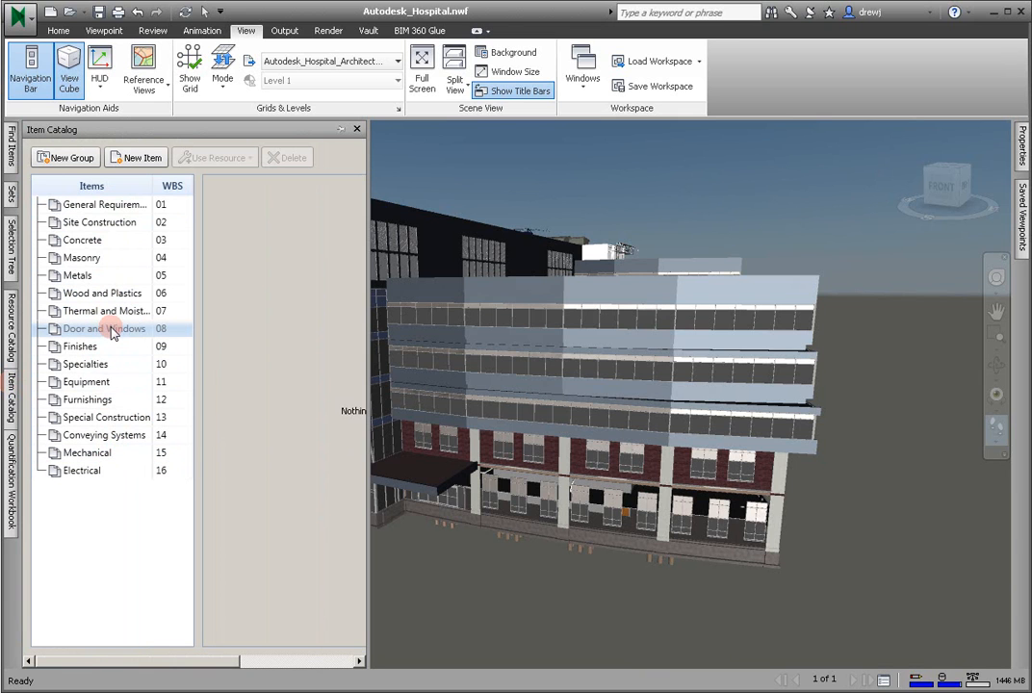
{"action": "left_click_drag", "start_coordinate": [115, 332], "coordinate": [83, 166]}
{"action": "left_click", "coordinate": [83, 164]}
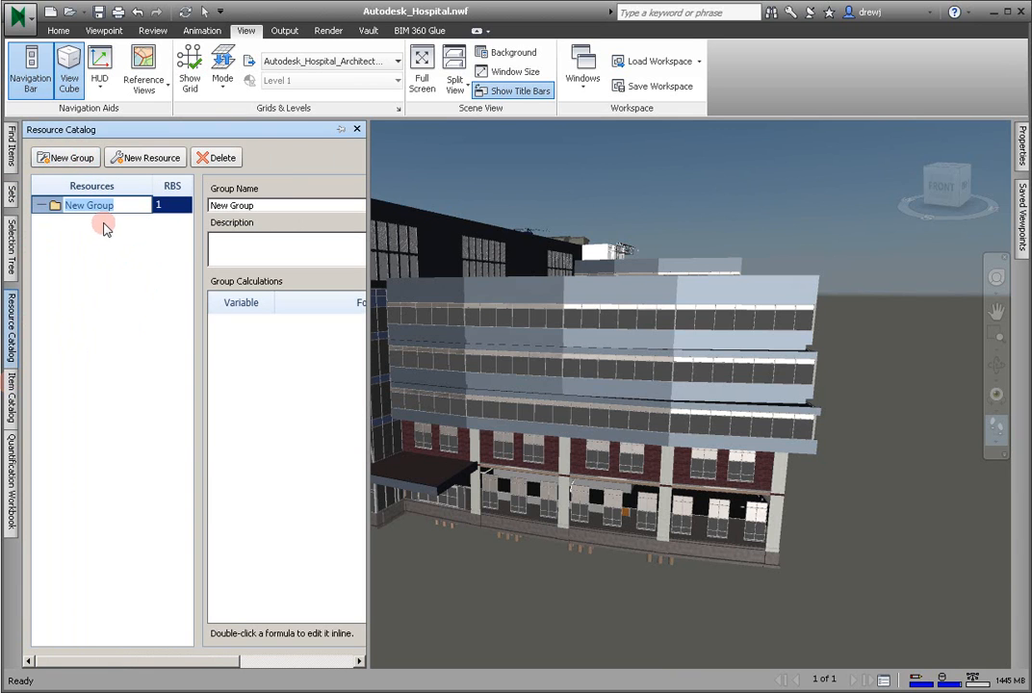
{"action": "type", "text": "Timber"}
{"action": "key", "text": "Return"}
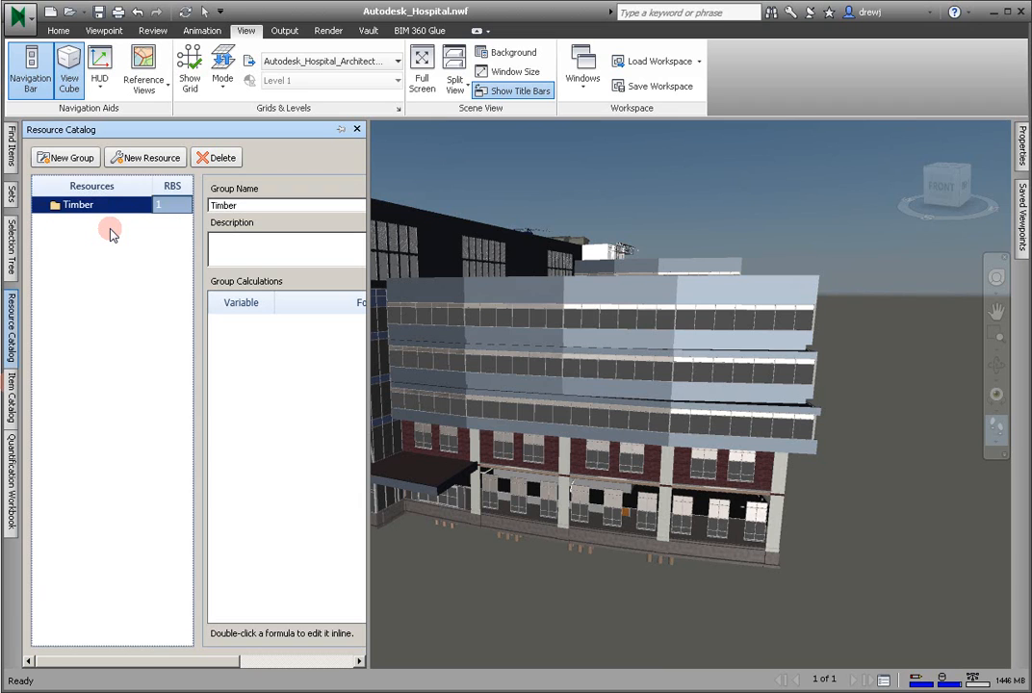
{"action": "left_click", "coordinate": [65, 159]}
{"action": "type", "text": "F"}
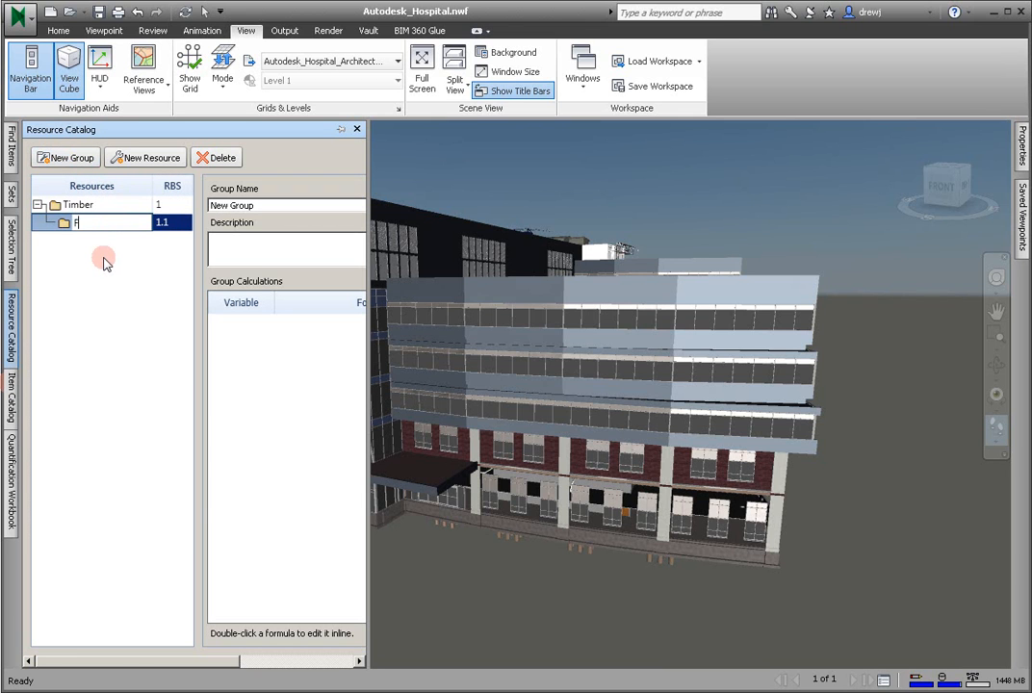
{"action": "type", "text": "inishing"}
{"action": "key", "text": "Return"}
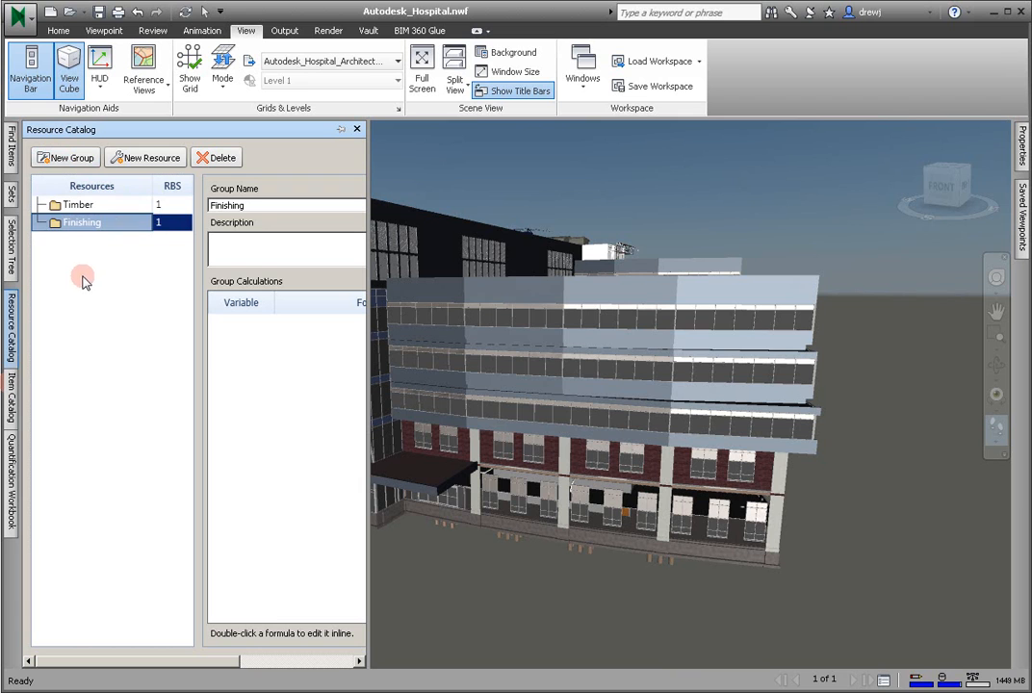
- Add two resources named 2x4 Wood and 2x6 Wood to the Timber group
{"action": "left_click", "coordinate": [77, 205]}
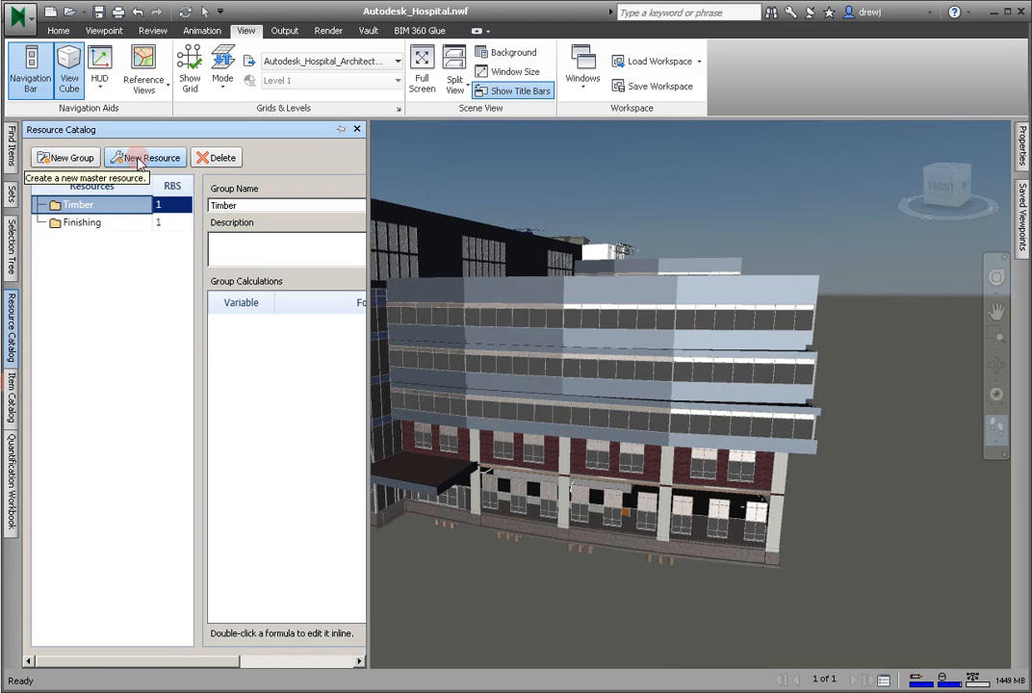
{"action": "left_click", "coordinate": [139, 160]}
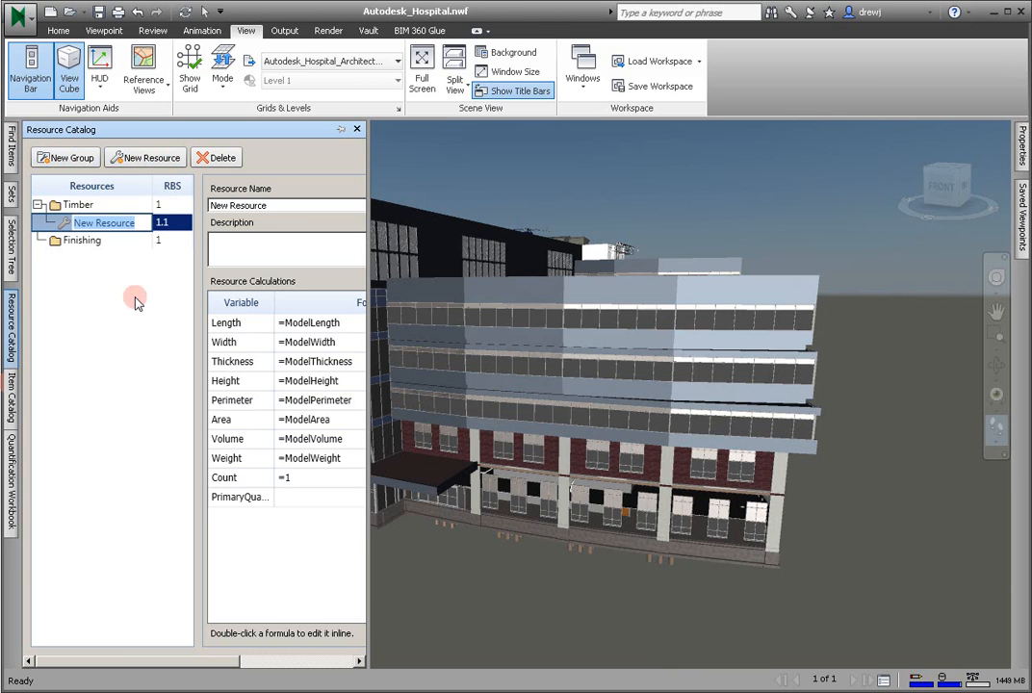
{"action": "type", "text": "2x4 Wood"}
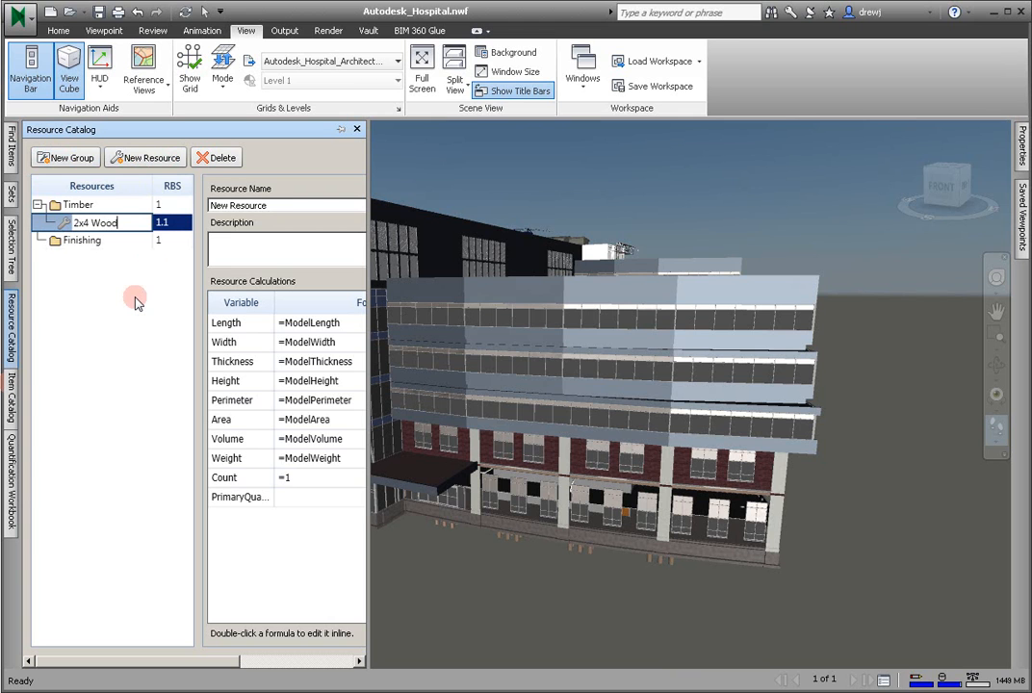
{"action": "key", "text": "Return"}
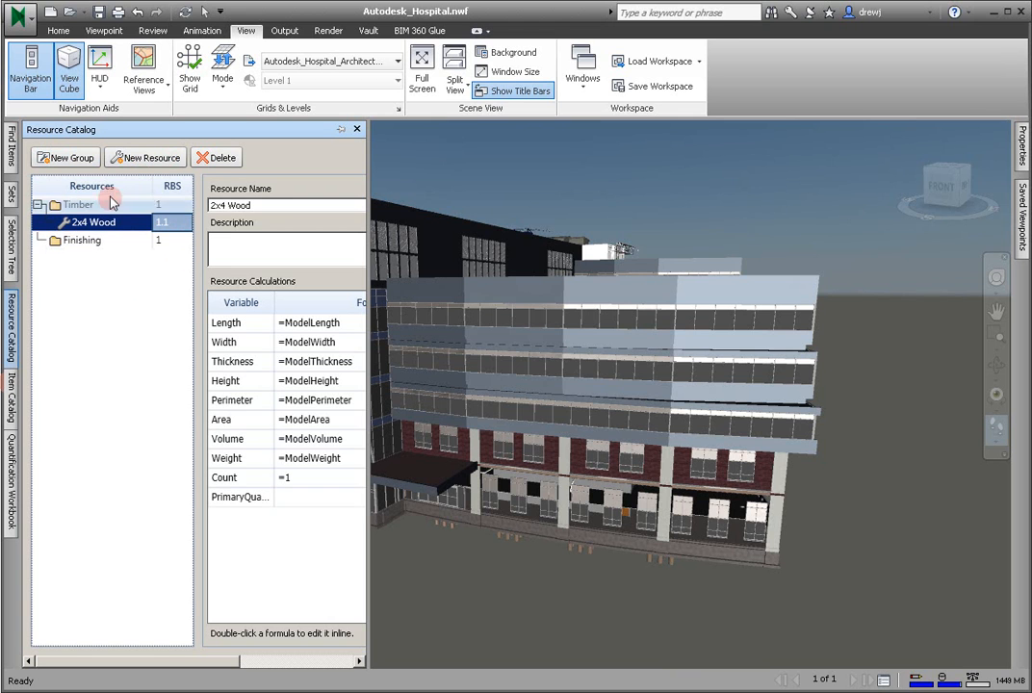
{"action": "left_click", "coordinate": [132, 160]}
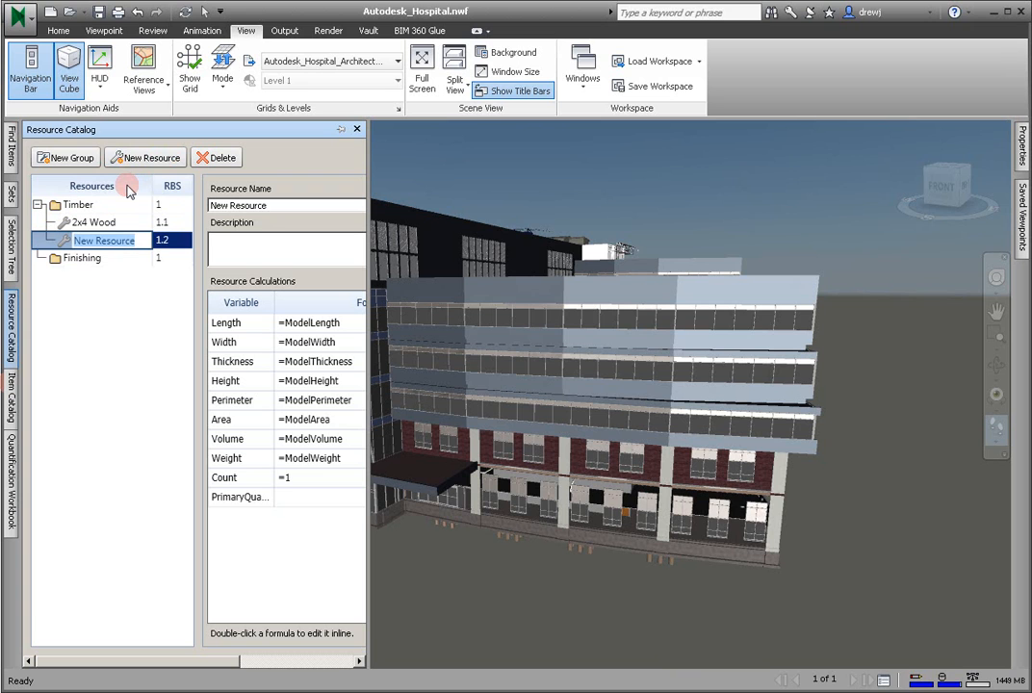
{"action": "type", "text": "2x6"}
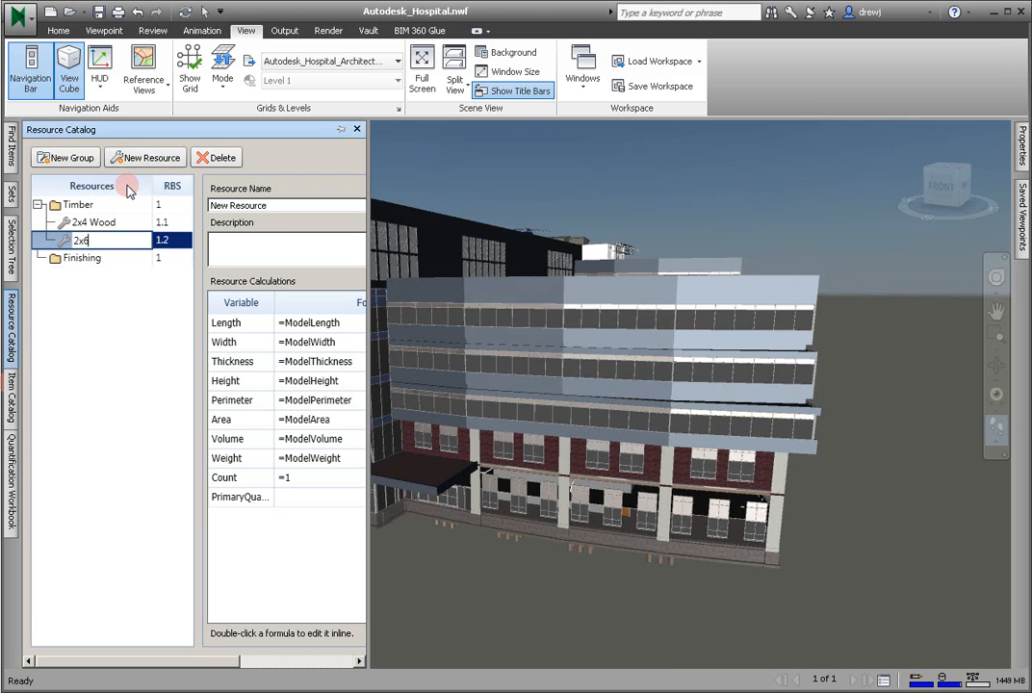
{"action": "type", "text": " Wood"}
{"action": "key", "text": "Return"}
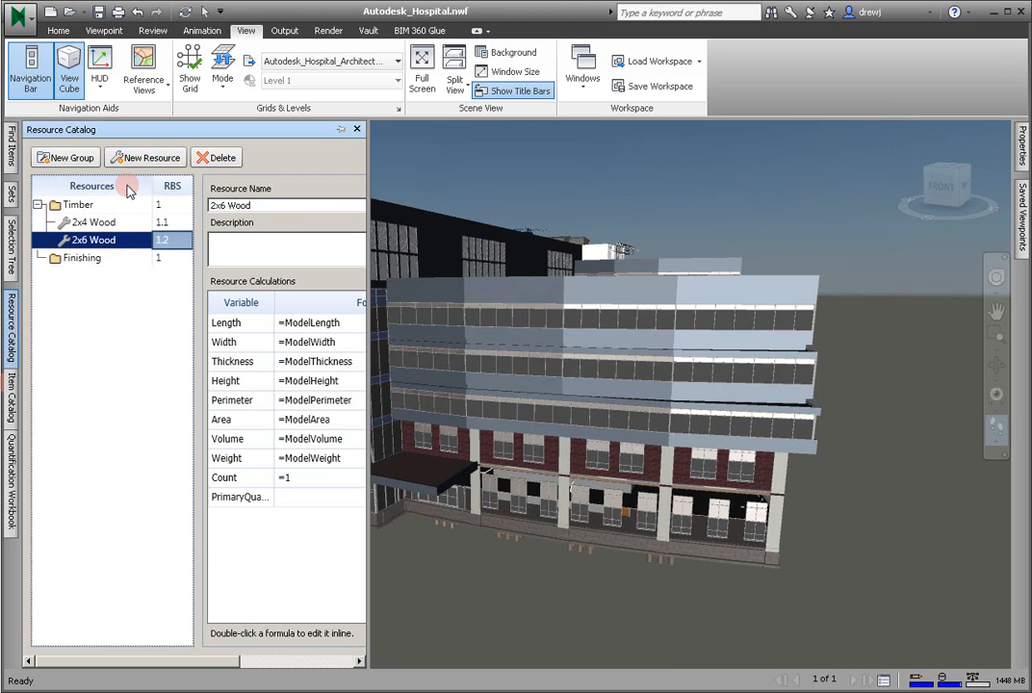
- Add two resources named 5/8" GWB and GWB Tape to the Finishing group
{"action": "left_click", "coordinate": [83, 260]}
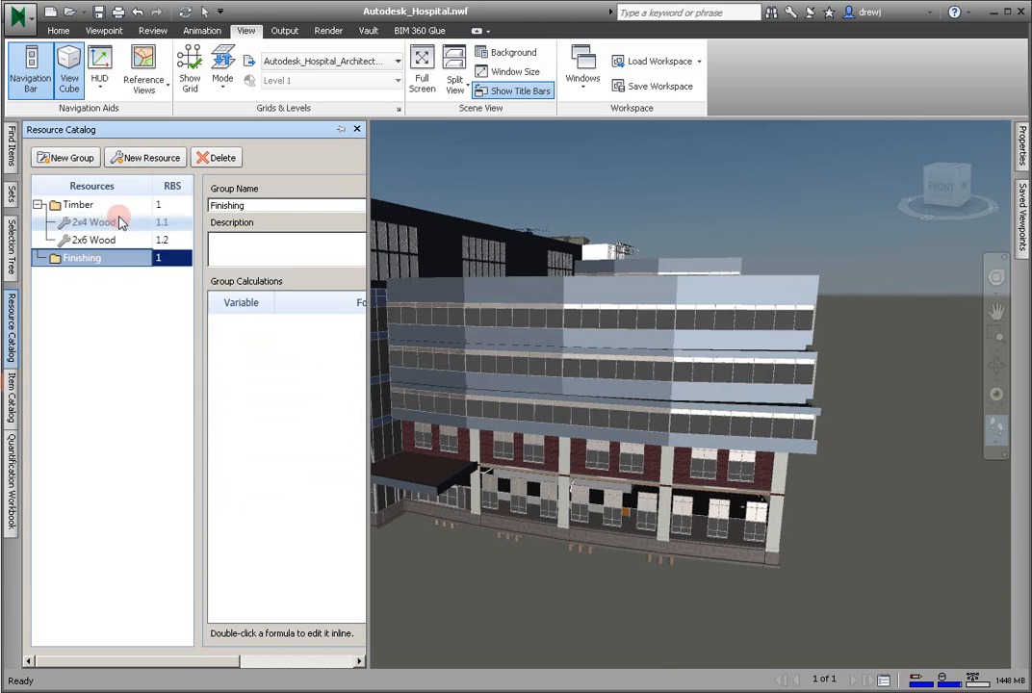
{"action": "left_click", "coordinate": [146, 160]}
{"action": "type", "text": "5/"}
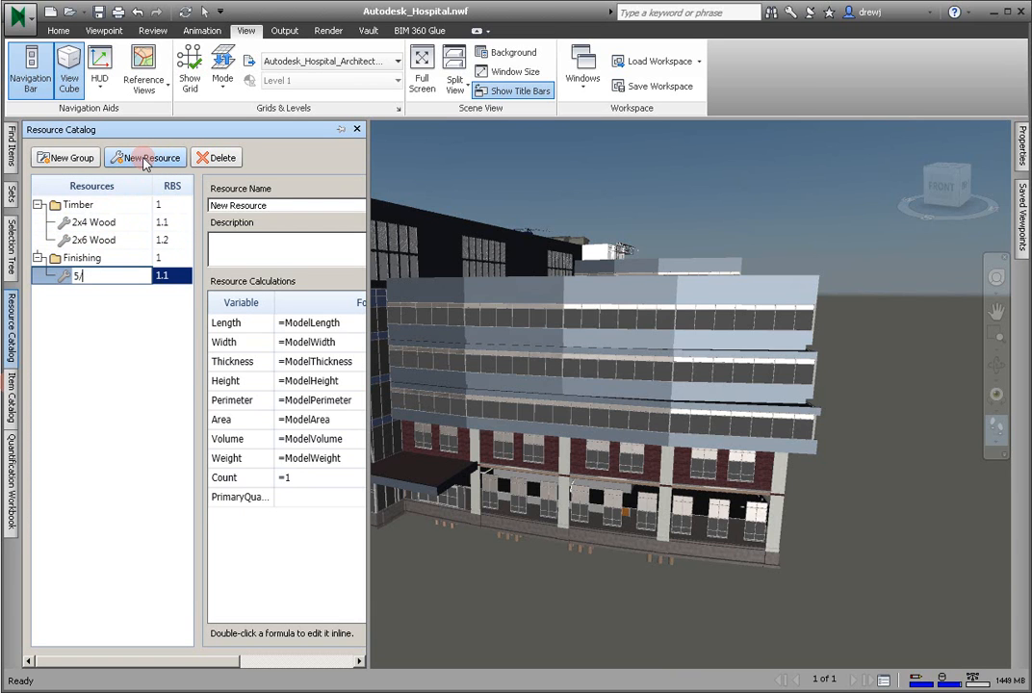
{"action": "type", "text": "8\" GWB"}
{"action": "key", "text": "Return"}
{"action": "left_click", "coordinate": [142, 161]}
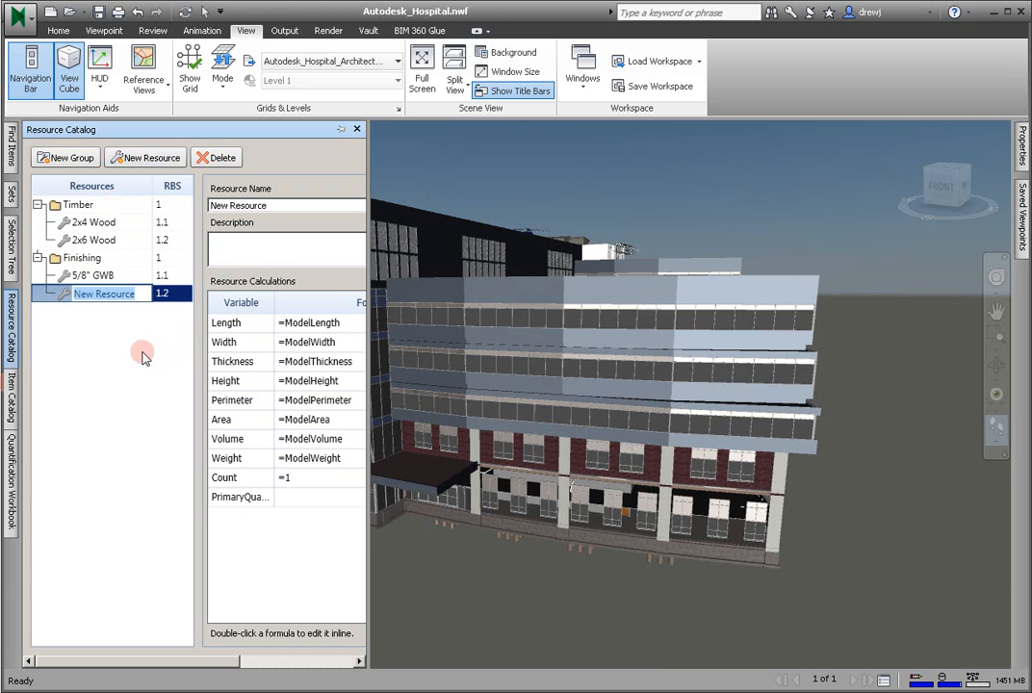
{"action": "type", "text": "GWB Tape"}
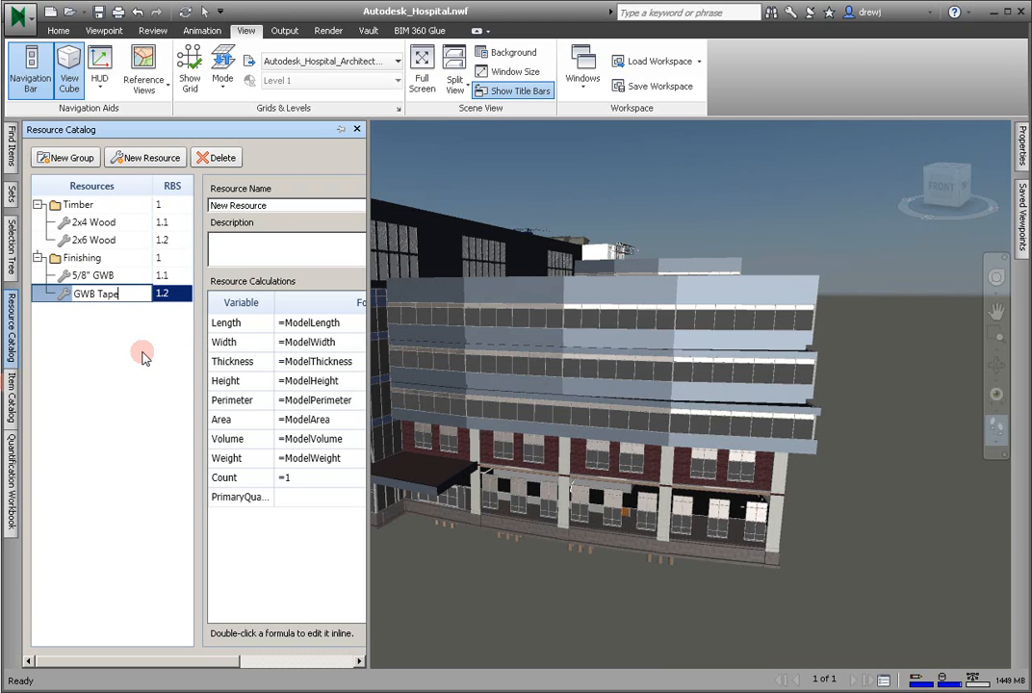
{"action": "key", "text": "Return"}
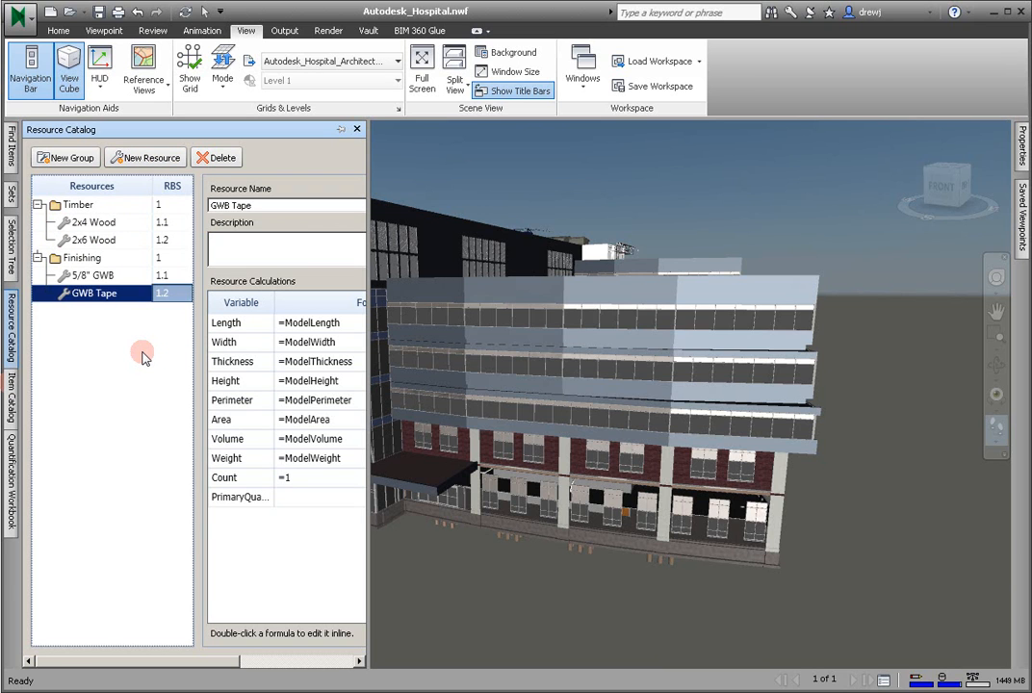
- Widen the Resource Catalog to show the full formulas and units, and look through the resources' calculations
{"action": "left_click_drag", "start_coordinate": [367, 254], "coordinate": [646, 263]}
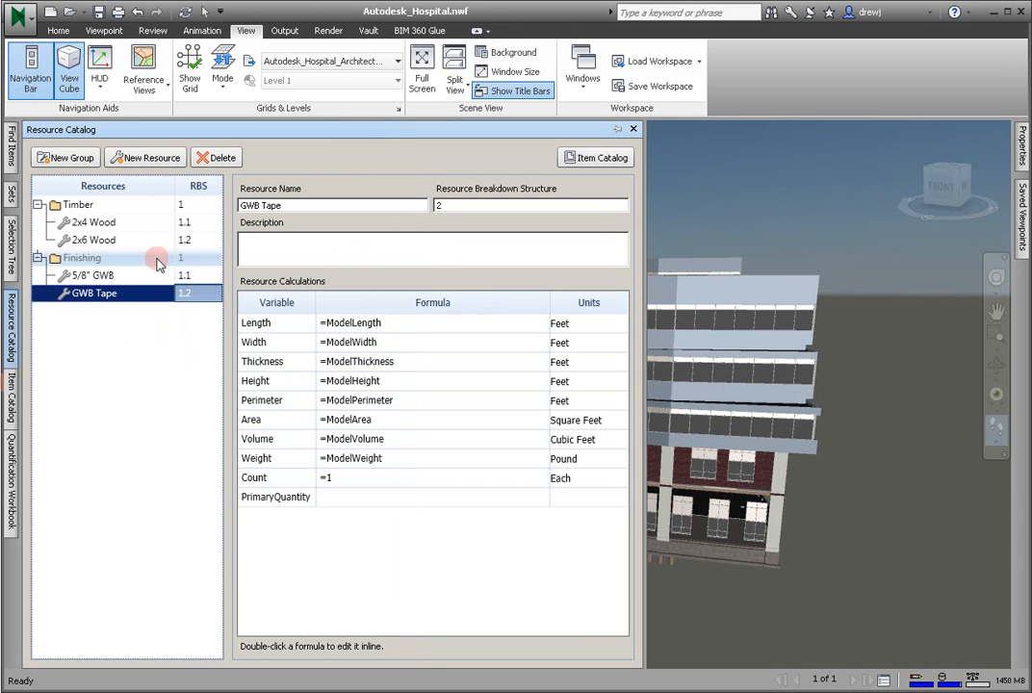
{"action": "left_click", "coordinate": [108, 224]}
{"action": "left_click", "coordinate": [94, 240]}
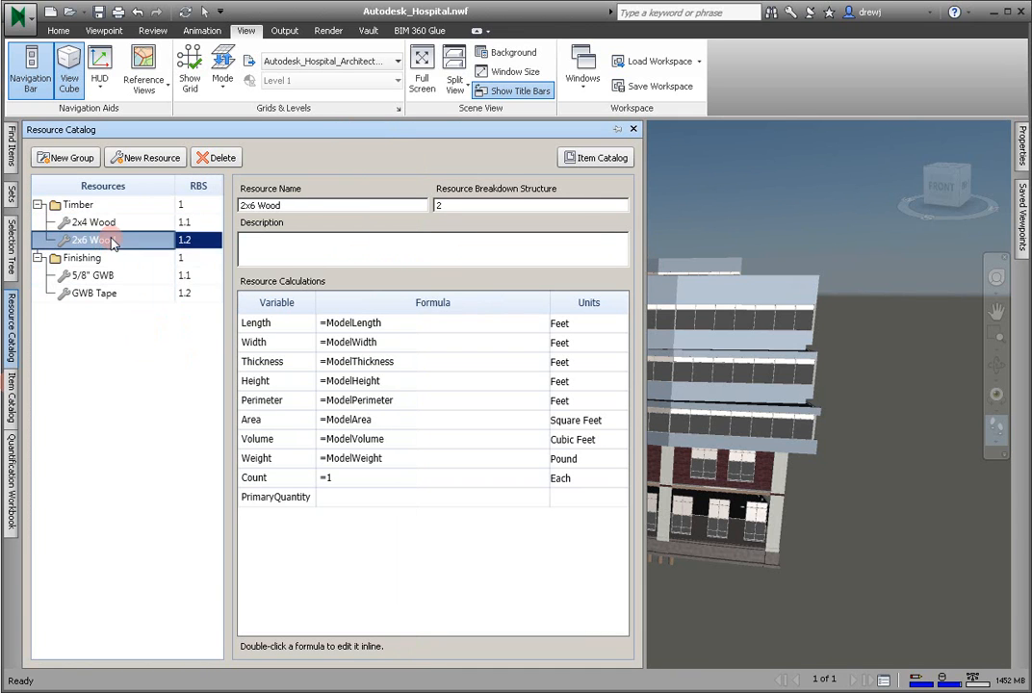
{"action": "left_click", "coordinate": [87, 275]}
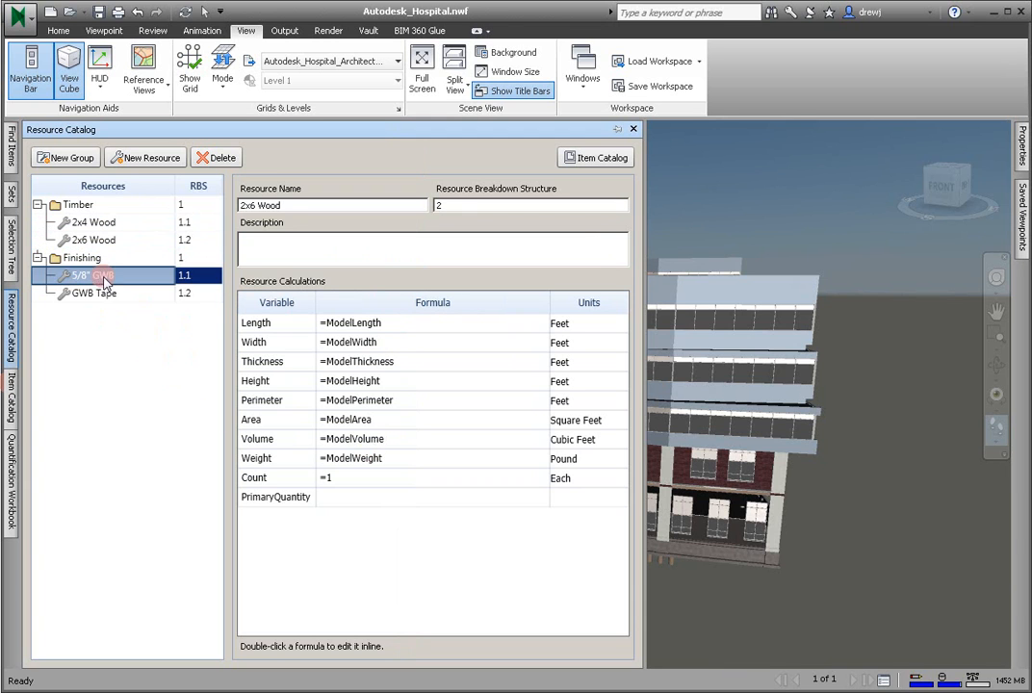
{"action": "left_click", "coordinate": [108, 295]}
- Set the Count formula of the 5/8" GWB resource to =(ModelArea/32)*1.1
{"action": "left_click", "coordinate": [104, 275]}
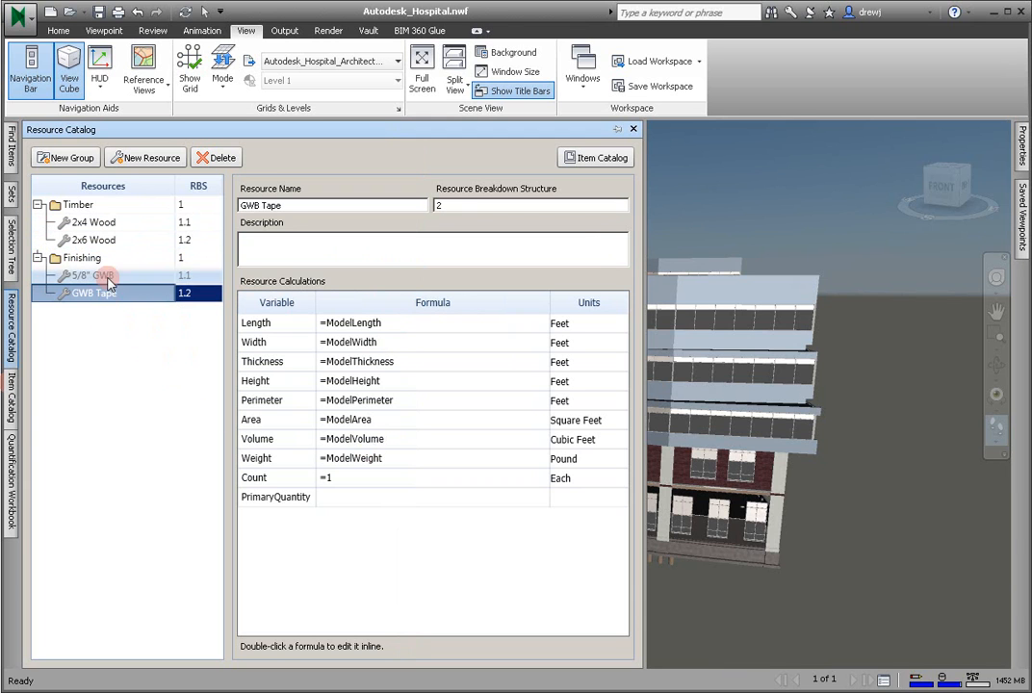
{"action": "left_click", "coordinate": [345, 479]}
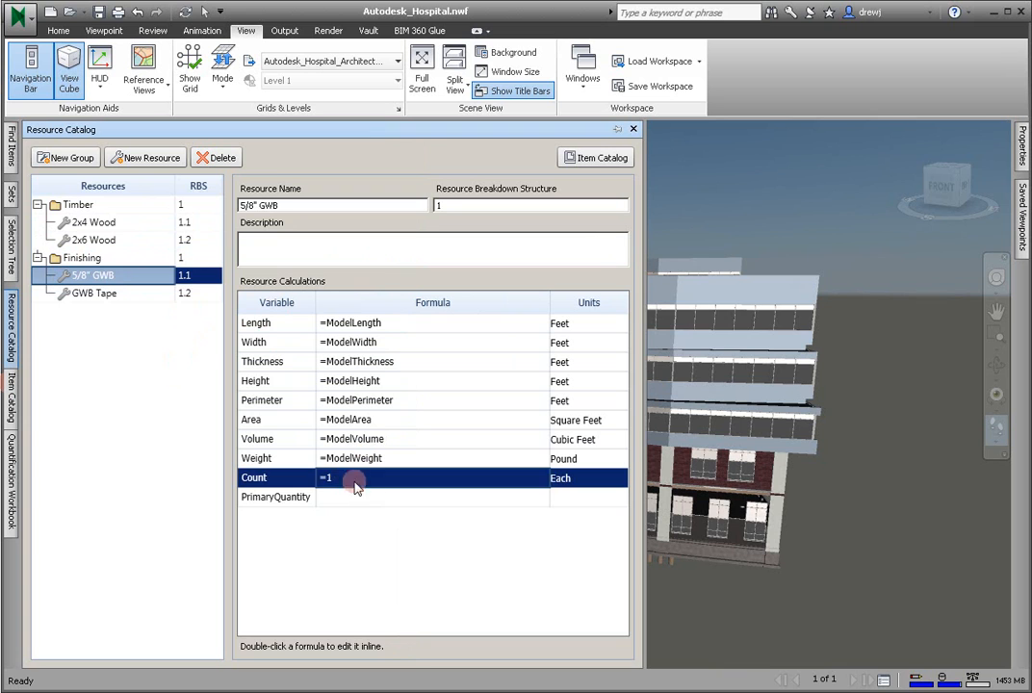
{"action": "double_click", "coordinate": [350, 480]}
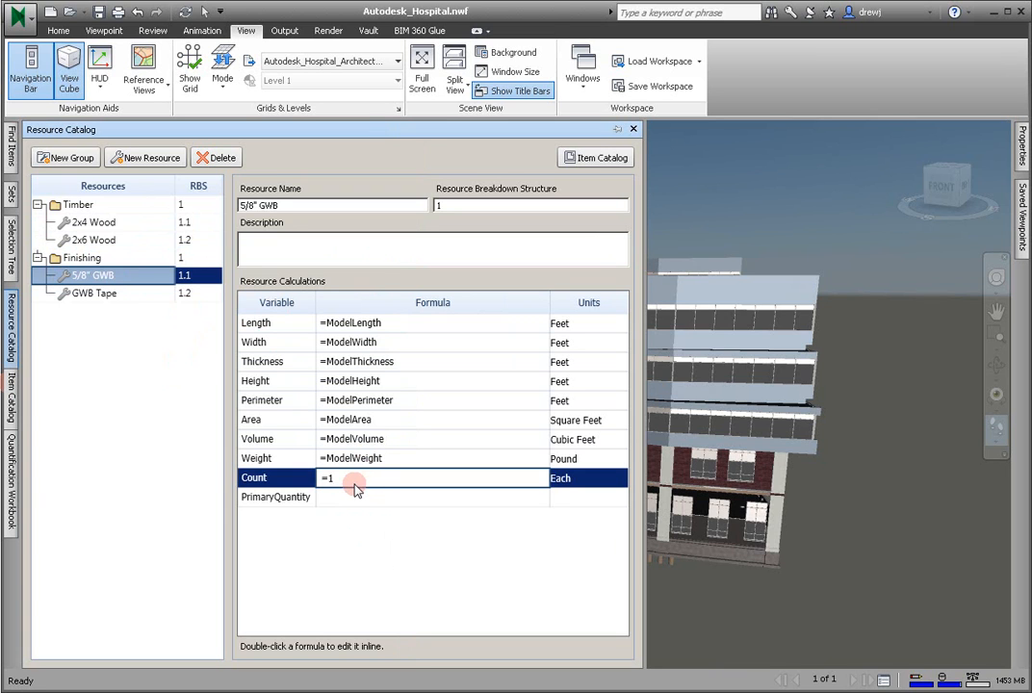
{"action": "key", "text": "BackSpace"}
{"action": "type", "text": "ModelArea / 32)"}
{"action": "key", "text": "Left"}
{"action": "key", "text": "Left"}
{"action": "key", "text": "Left"}
{"action": "key", "text": "Left"}
{"action": "key", "text": "Left"}
{"action": "key", "text": "Left"}
{"action": "key", "text": "Left"}
{"action": "key", "text": "Left"}
{"action": "key", "text": "Left"}
{"action": "key", "text": "Left"}
{"action": "key", "text": "Left"}
{"action": "key", "text": "Left"}
{"action": "key", "text": "Left"}
{"action": "key", "text": "Left"}
{"action": "key", "text": "Left"}
{"action": "type", "text": "("}
{"action": "type", "text": " * 1.1"}
{"action": "key", "text": "Return"}
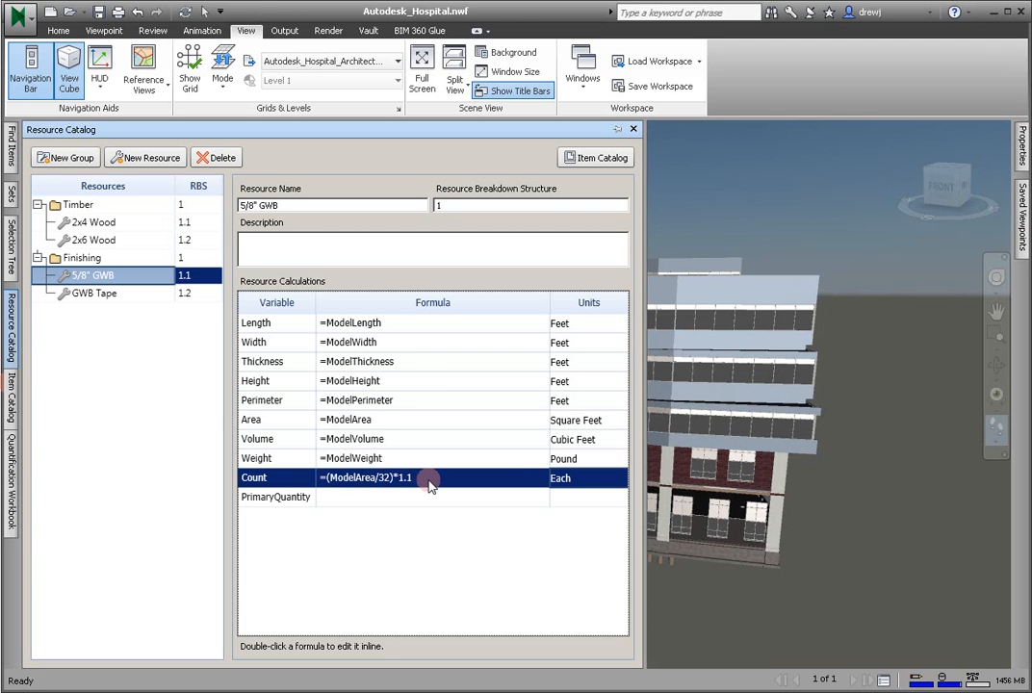
- Set the Length formula of the GWB Tape resource to =(ModelLength/4)*8
{"action": "left_click", "coordinate": [123, 295]}
{"action": "left_click", "coordinate": [406, 326]}
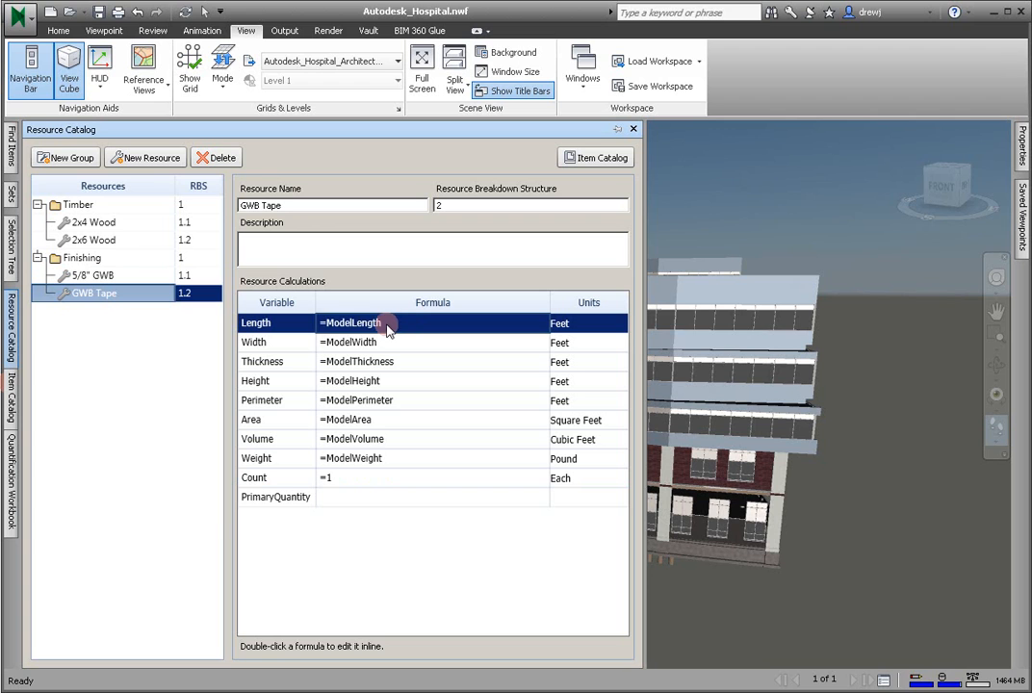
{"action": "double_click", "coordinate": [391, 326]}
{"action": "type", "text": "/4"}
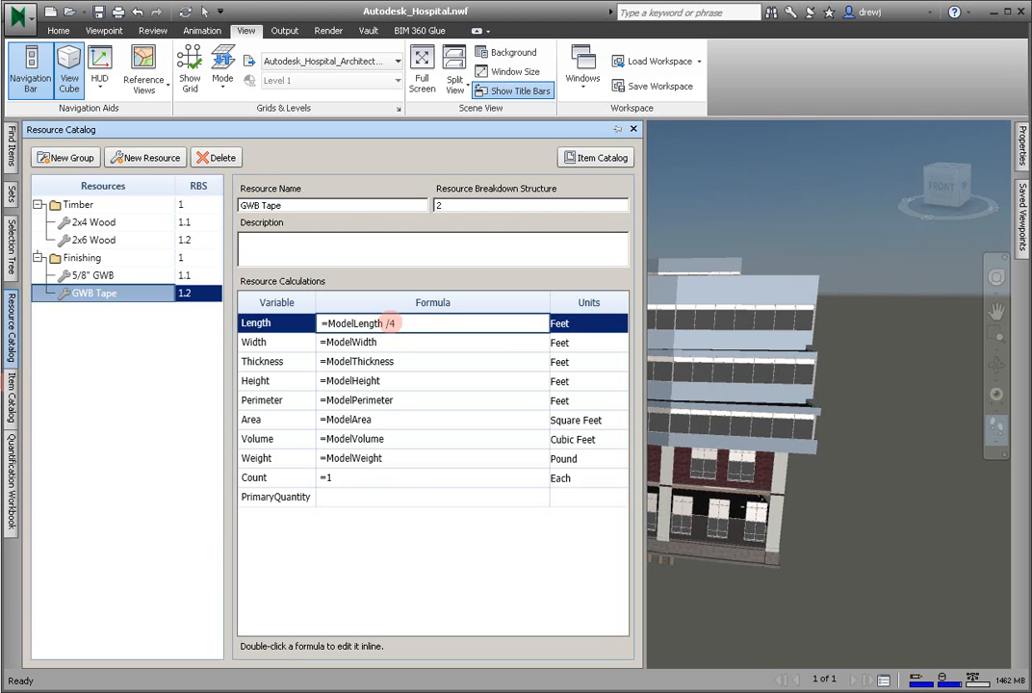
{"action": "type", "text": ")"}
{"action": "key", "text": "ctrl+Left"}
{"action": "key", "text": "ctrl+Left"}
{"action": "key", "text": "ctrl+Left"}
{"action": "key", "text": "Right"}
{"action": "type", "text": "("}
{"action": "key", "text": "Right"}
{"action": "key", "text": "Right"}
{"action": "key", "text": "Right"}
{"action": "key", "text": "Right"}
{"action": "key", "text": "Right"}
{"action": "key", "text": "Right"}
{"action": "key", "text": "Right"}
{"action": "key", "text": "Right"}
{"action": "key", "text": "Right"}
{"action": "key", "text": "Right"}
{"action": "key", "text": "Right"}
{"action": "key", "text": "Right"}
{"action": "key", "text": "Right"}
{"action": "key", "text": "Right"}
{"action": "key", "text": "Right"}
{"action": "type", "text": "*"}
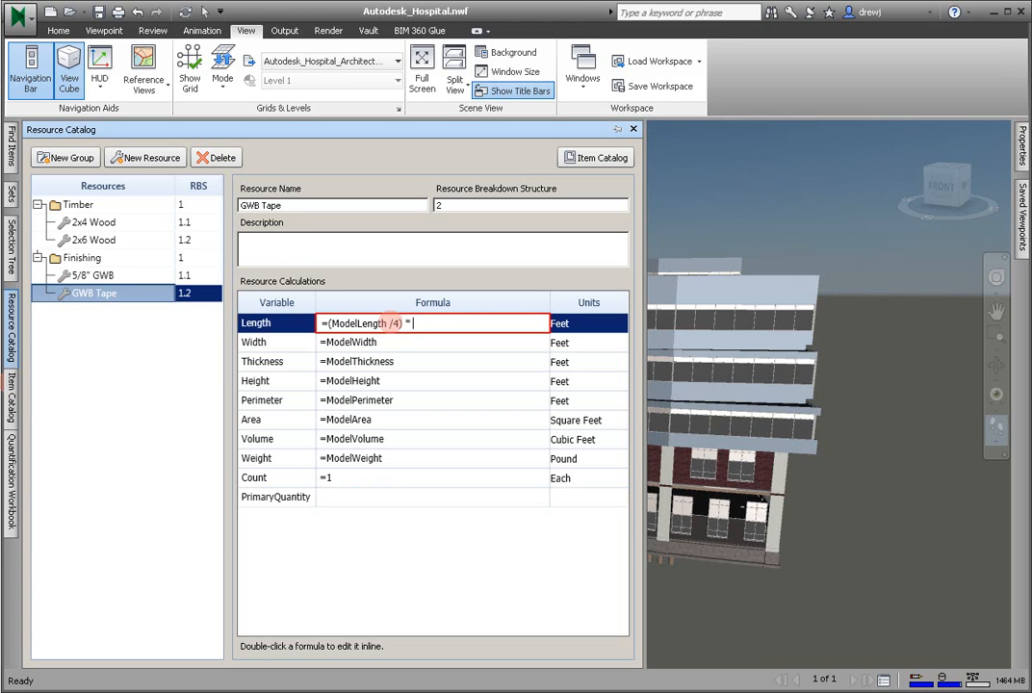
{"action": "type", "text": "8"}
{"action": "key", "text": "Return"}
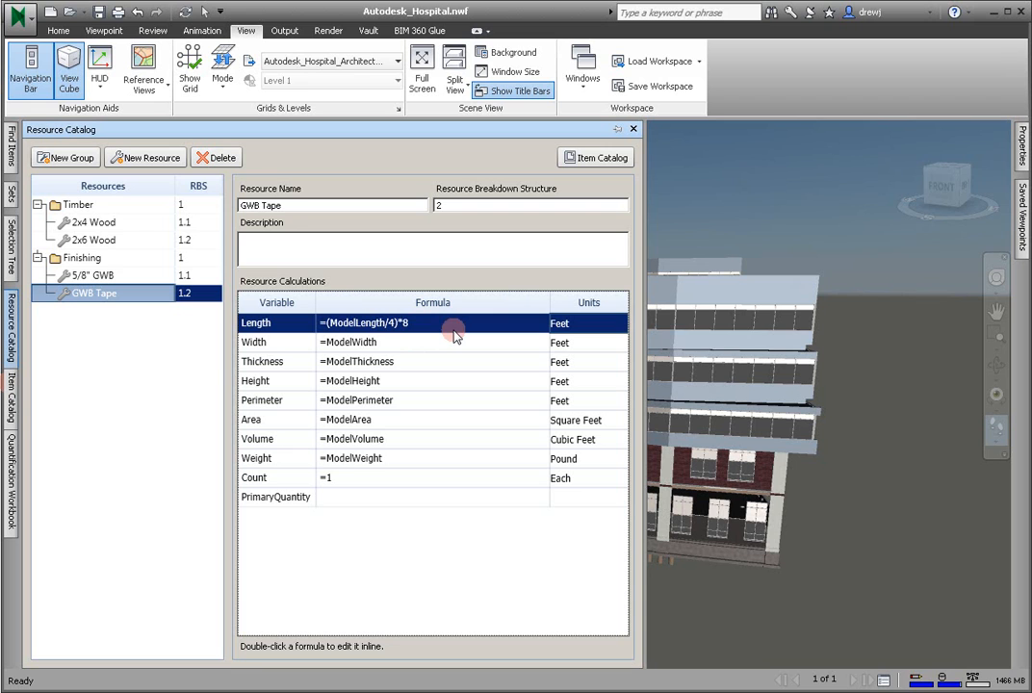
- Set the Length formula of the 2x4 Wood resource to =(ModelLength/1.333333)*8
{"action": "left_click", "coordinate": [98, 224]}
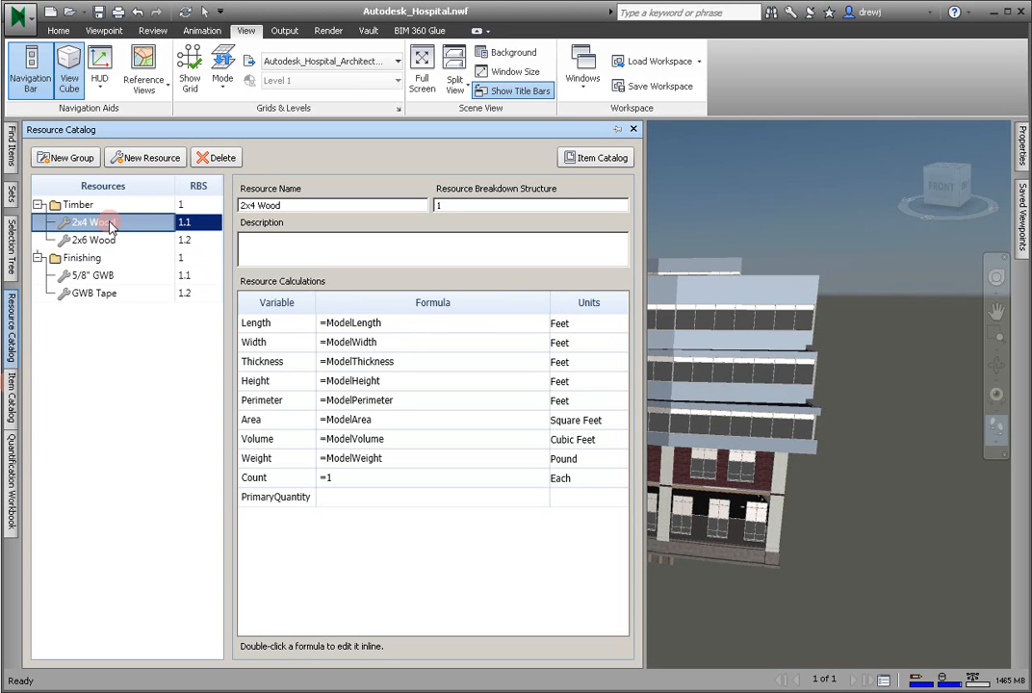
{"action": "double_click", "coordinate": [412, 325]}
{"action": "double_click", "coordinate": [349, 324]}
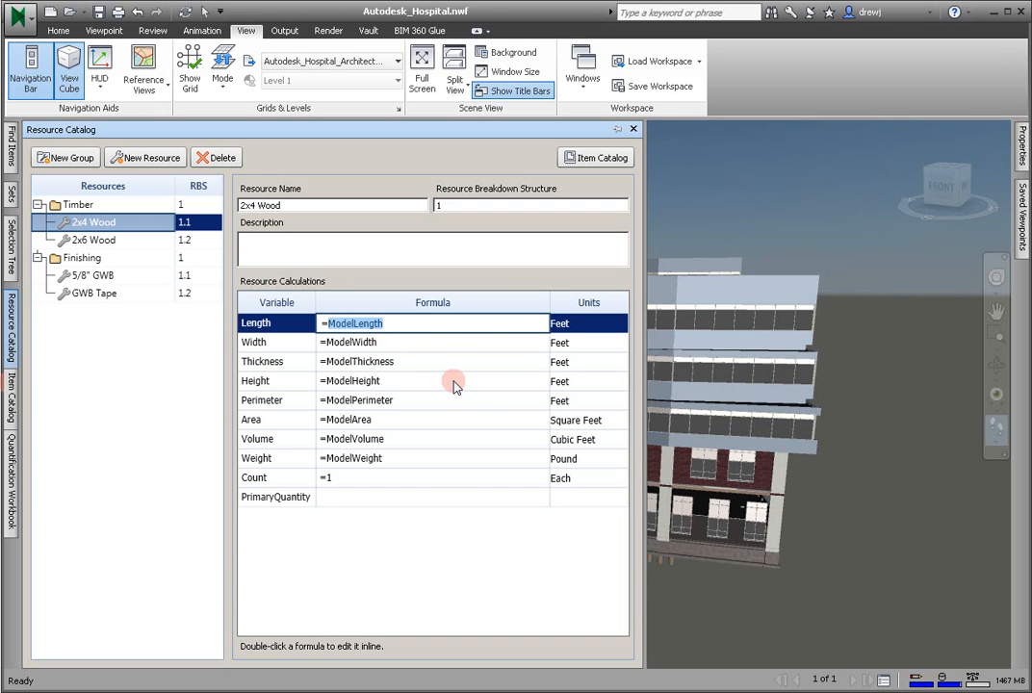
{"action": "left_click", "coordinate": [414, 329]}
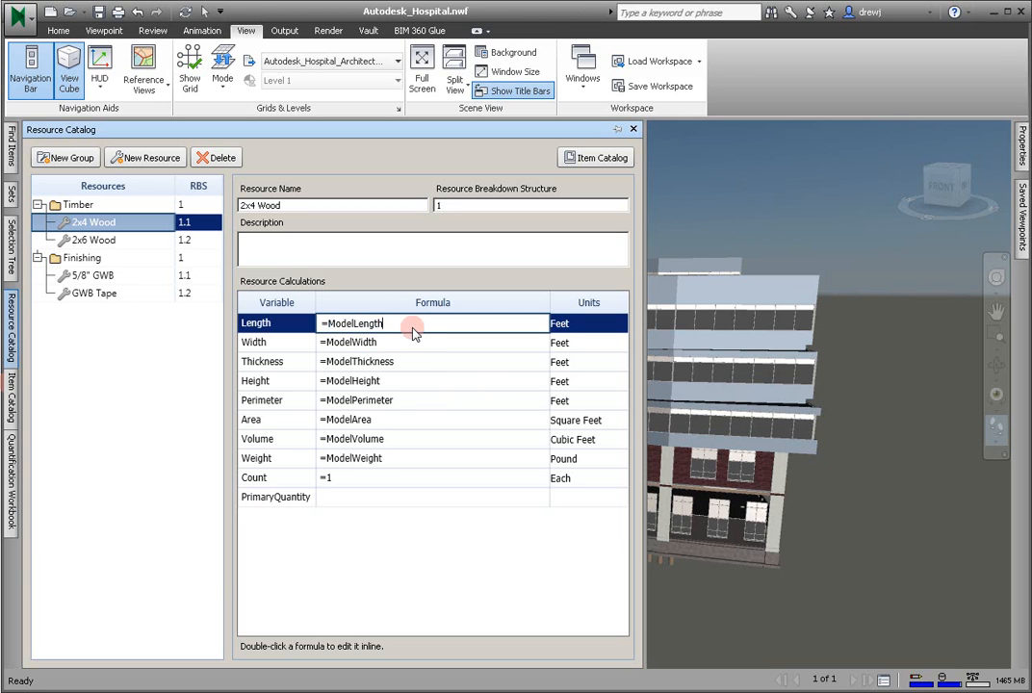
{"action": "type", "text": "/ 1.3333333"}
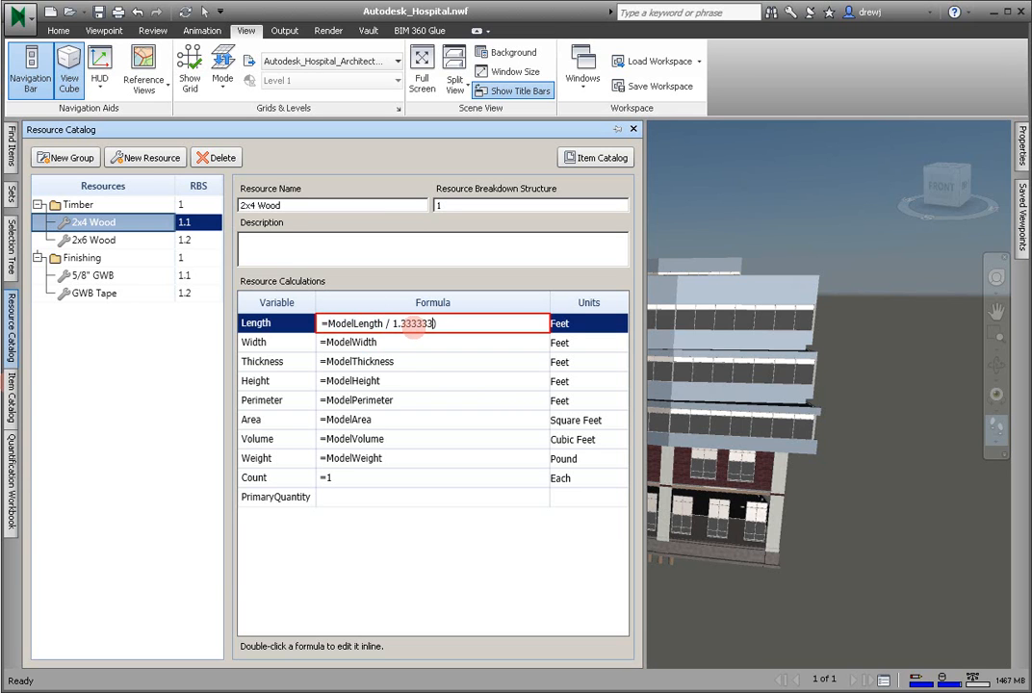
{"action": "type", "text": "("}
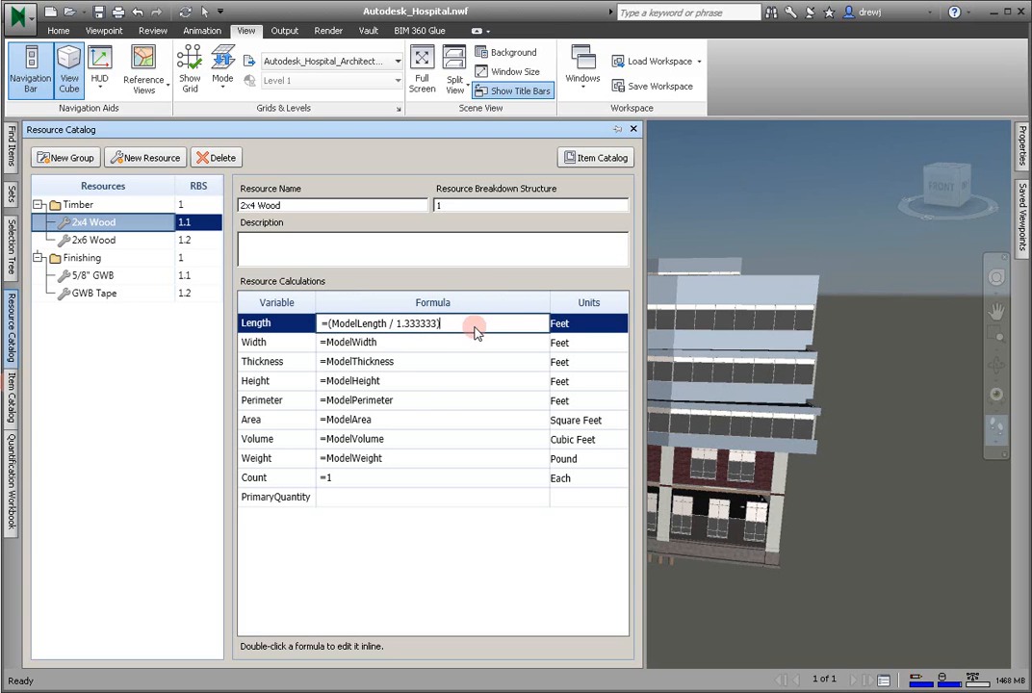
{"action": "type", "text": "* 8"}
{"action": "key", "text": "Return"}
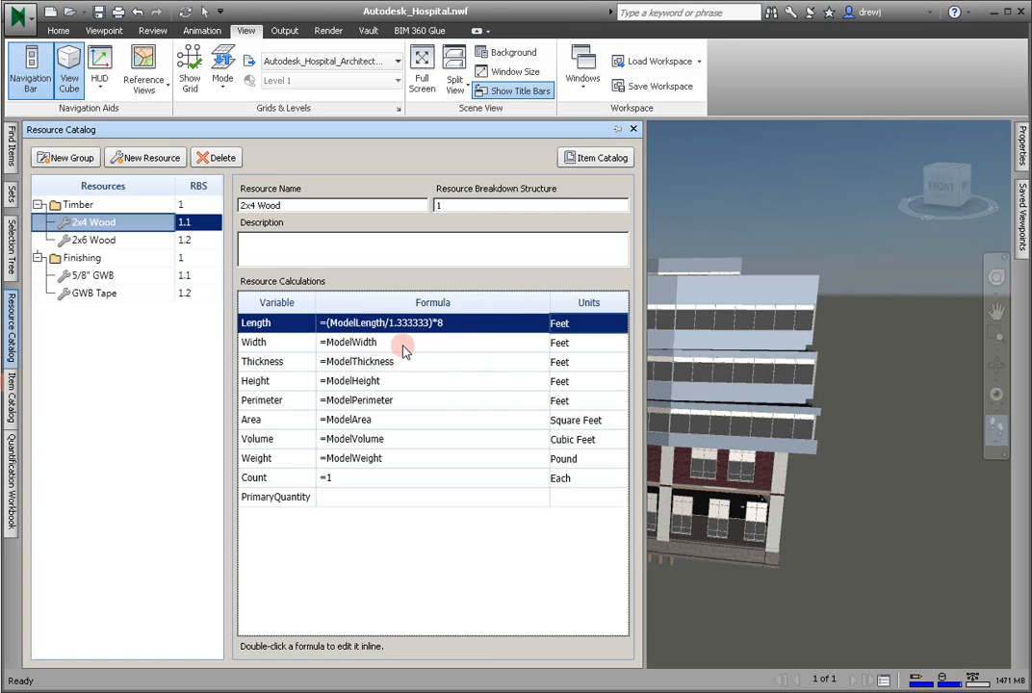
- Set the Length formula of the 2x6 Wood resource to =(ModelLength*3)+16
{"action": "left_click", "coordinate": [92, 244]}
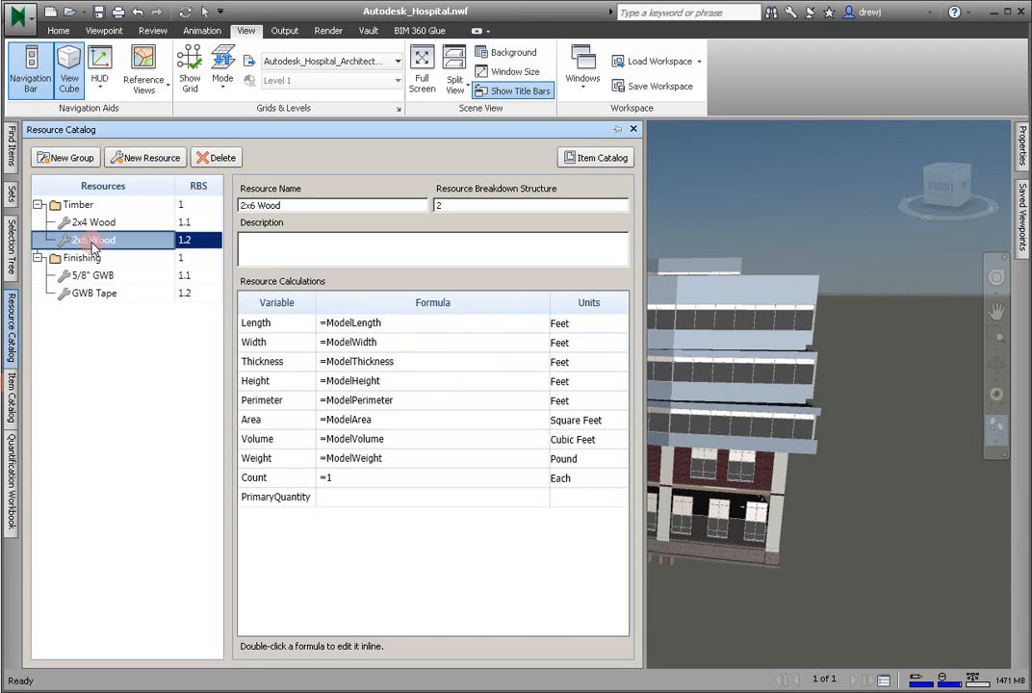
{"action": "double_click", "coordinate": [406, 323]}
{"action": "left_click", "coordinate": [331, 327]}
{"action": "type", "text": "("}
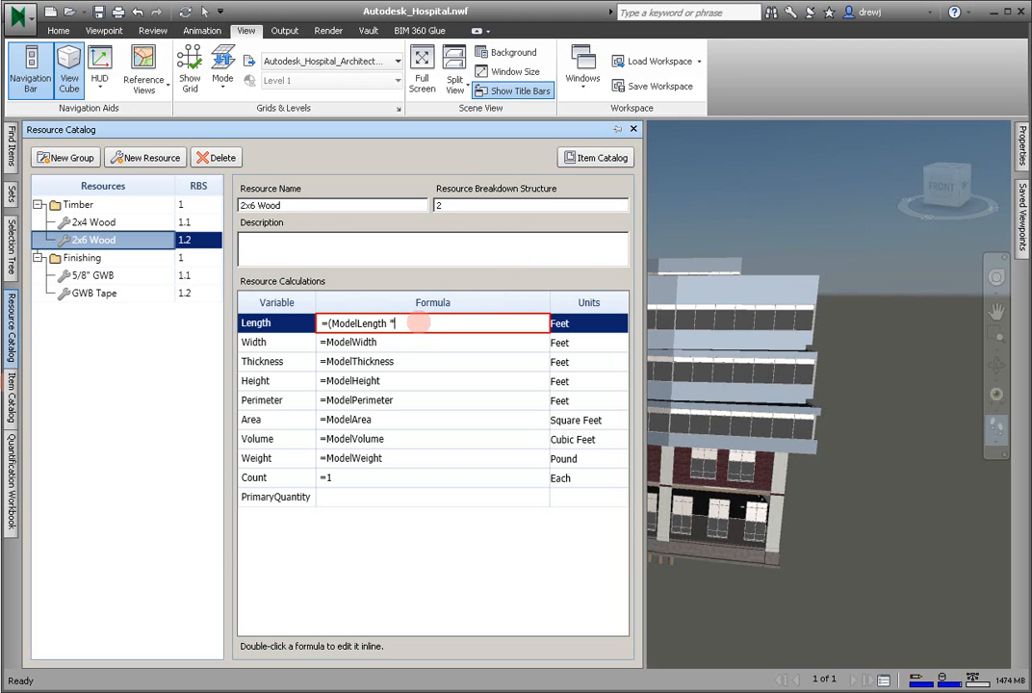
{"action": "type", "text": ") "}
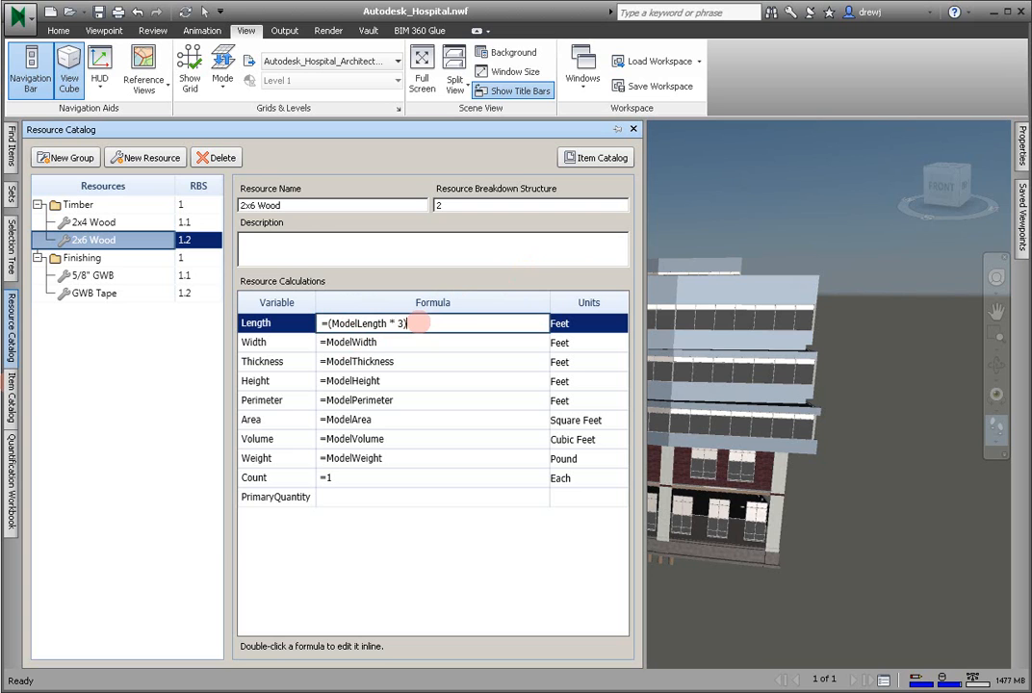
{"action": "type", "text": "+"}
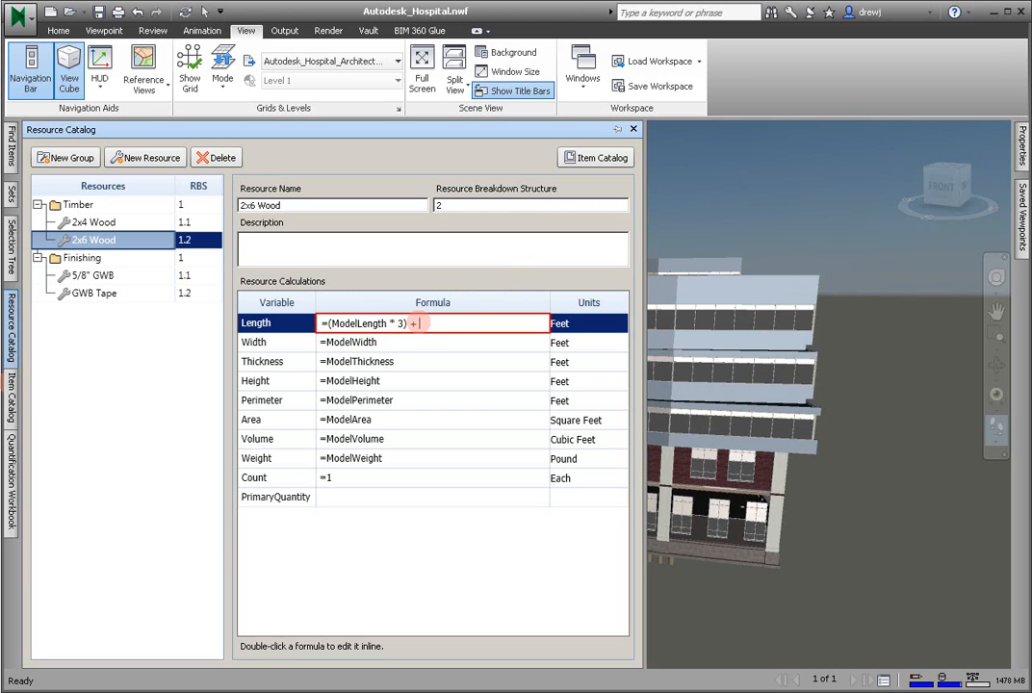
{"action": "type", "text": " 16"}
{"action": "key", "text": "Return"}
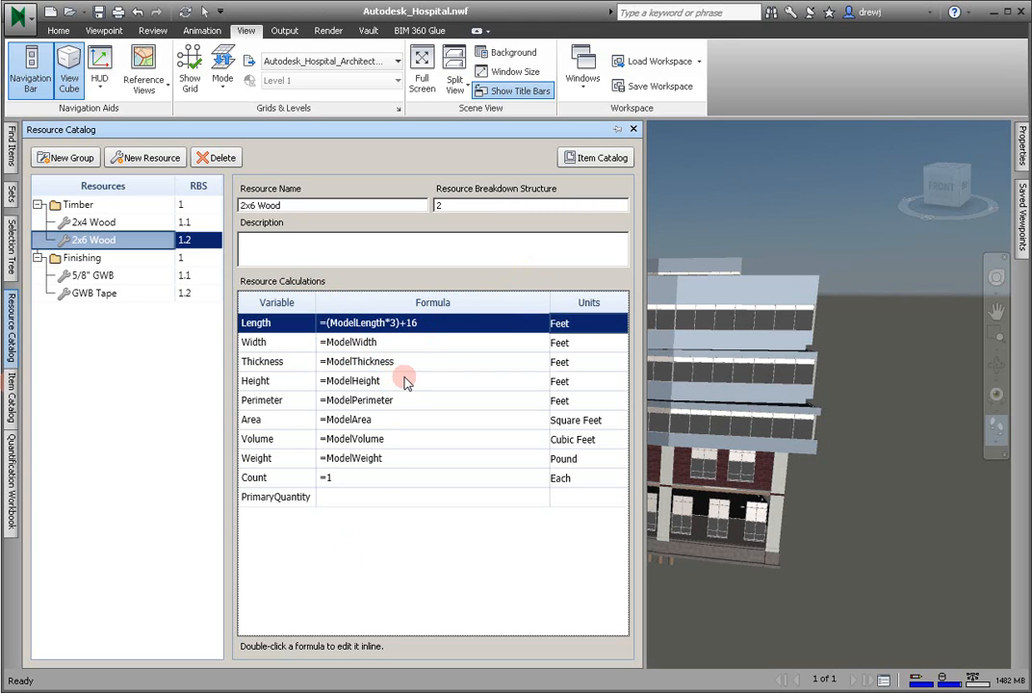
- In the Item Catalog, create a group named Interior Walls under Wood and Plastics
{"action": "left_click", "coordinate": [11, 395]}
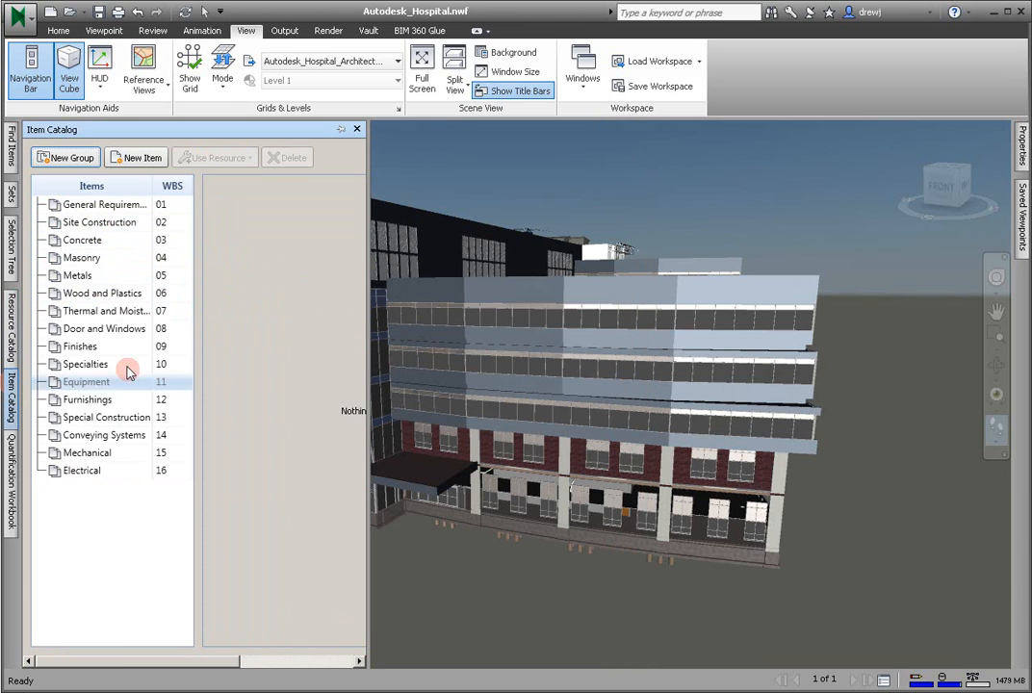
{"action": "left_click", "coordinate": [108, 293]}
{"action": "right_click", "coordinate": [110, 299]}
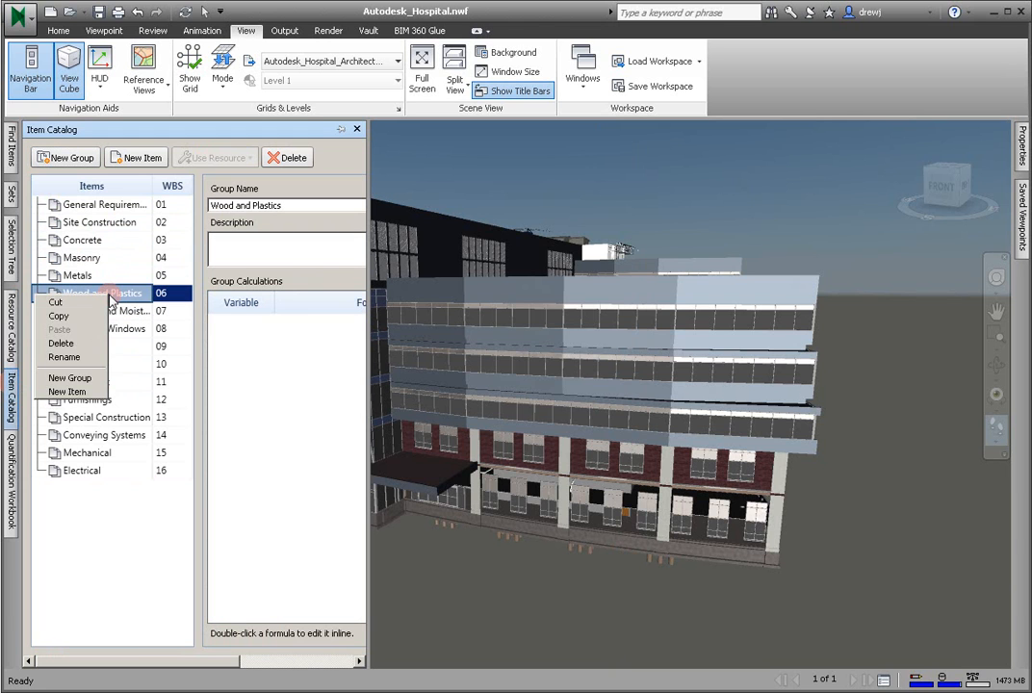
{"action": "left_click", "coordinate": [70, 377]}
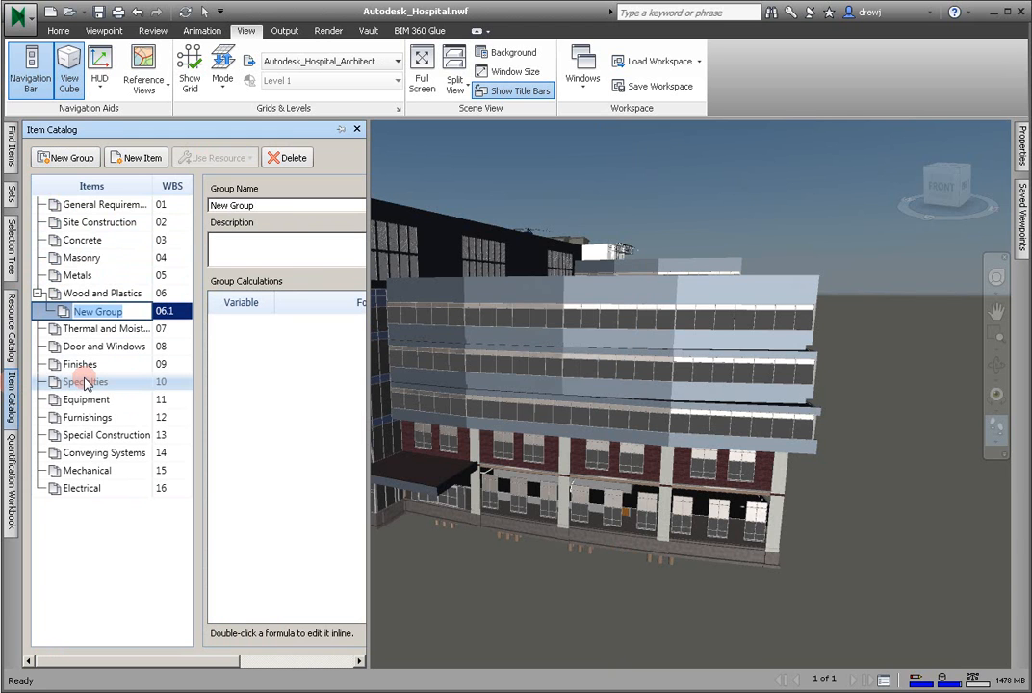
{"action": "type", "text": "Interior Walls"}
{"action": "key", "text": "Return"}
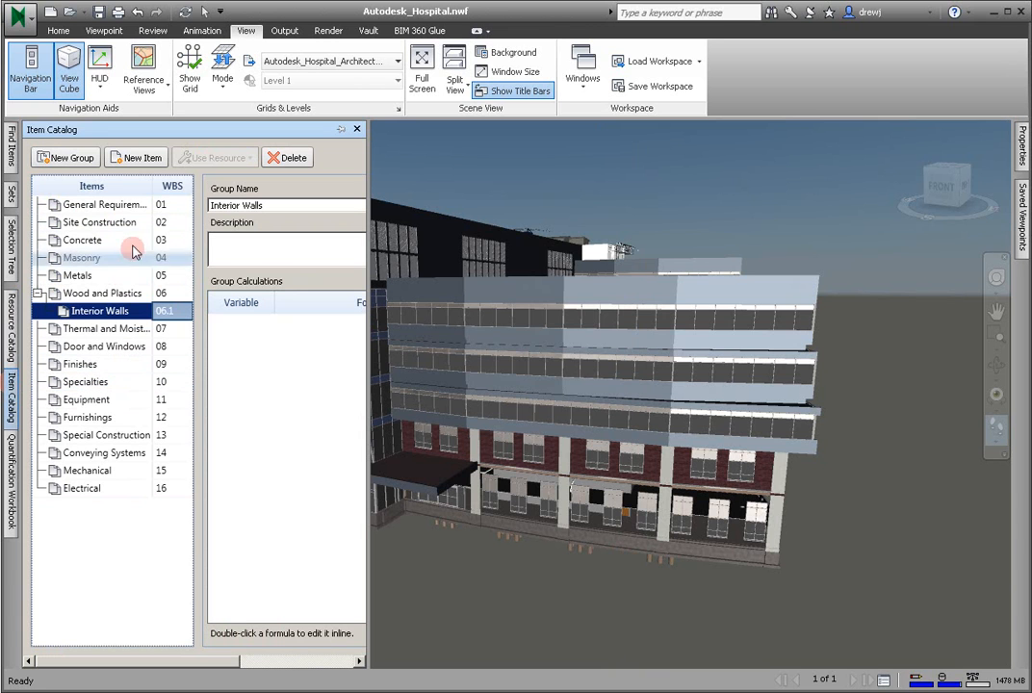
- Add an item named 8' 4 7/1" Interior Partition to the Interior Walls group
{"action": "left_click", "coordinate": [140, 158]}
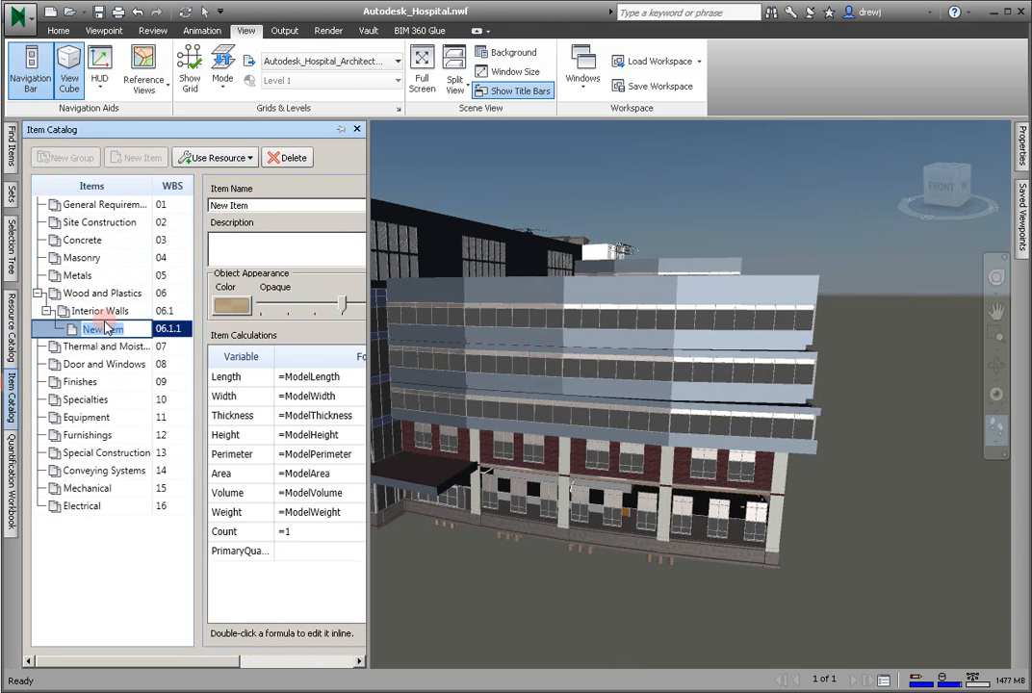
{"action": "type", "text": "8' 4 7/1\""}
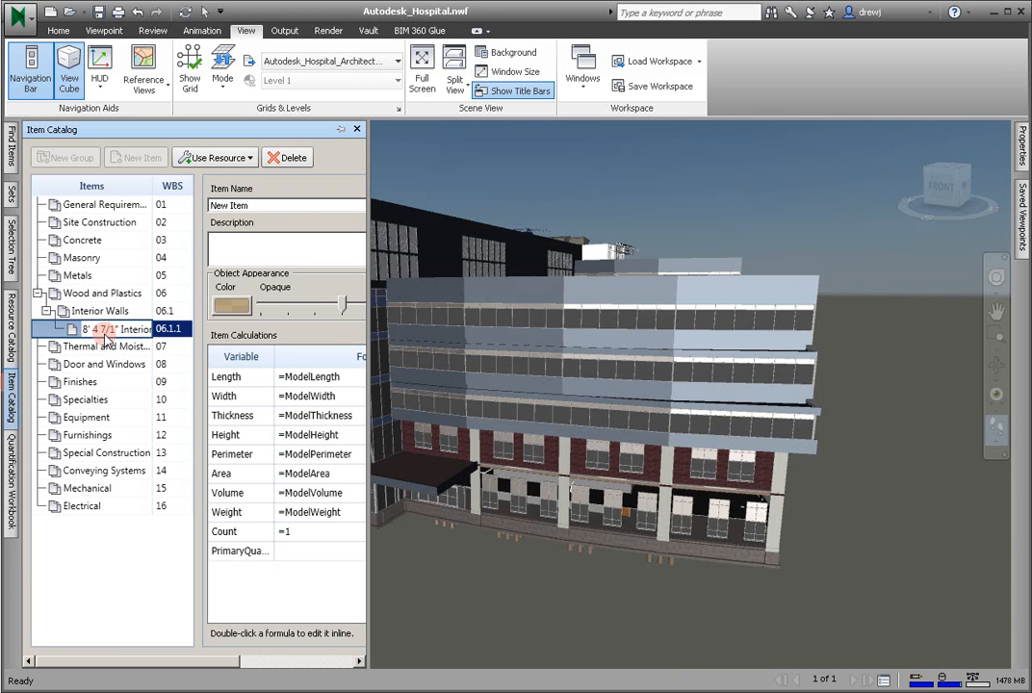
{"action": "key", "text": "Return"}
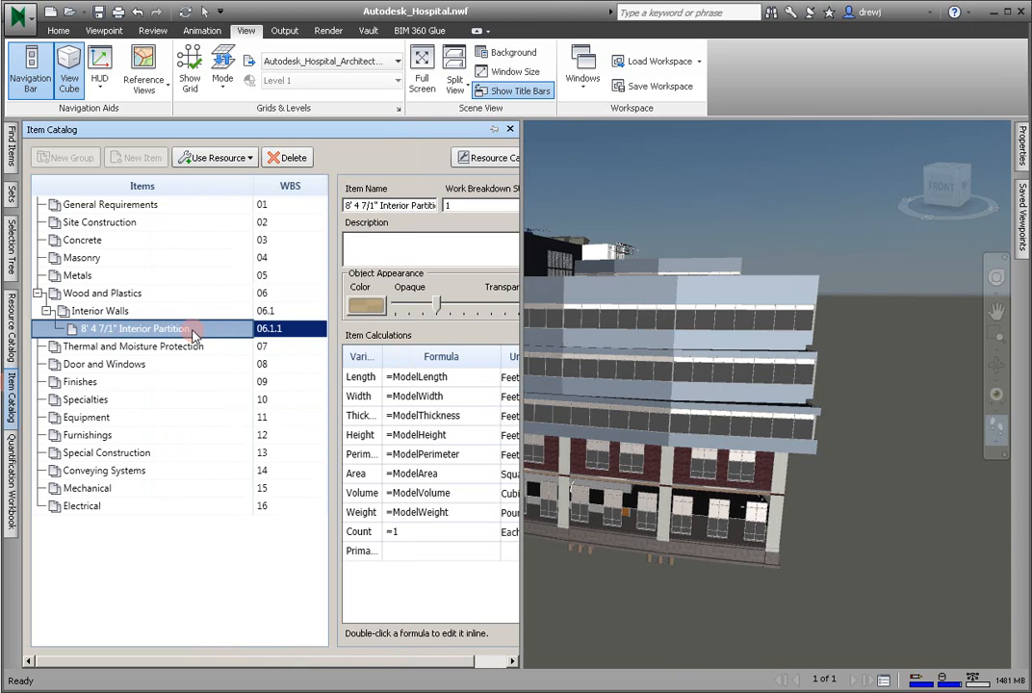
- Assign the existing master timber resources 2x4 Wood and 2x6 Wood to the Interior Partition item
{"action": "right_click", "coordinate": [196, 334]}
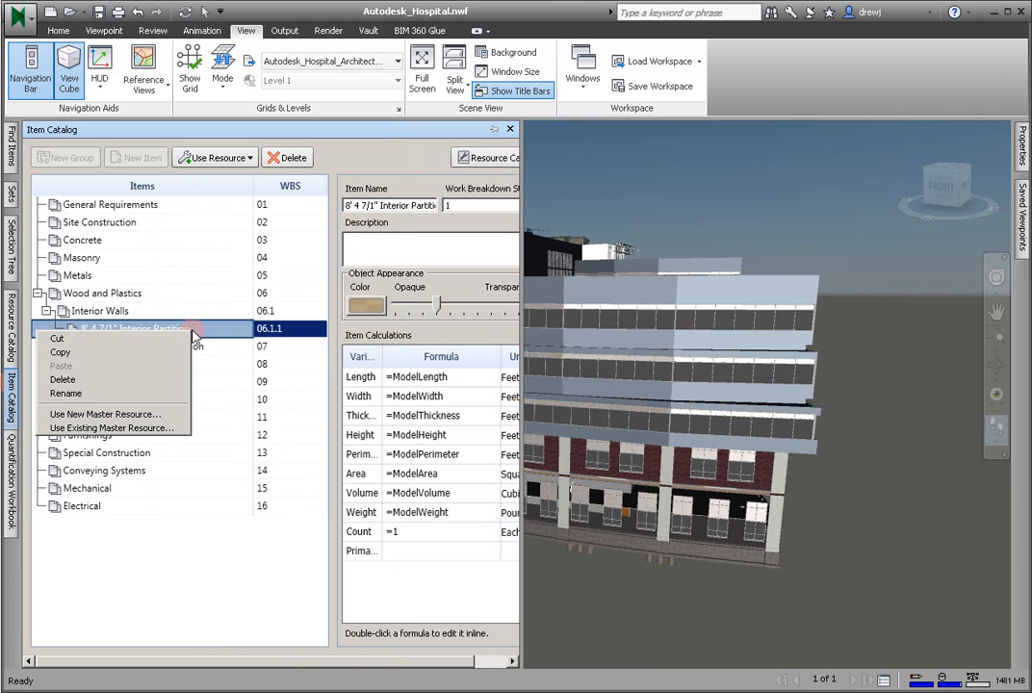
{"action": "left_click", "coordinate": [175, 430]}
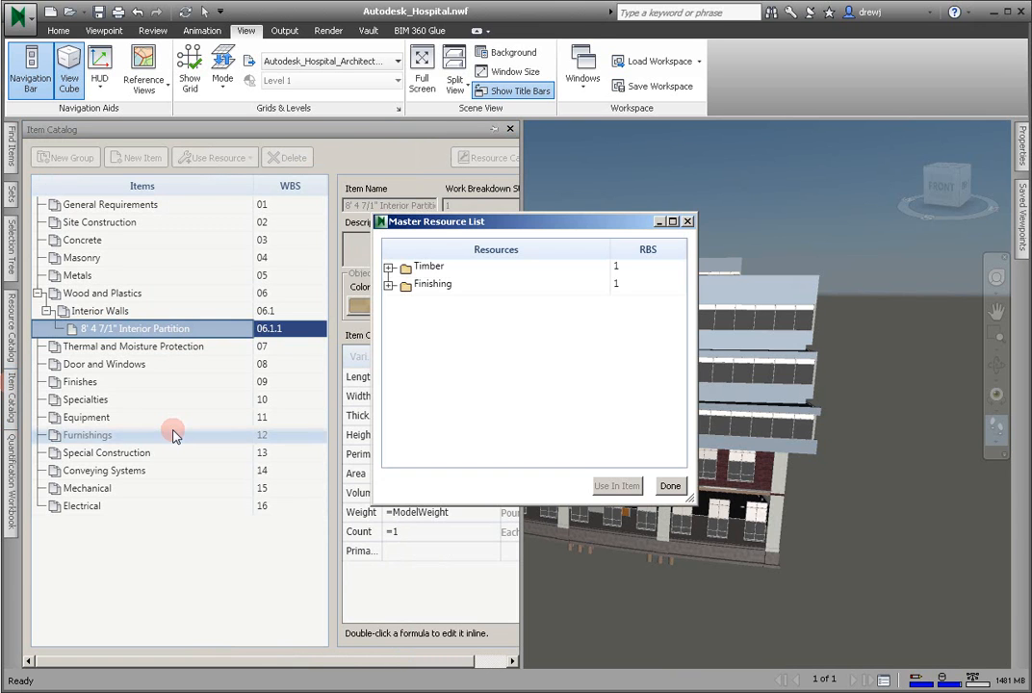
{"action": "left_click", "coordinate": [389, 268]}
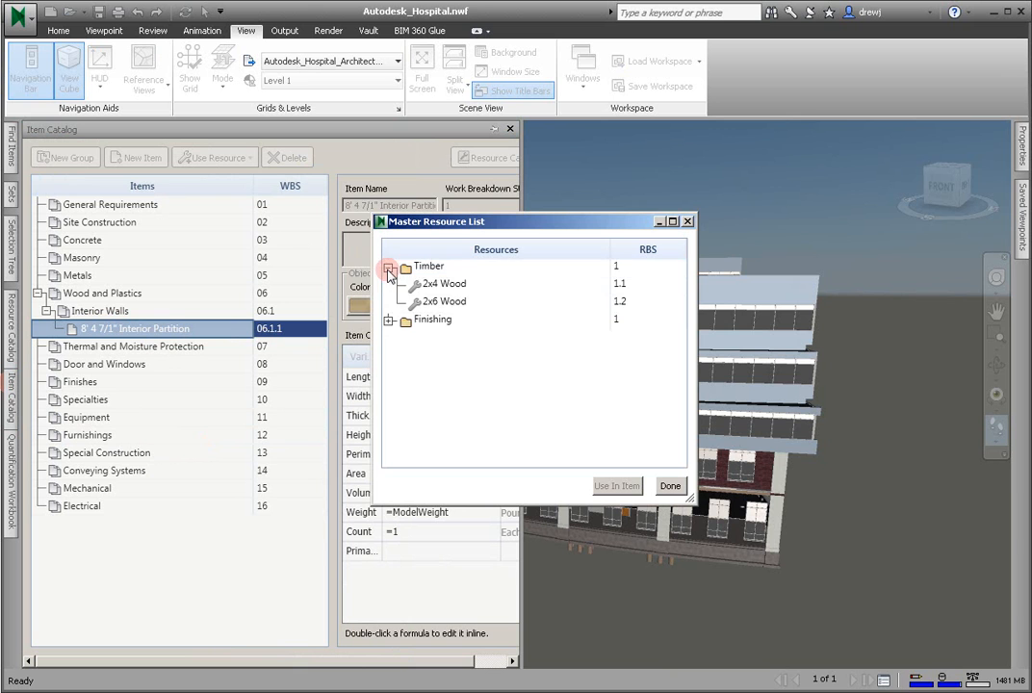
{"action": "left_click", "coordinate": [445, 285]}
{"action": "left_click", "coordinate": [615, 485]}
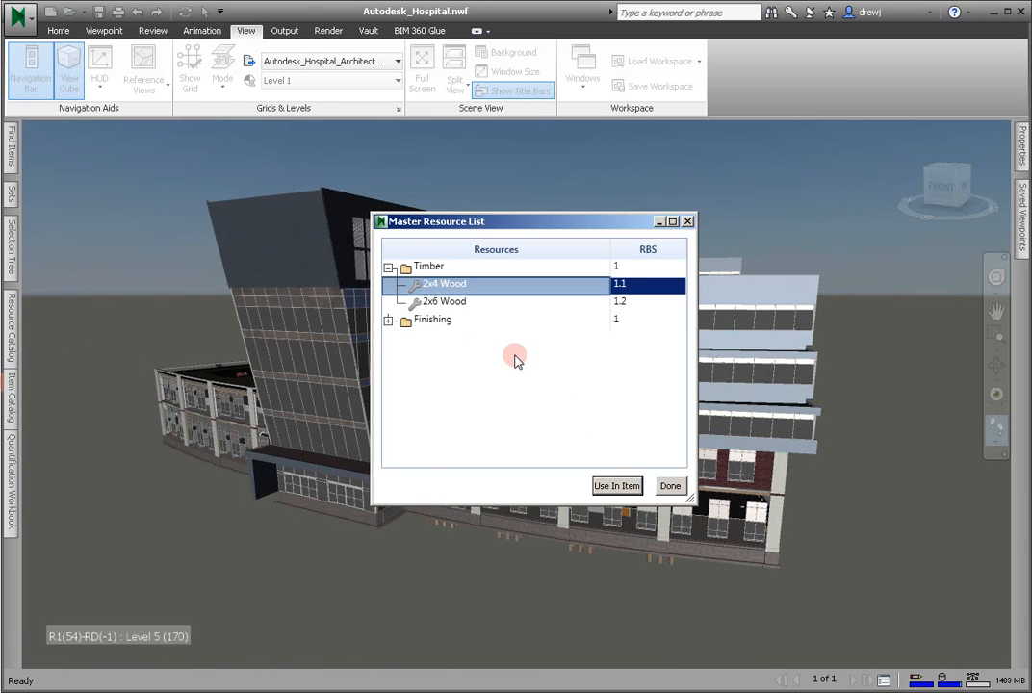
{"action": "left_click", "coordinate": [469, 301]}
{"action": "left_click", "coordinate": [620, 487]}
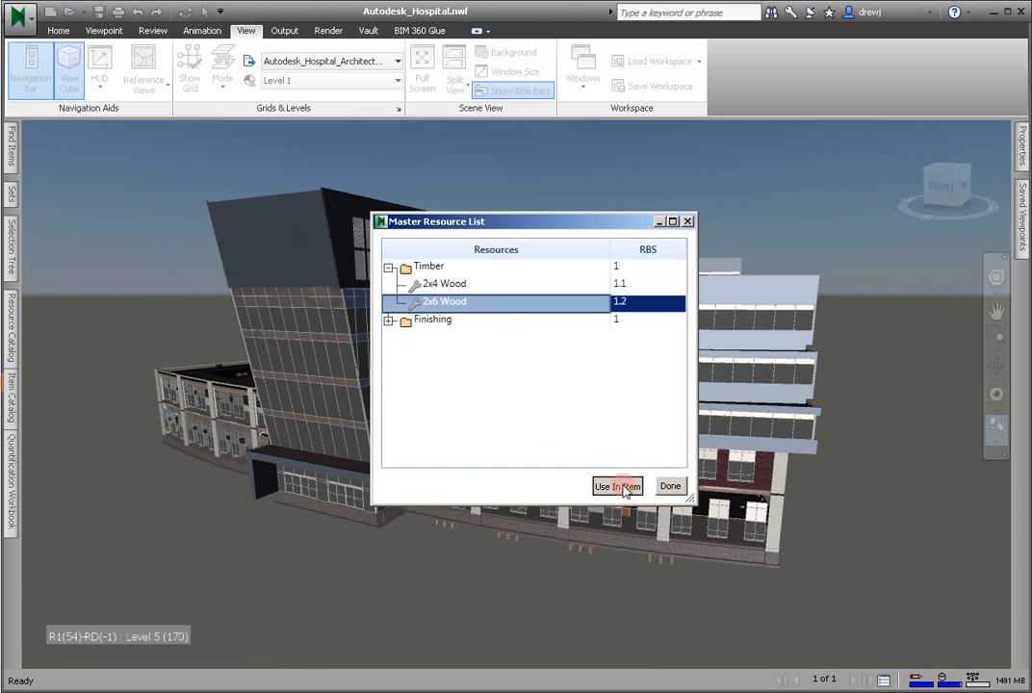
- Assign the finishing resources 5/8" GWB and GWB Tape to the Interior Partition item and return to the Item Catalog
{"action": "left_click", "coordinate": [389, 320]}
{"action": "left_click", "coordinate": [448, 338]}
{"action": "left_click", "coordinate": [607, 485]}
{"action": "left_click", "coordinate": [439, 358]}
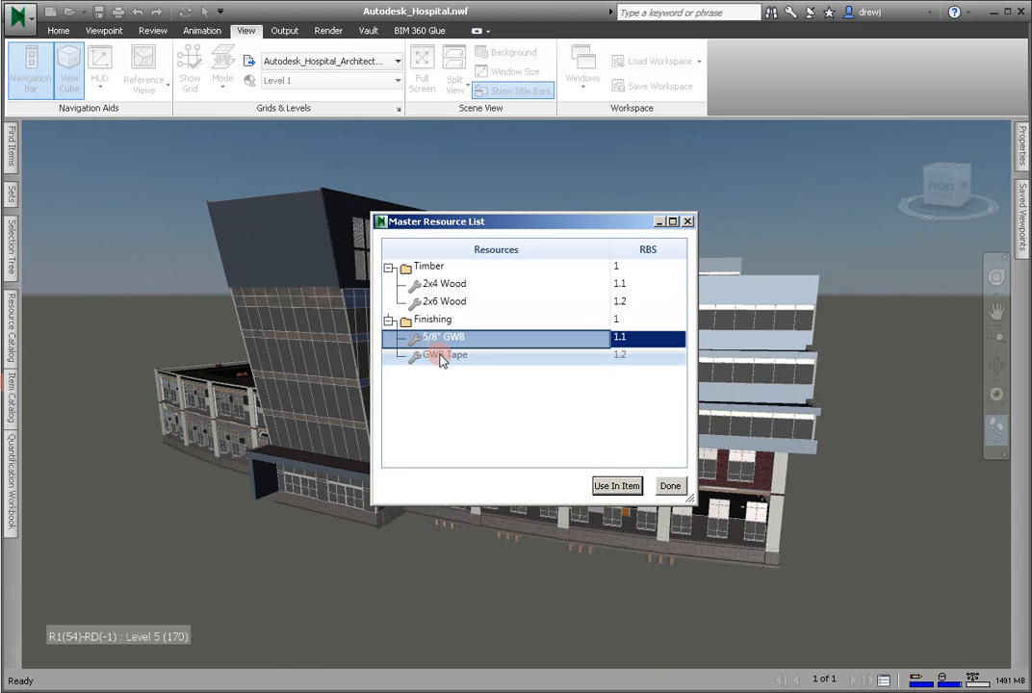
{"action": "left_click", "coordinate": [614, 486]}
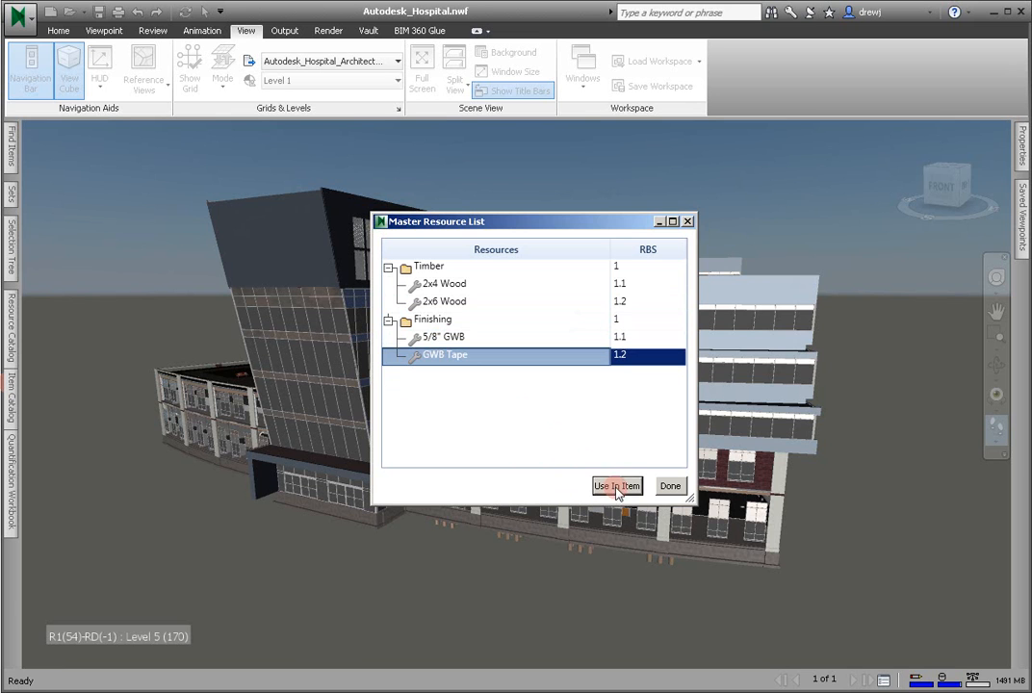
{"action": "left_click", "coordinate": [671, 486]}
{"action": "left_click", "coordinate": [18, 404]}
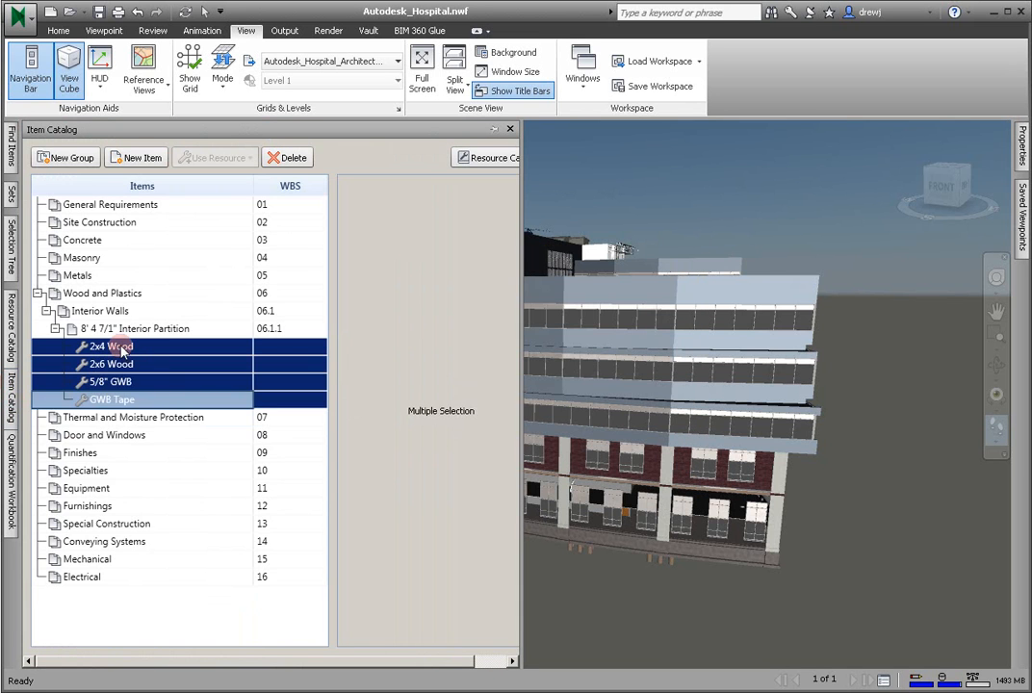
- Display the calculations of the partition's 2x4 Wood resource and widen the details area to read its formulas in full
{"action": "left_click", "coordinate": [125, 329]}
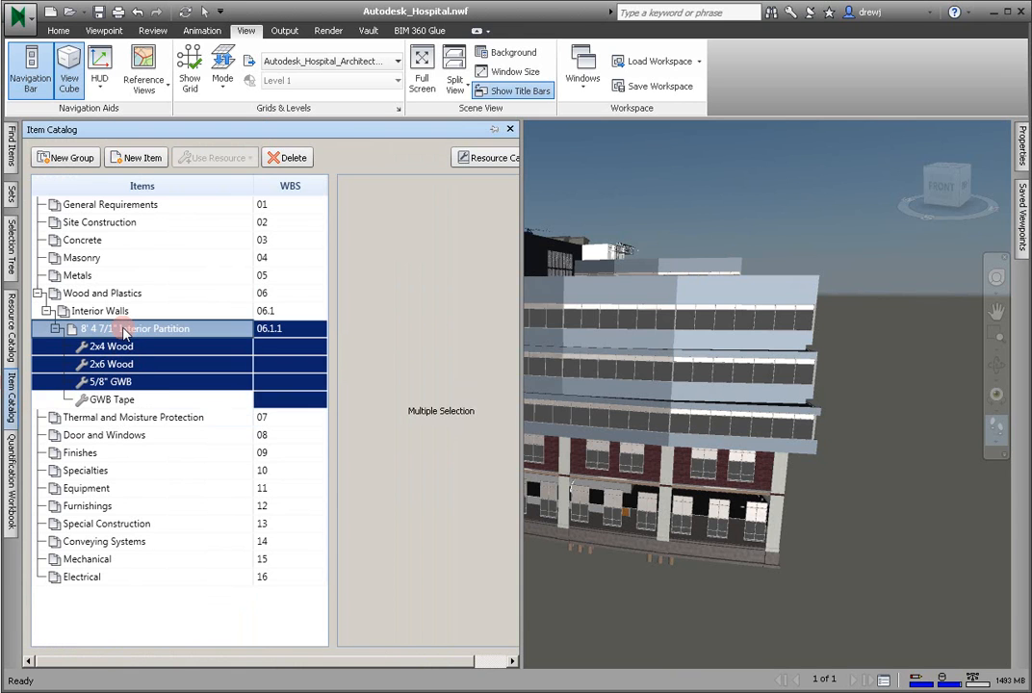
{"action": "left_click", "coordinate": [118, 349]}
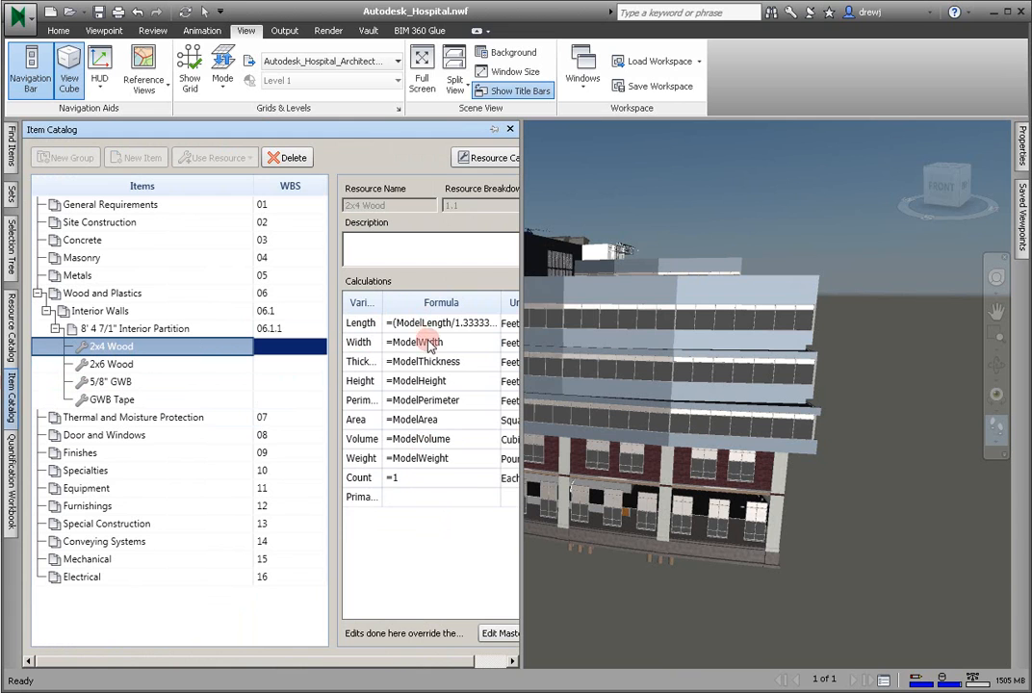
{"action": "left_click_drag", "start_coordinate": [330, 317], "coordinate": [258, 308]}
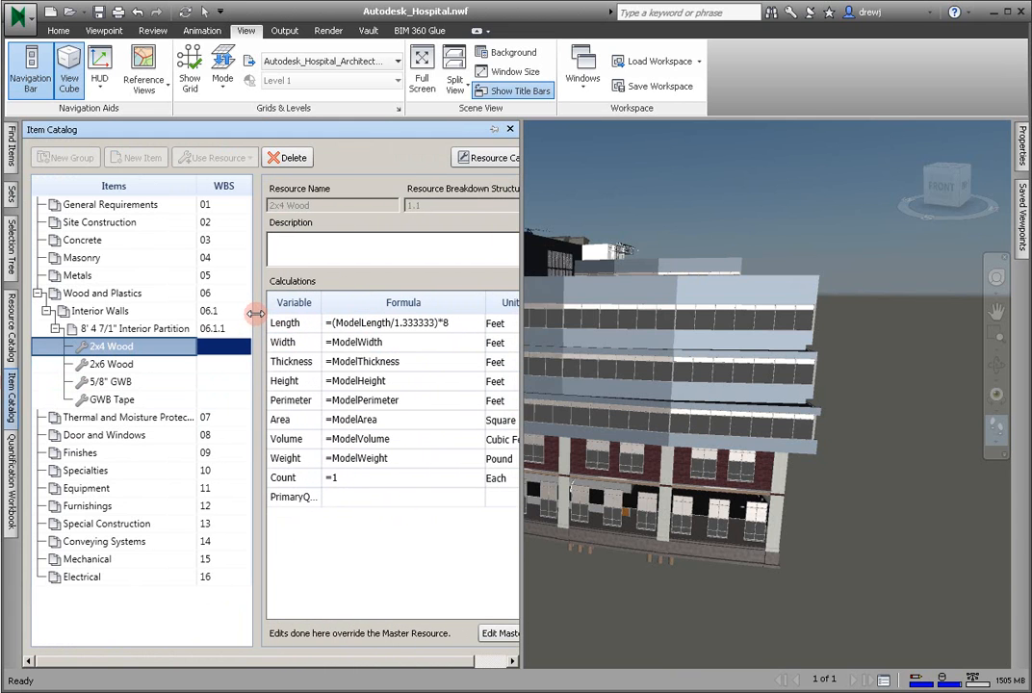
- Override the Count formula of the partition's 5/8" GWB resource with =2*(ModelArea/32)*1.1
{"action": "left_click", "coordinate": [141, 384]}
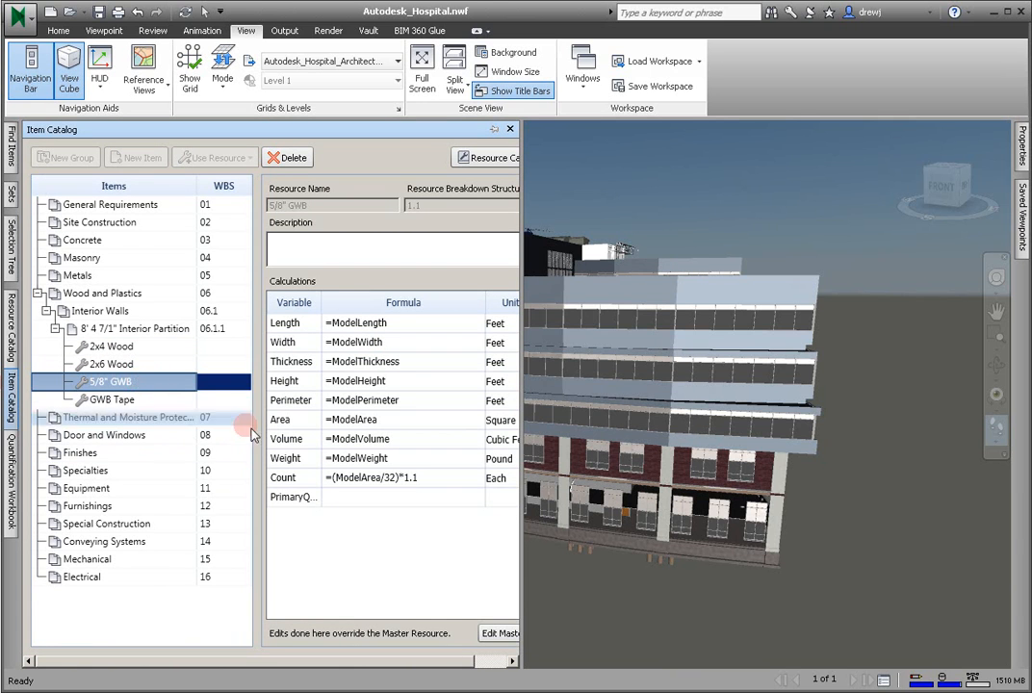
{"action": "left_click", "coordinate": [430, 480]}
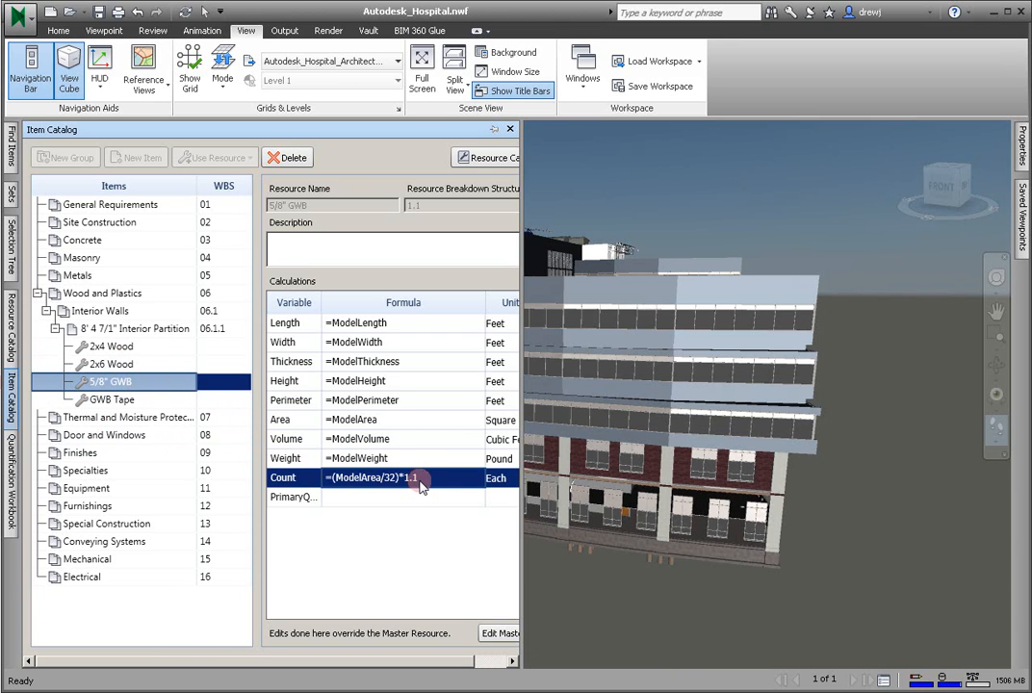
{"action": "left_click", "coordinate": [332, 478]}
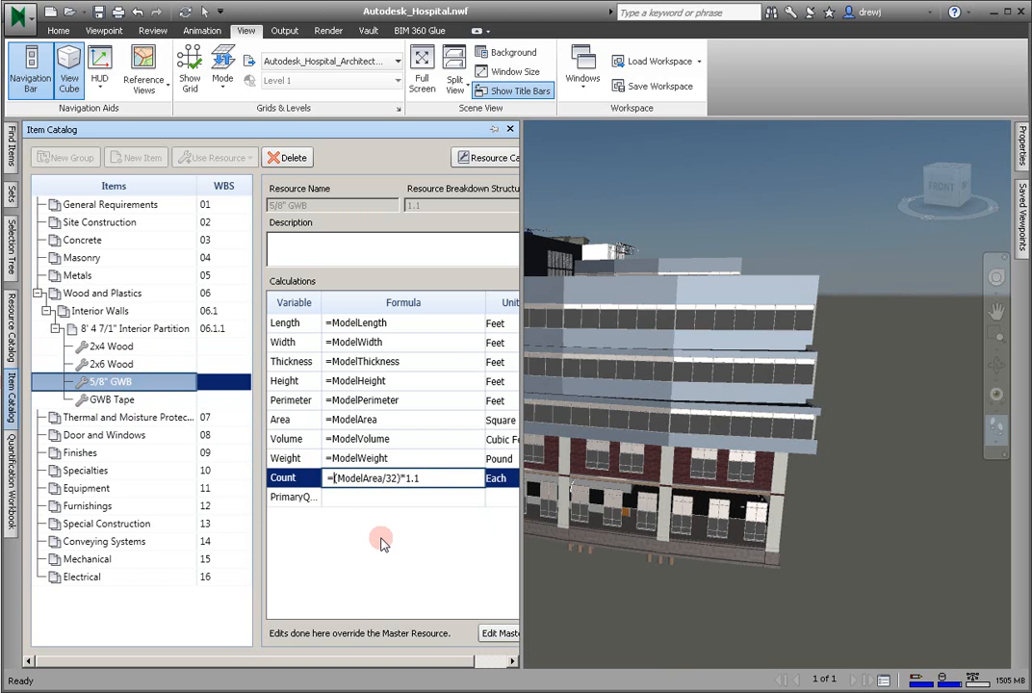
{"action": "type", "text": "2*"}
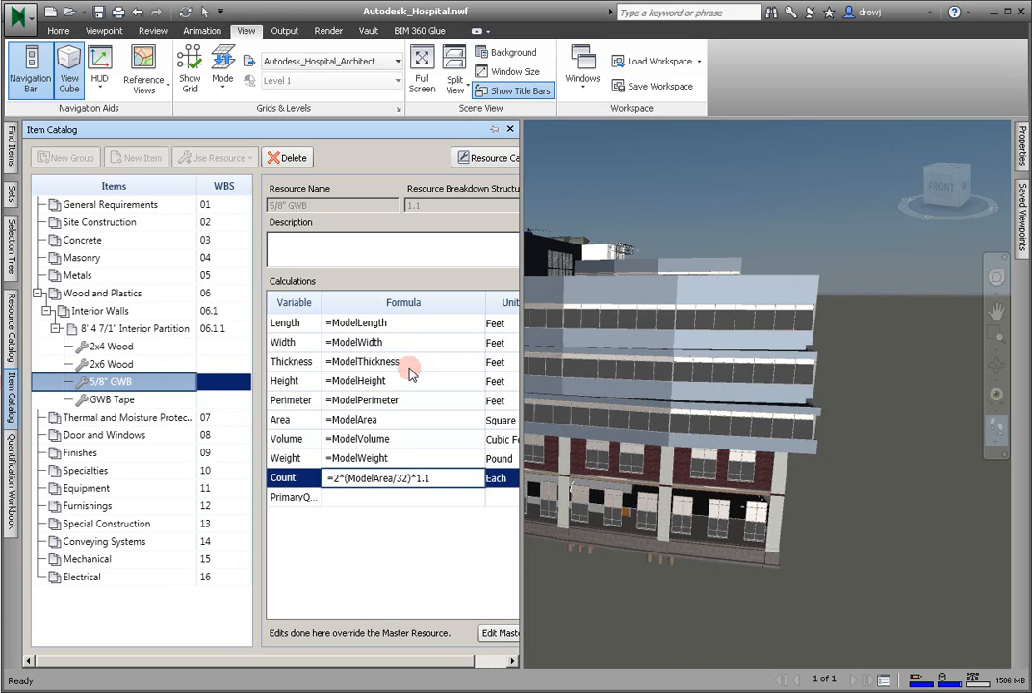
- Override the Area formula of the partition's 5/8" GWB resource with =ModelArea*2
{"action": "left_click", "coordinate": [399, 420]}
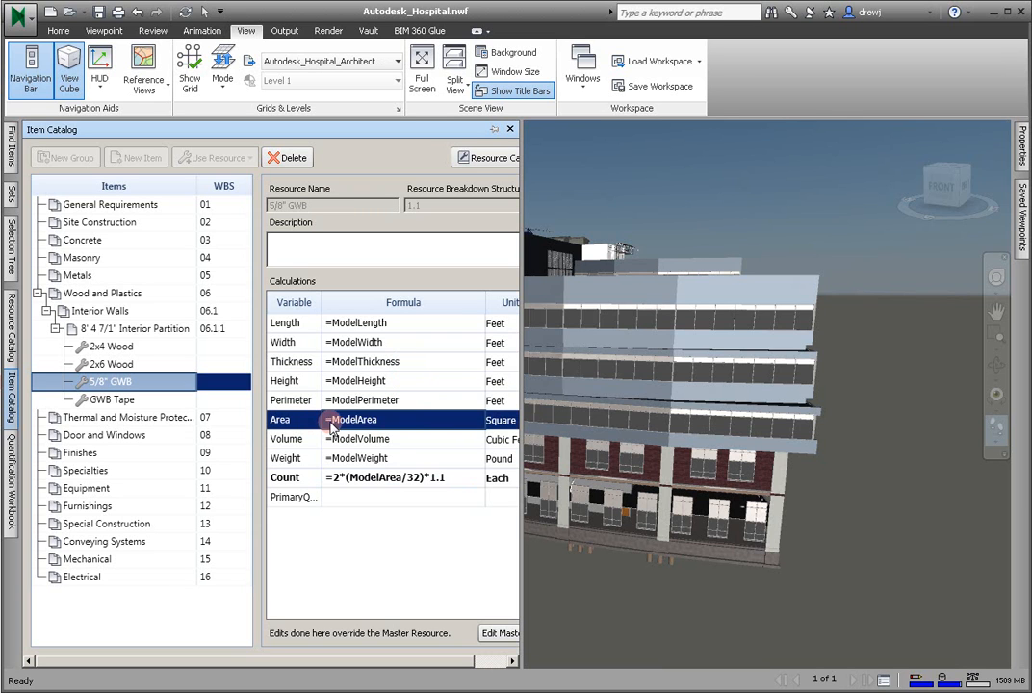
{"action": "left_click", "coordinate": [410, 425]}
{"action": "type", "text": "*2"}
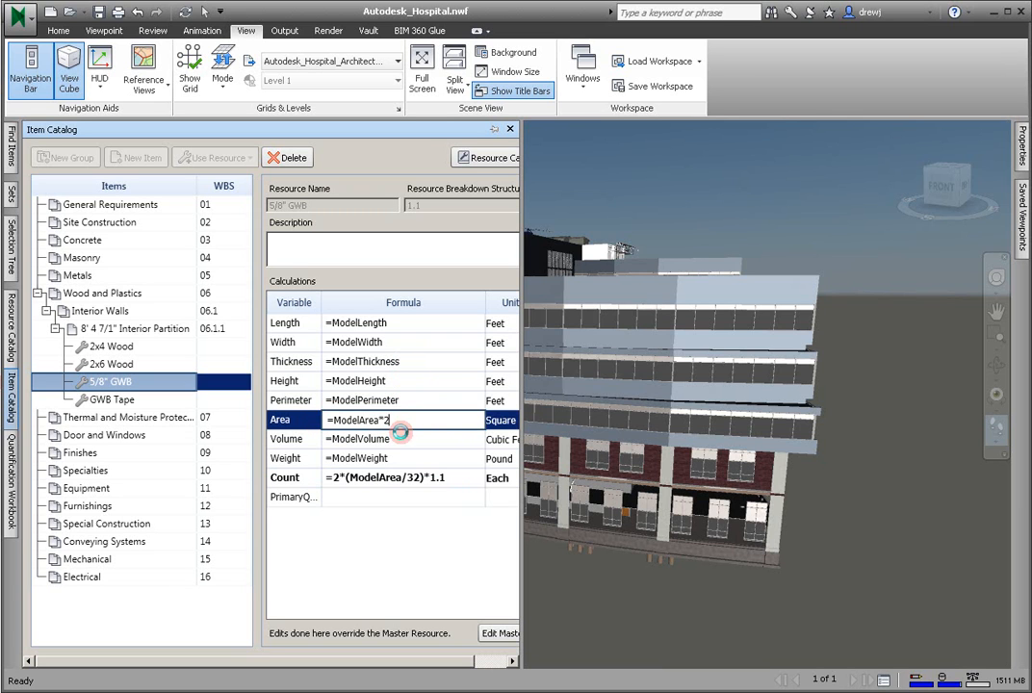
{"action": "key", "text": "Return"}
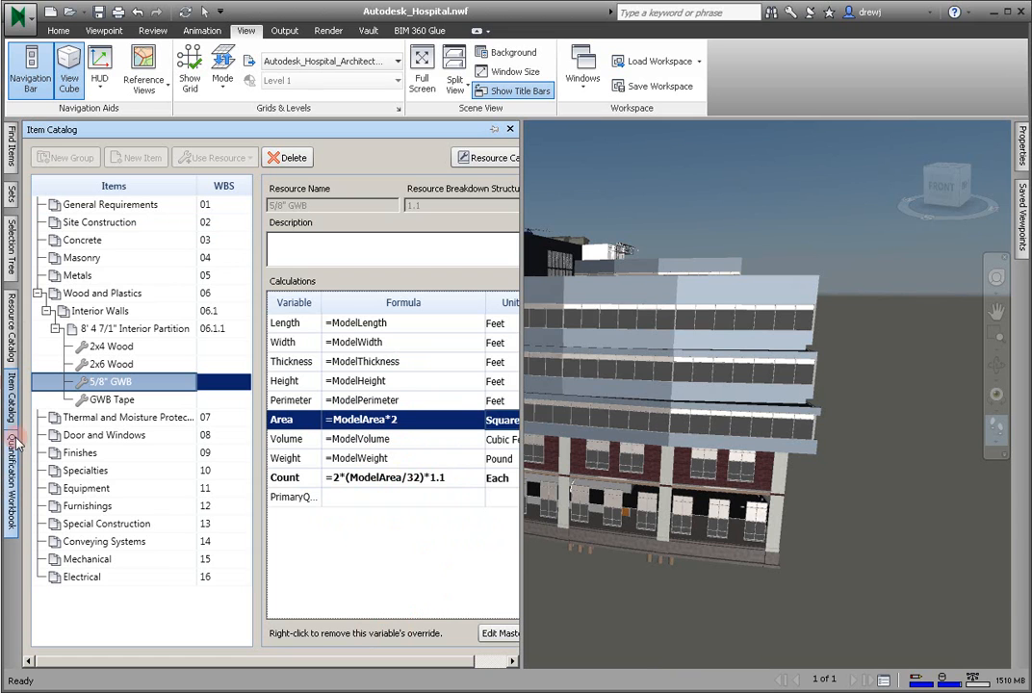
- Compare the master 5/8" GWB formulas in the Resource Catalog with the partition's overridden formulas in the Item Catalog
{"action": "left_click", "coordinate": [12, 339]}
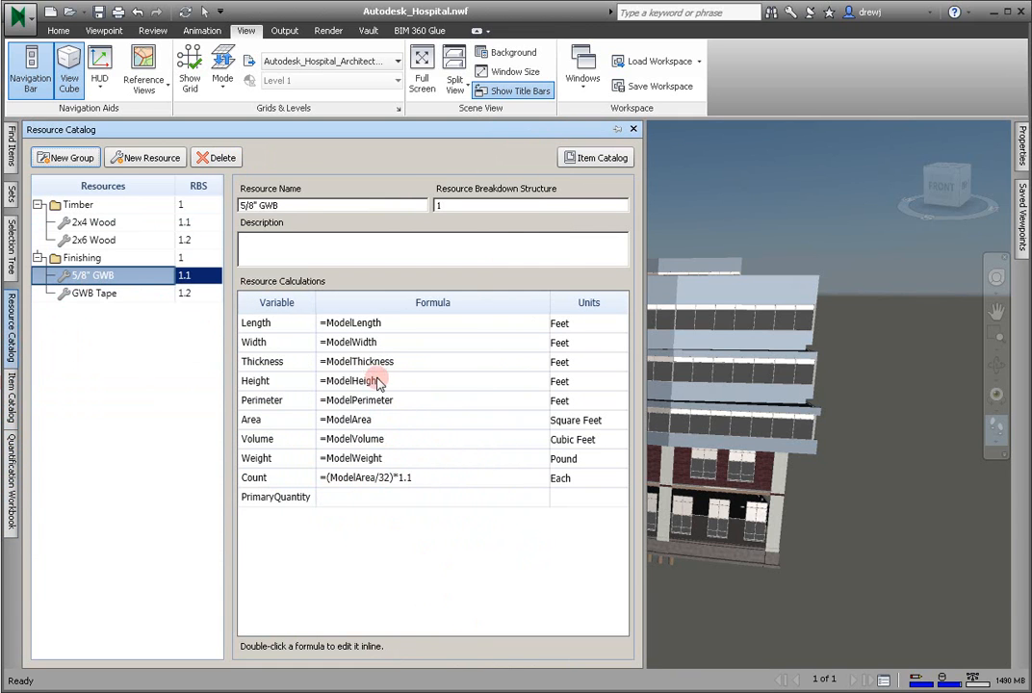
{"action": "left_click", "coordinate": [12, 396]}
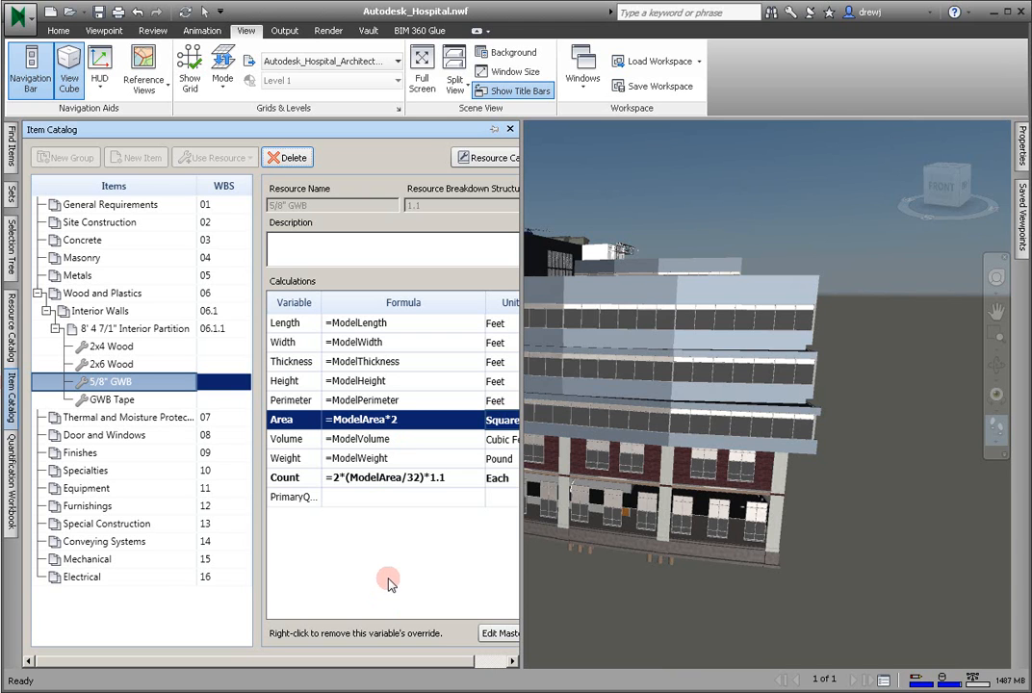
{"action": "left_click", "coordinate": [12, 461]}
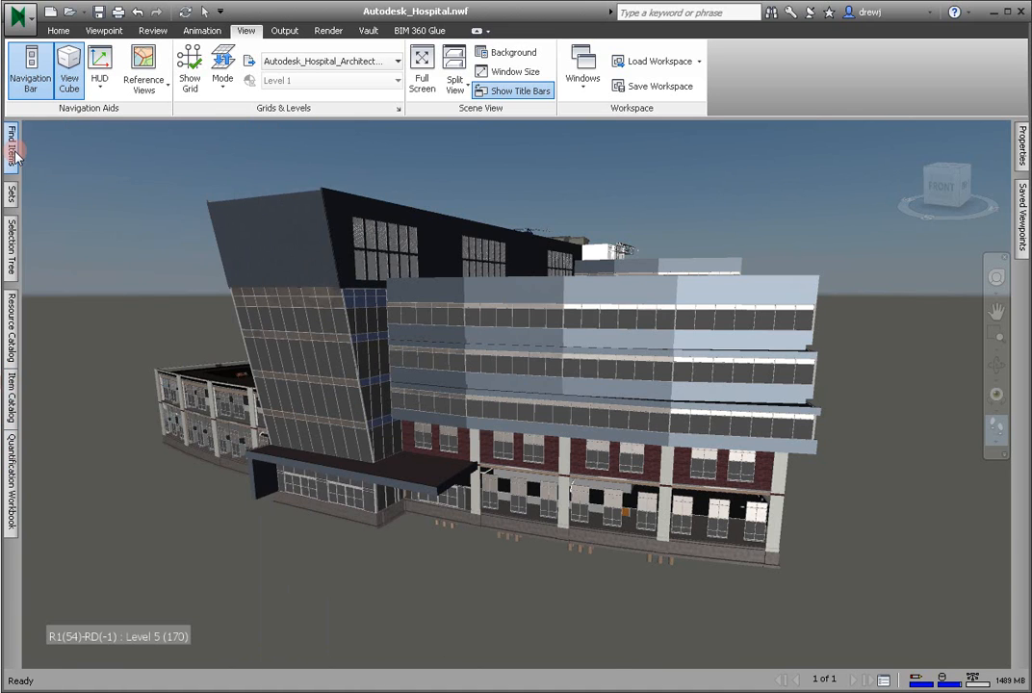
- Define a model search condition on the Item category's Type property with the equals condition
{"action": "left_click", "coordinate": [11, 145]}
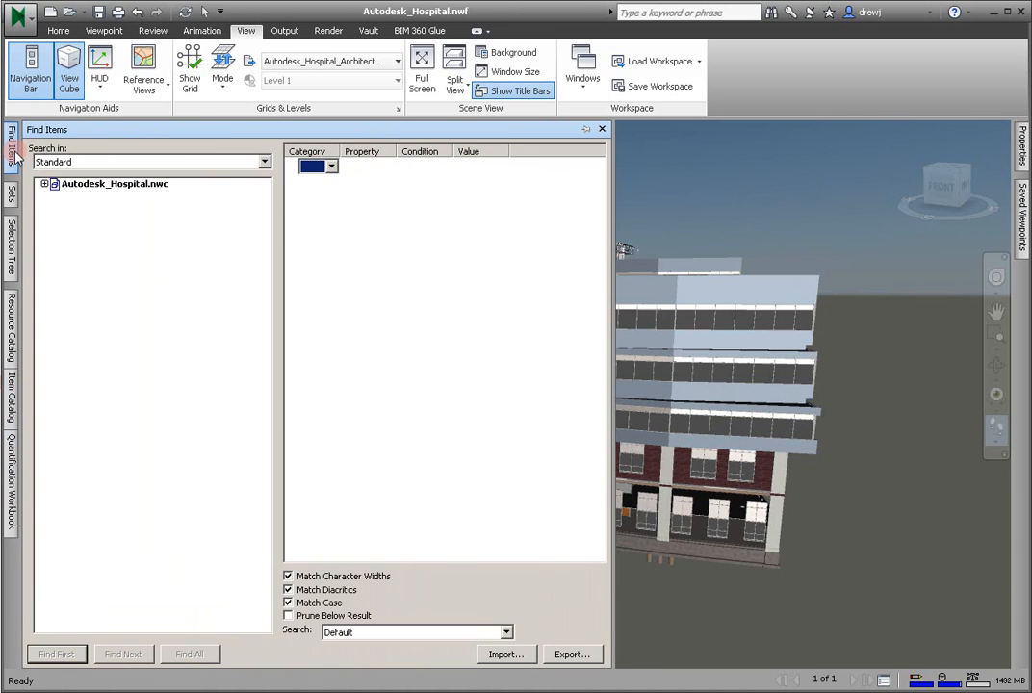
{"action": "left_click", "coordinate": [331, 165]}
{"action": "left_click", "coordinate": [327, 180]}
{"action": "left_click", "coordinate": [387, 165]}
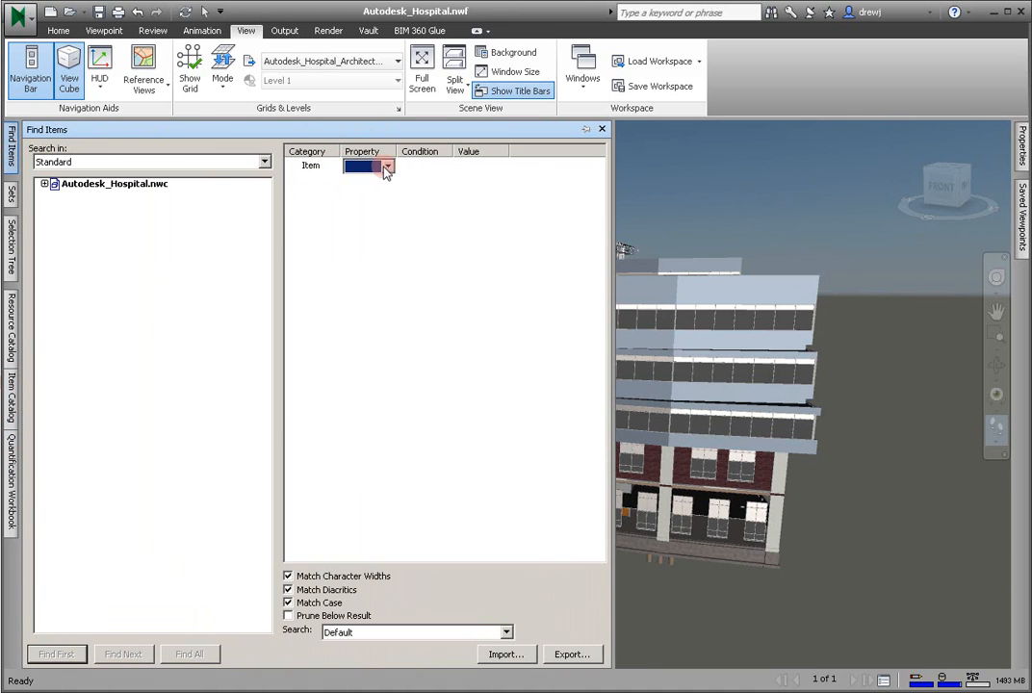
{"action": "left_click", "coordinate": [371, 392]}
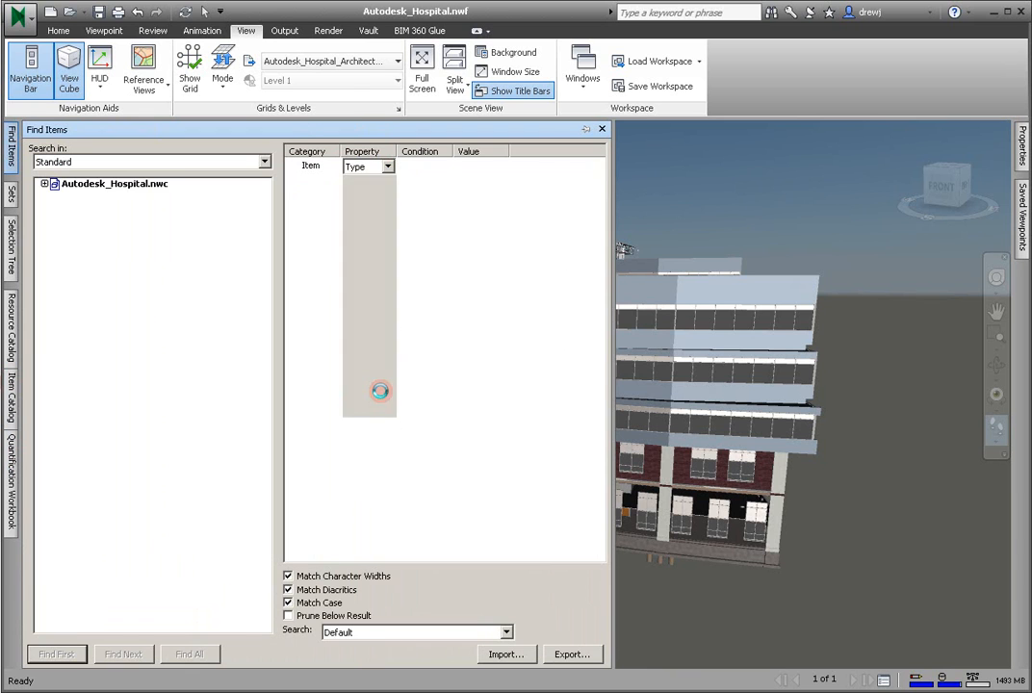
{"action": "left_click", "coordinate": [424, 165]}
{"action": "left_click", "coordinate": [443, 167]}
{"action": "left_click", "coordinate": [439, 181]}
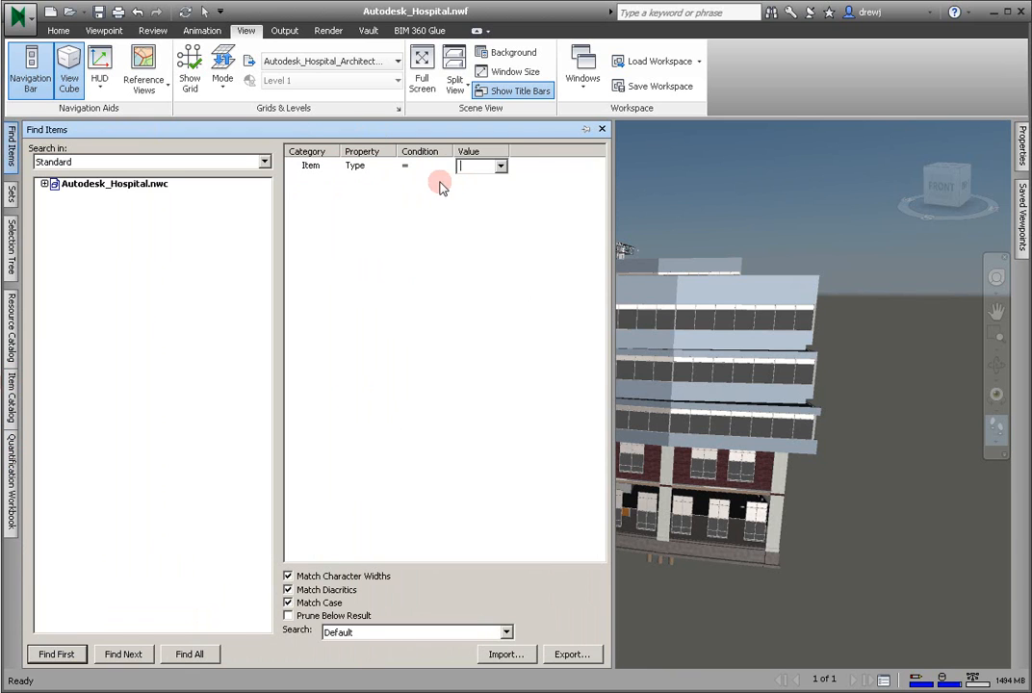
- Find all items whose type is the "Walls: Basic Wall: Interior - 4 7..." wall and check how many are selected in their properties
{"action": "left_click_drag", "start_coordinate": [509, 151], "coordinate": [590, 151]}
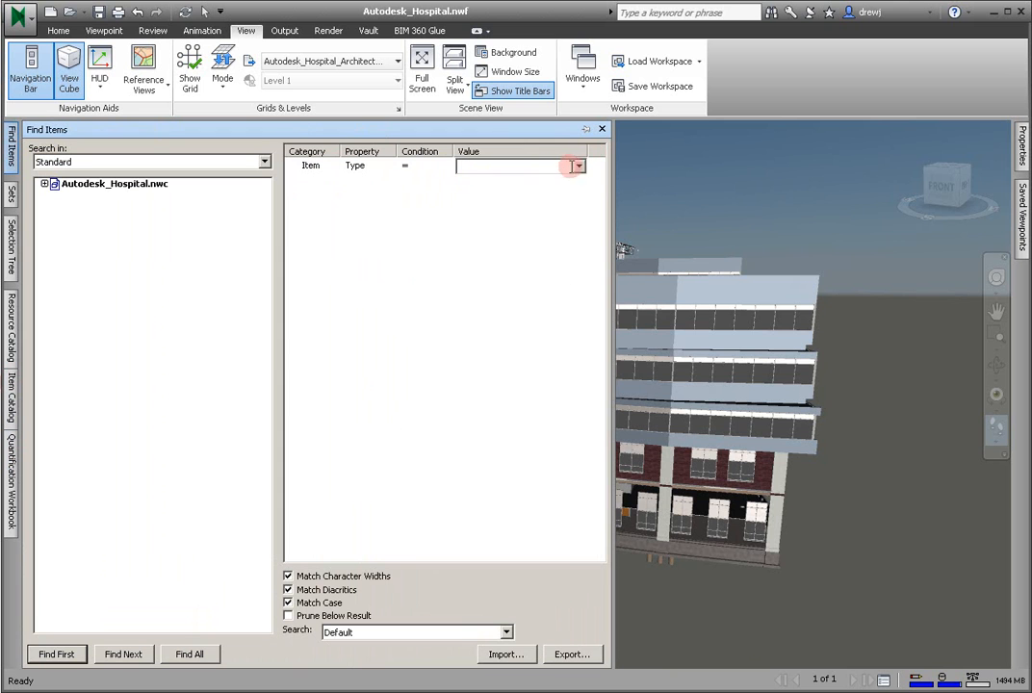
{"action": "left_click", "coordinate": [579, 166]}
{"action": "left_click_drag", "start_coordinate": [584, 199], "coordinate": [587, 444]}
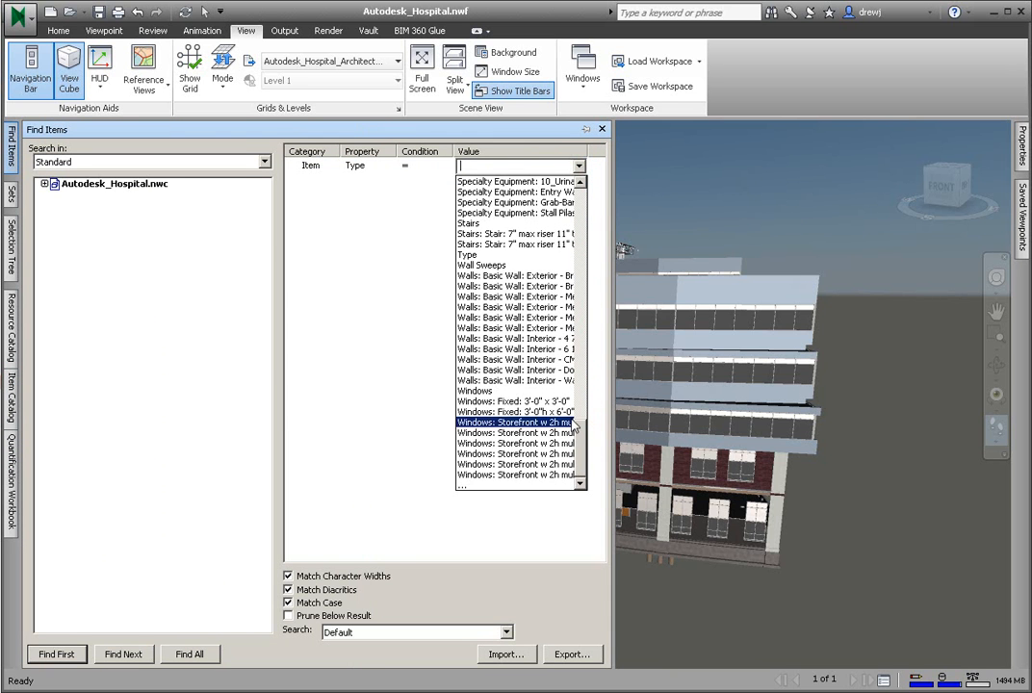
{"action": "left_click", "coordinate": [550, 339]}
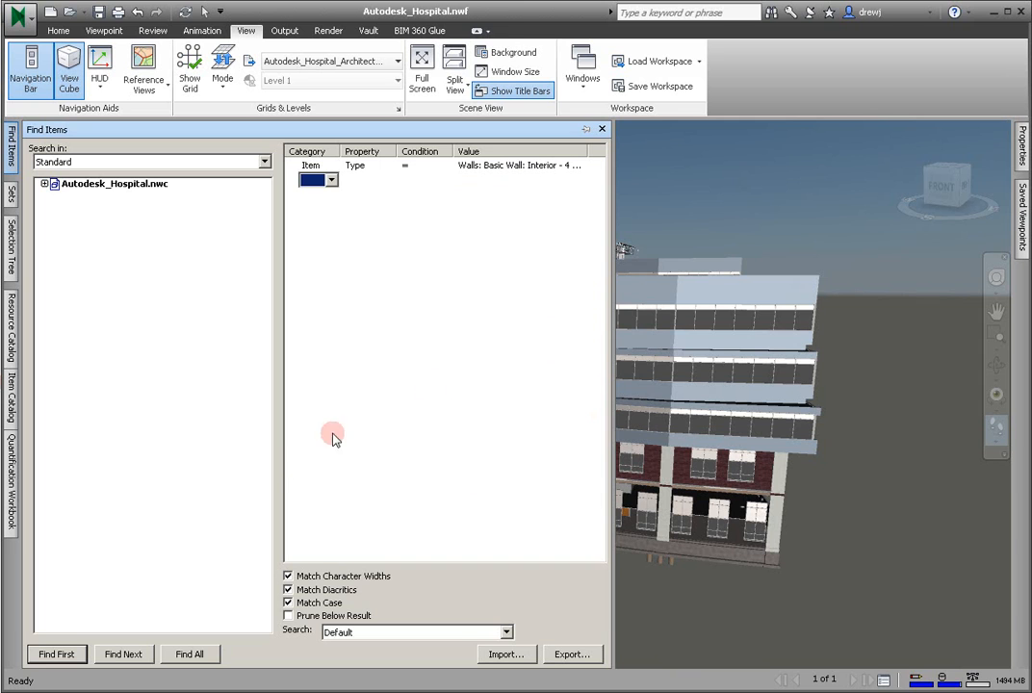
{"action": "left_click", "coordinate": [194, 654]}
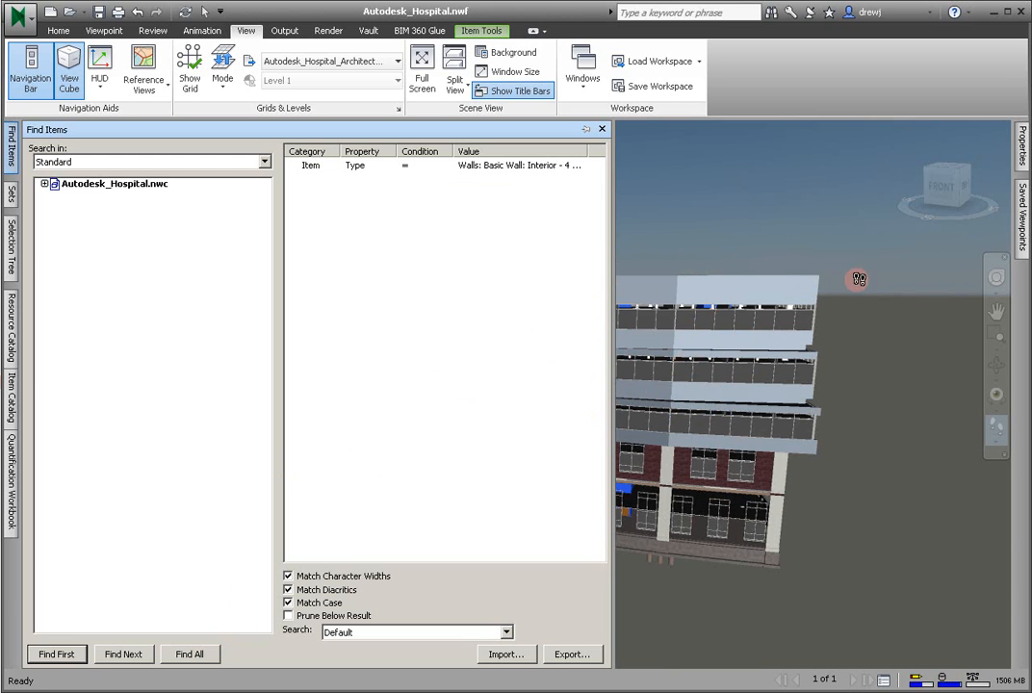
{"action": "left_click", "coordinate": [1022, 140]}
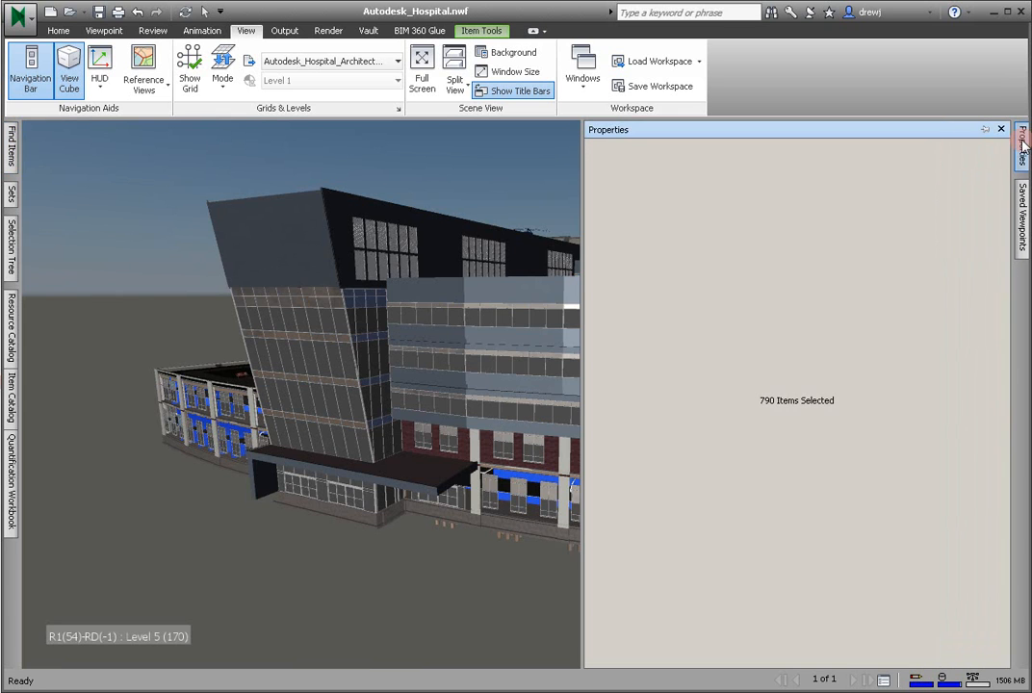
{"action": "left_click", "coordinate": [770, 400]}
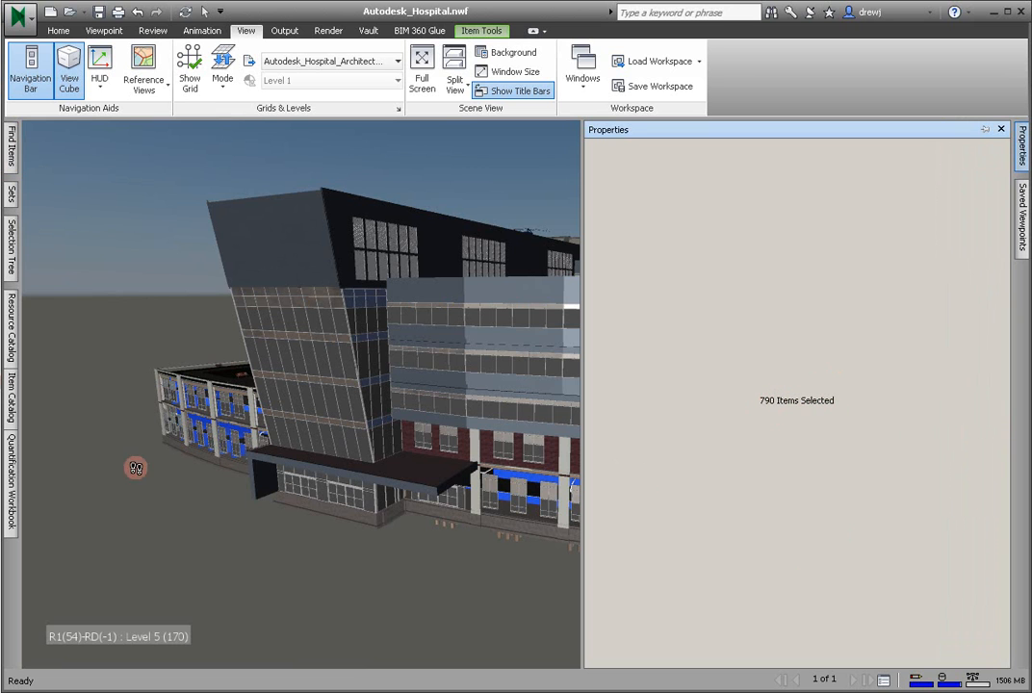
- Take off the selected model walls into the 8' 4 7/1" Interior Partition item under Interior Walls
{"action": "left_click", "coordinate": [11, 479]}
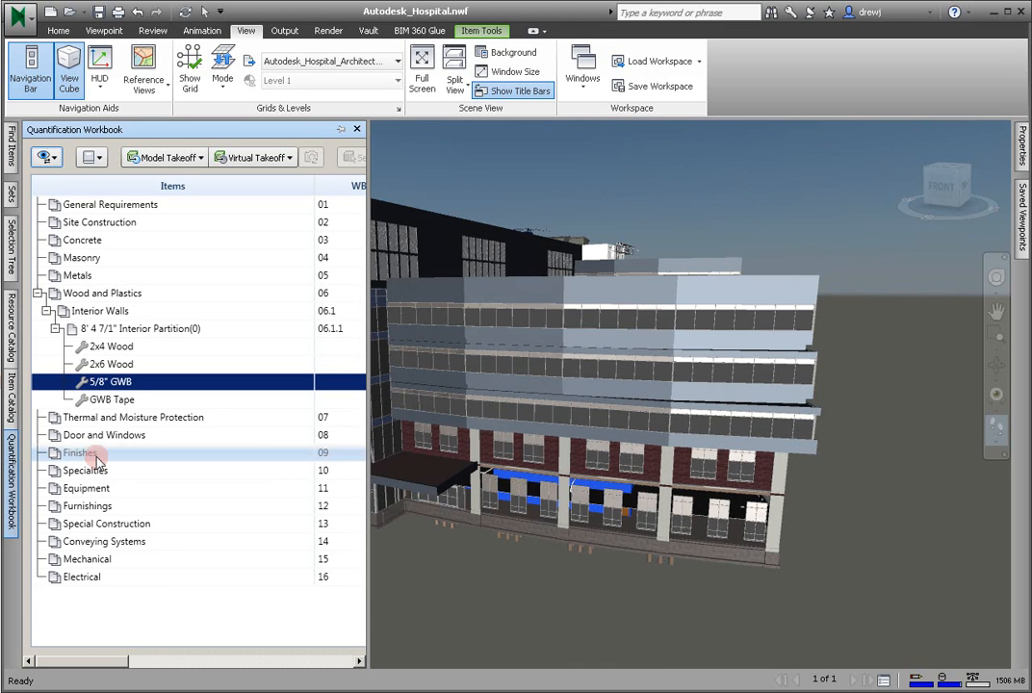
{"action": "left_click", "coordinate": [166, 330]}
{"action": "right_click", "coordinate": [166, 331]}
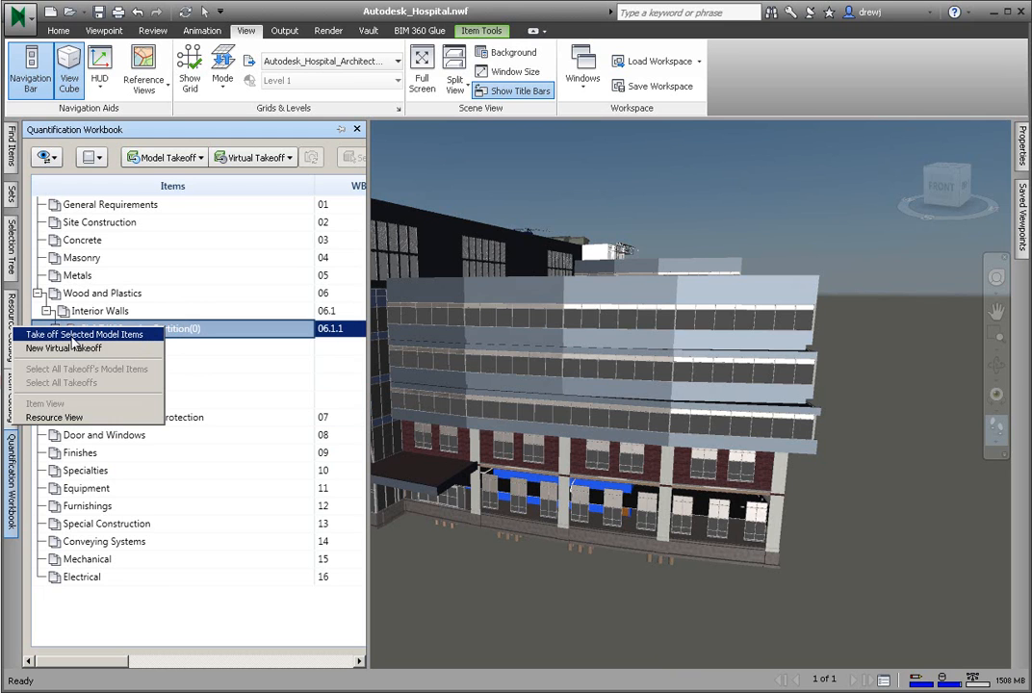
{"action": "left_click", "coordinate": [138, 335]}
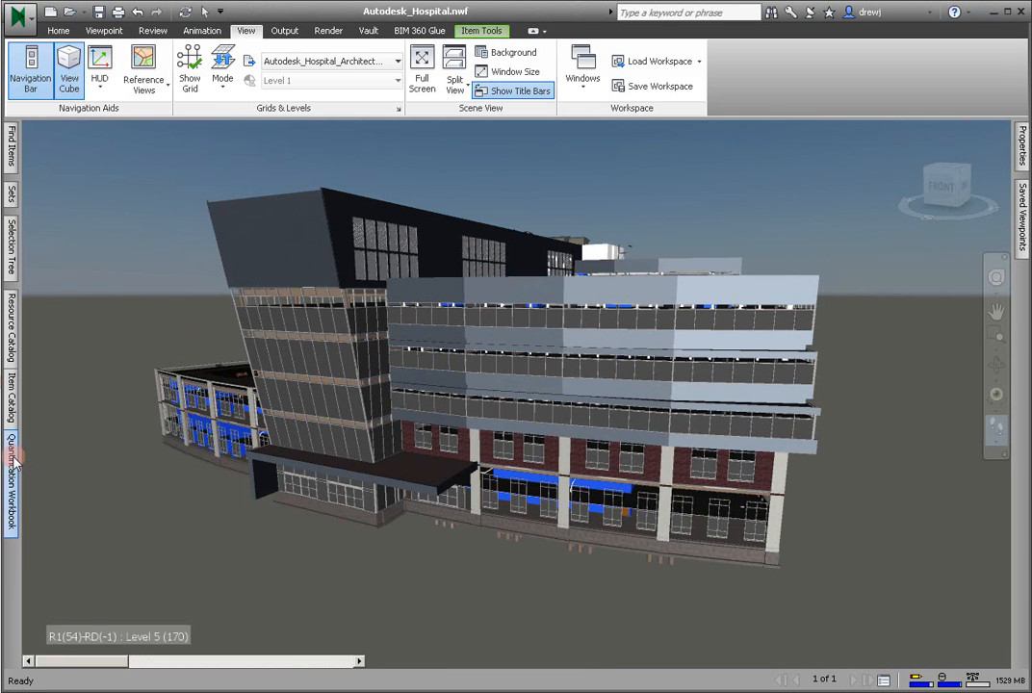
- Display the Quantification Workbook by resource in a wider layout and review the 2x4 Wood and 2x6 Wood quantities
{"action": "mouse_move", "coordinate": [15, 463]}
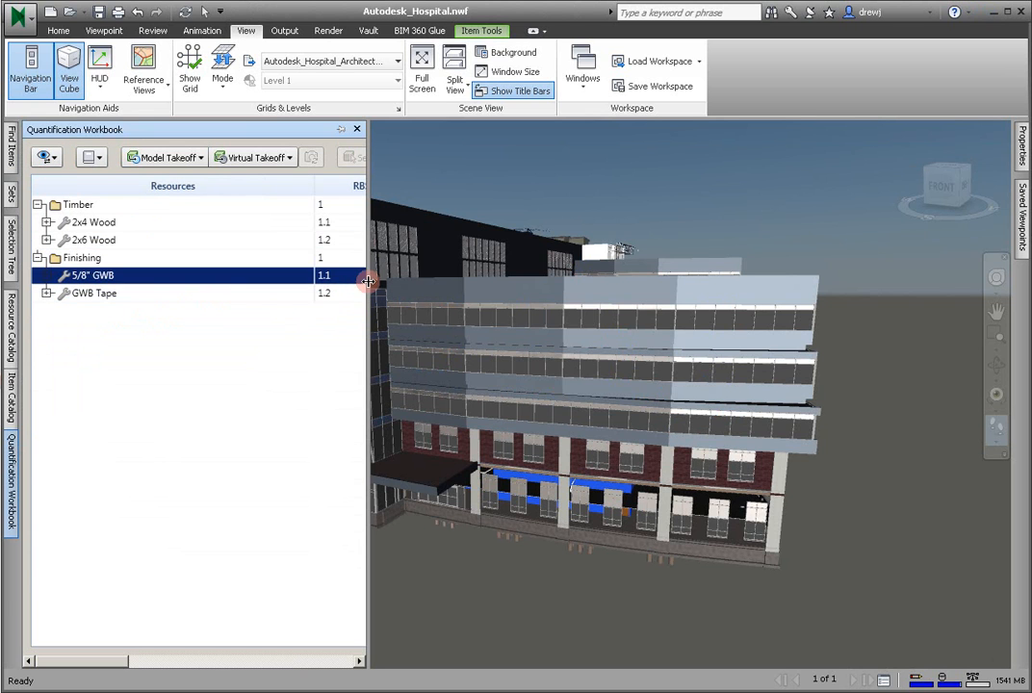
{"action": "left_click_drag", "start_coordinate": [369, 284], "coordinate": [878, 274]}
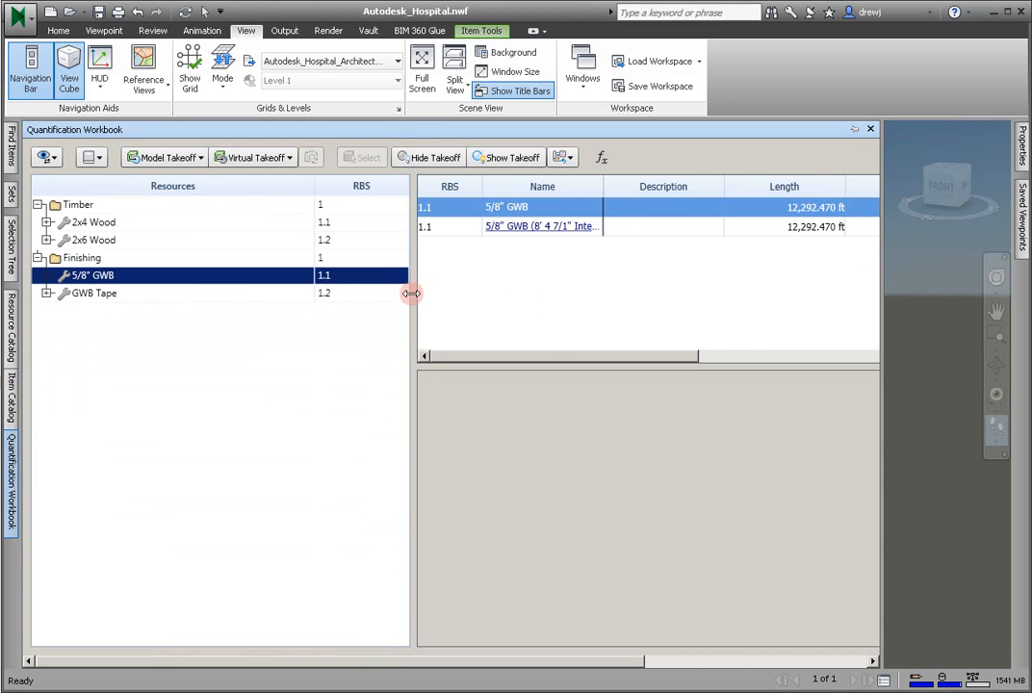
{"action": "left_click_drag", "start_coordinate": [411, 292], "coordinate": [224, 289]}
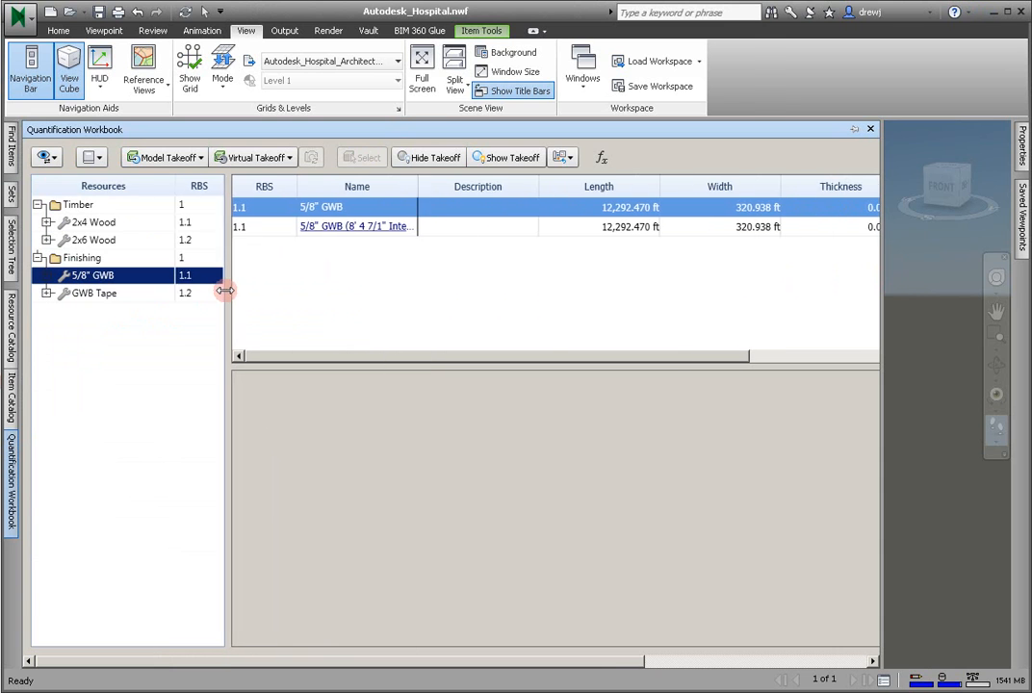
{"action": "left_click", "coordinate": [88, 223]}
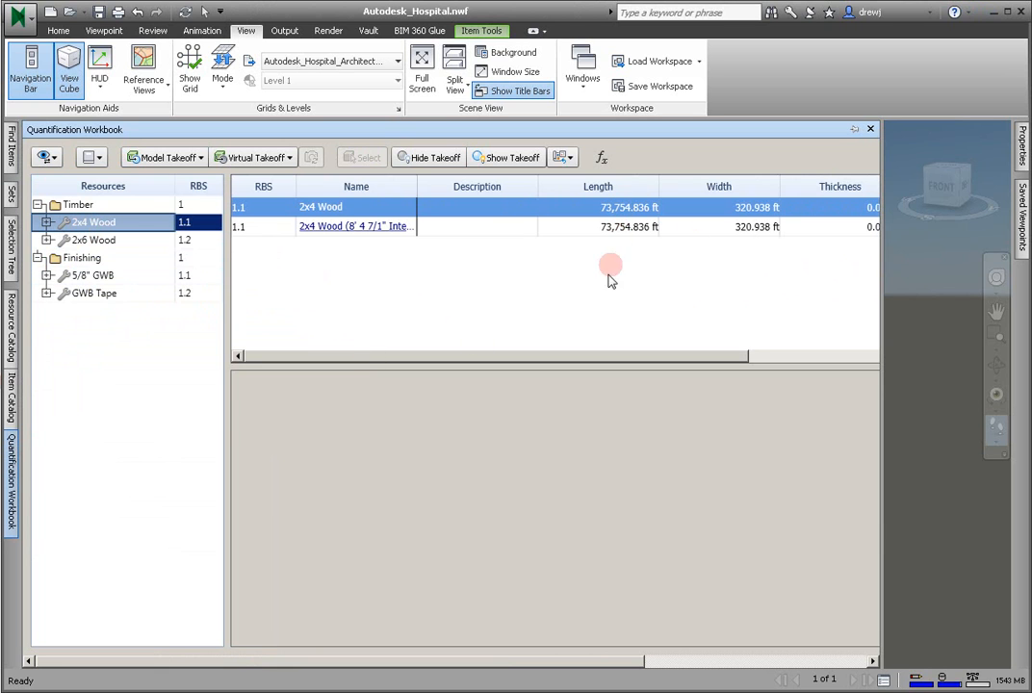
{"action": "left_click", "coordinate": [104, 240]}
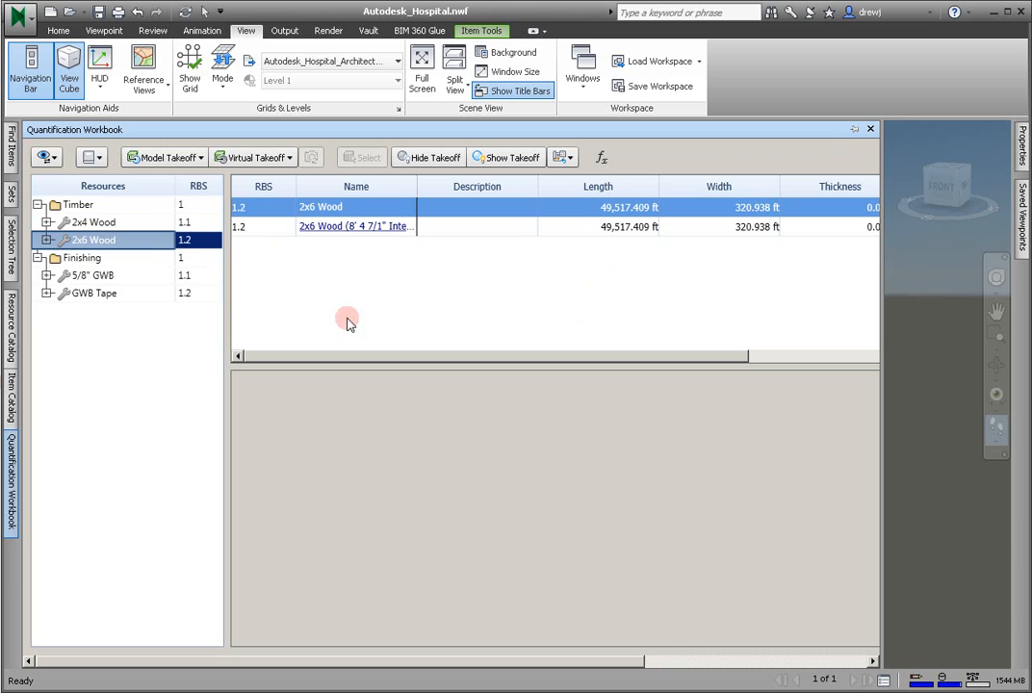
- Examine the 5/8" GWB resource's area, volume and count totals, and display the GWB Tape quantities
{"action": "left_click", "coordinate": [108, 277]}
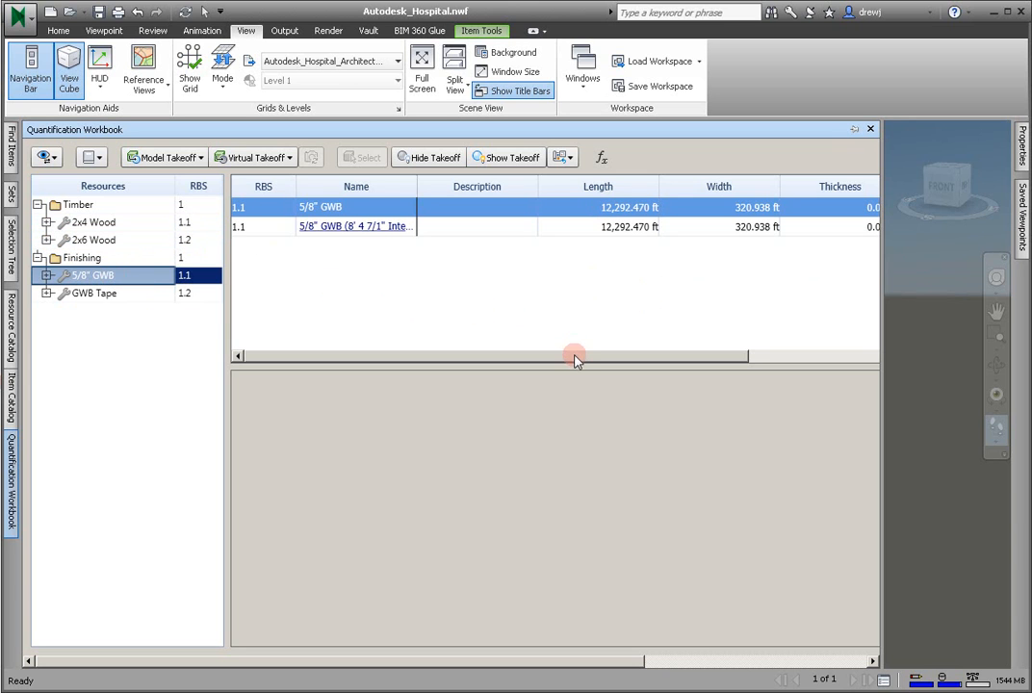
{"action": "left_click_drag", "start_coordinate": [568, 359], "coordinate": [896, 359]}
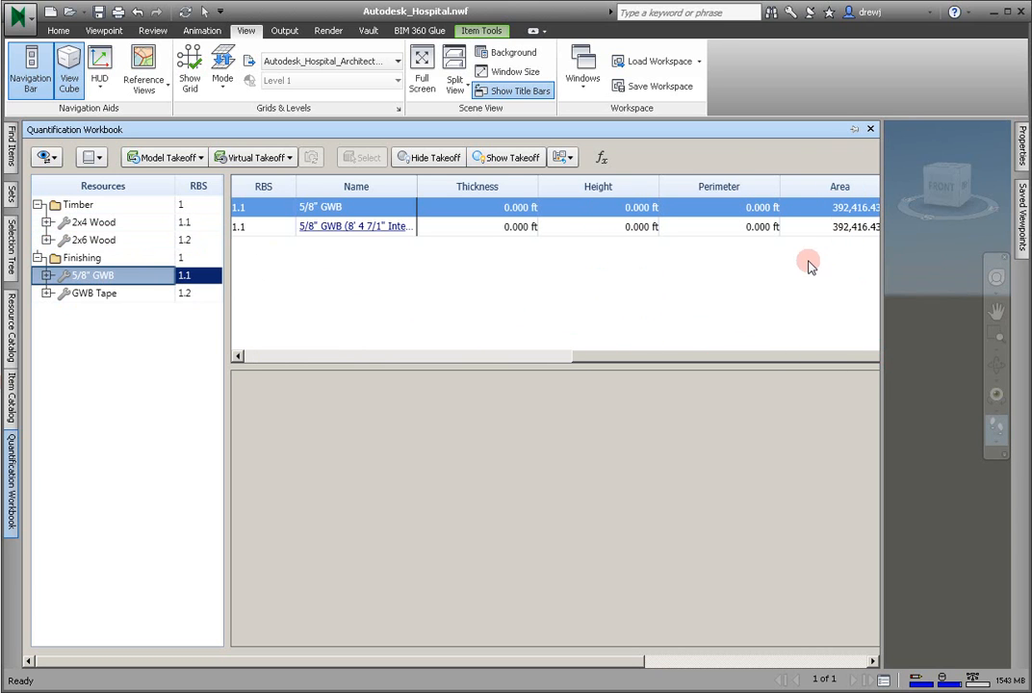
{"action": "left_click_drag", "start_coordinate": [599, 660], "coordinate": [826, 668]}
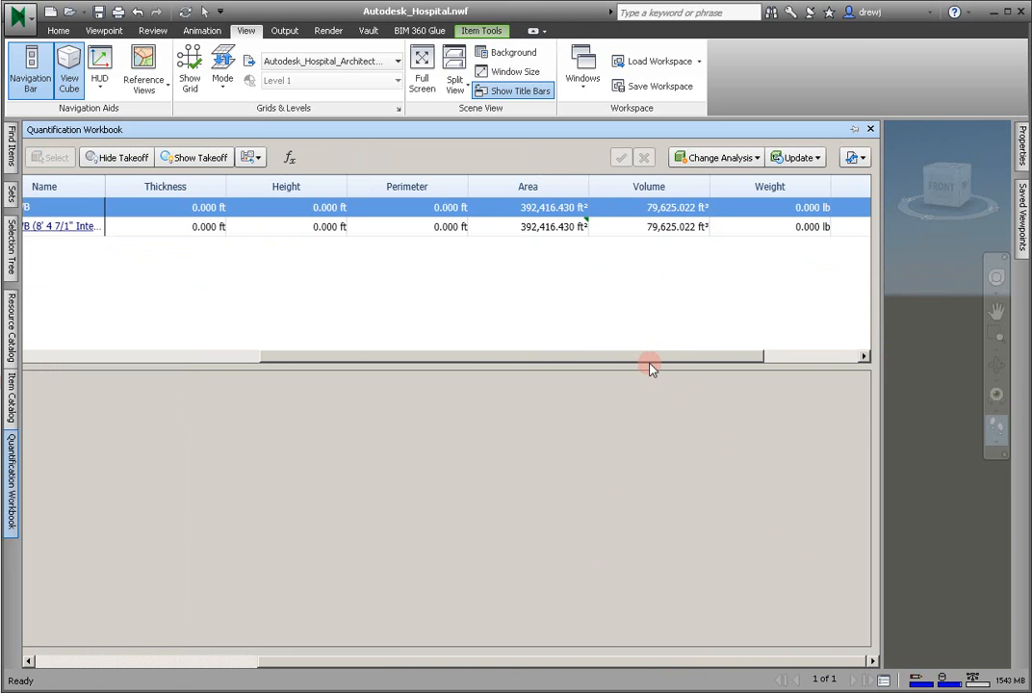
{"action": "left_click_drag", "start_coordinate": [661, 358], "coordinate": [780, 358]}
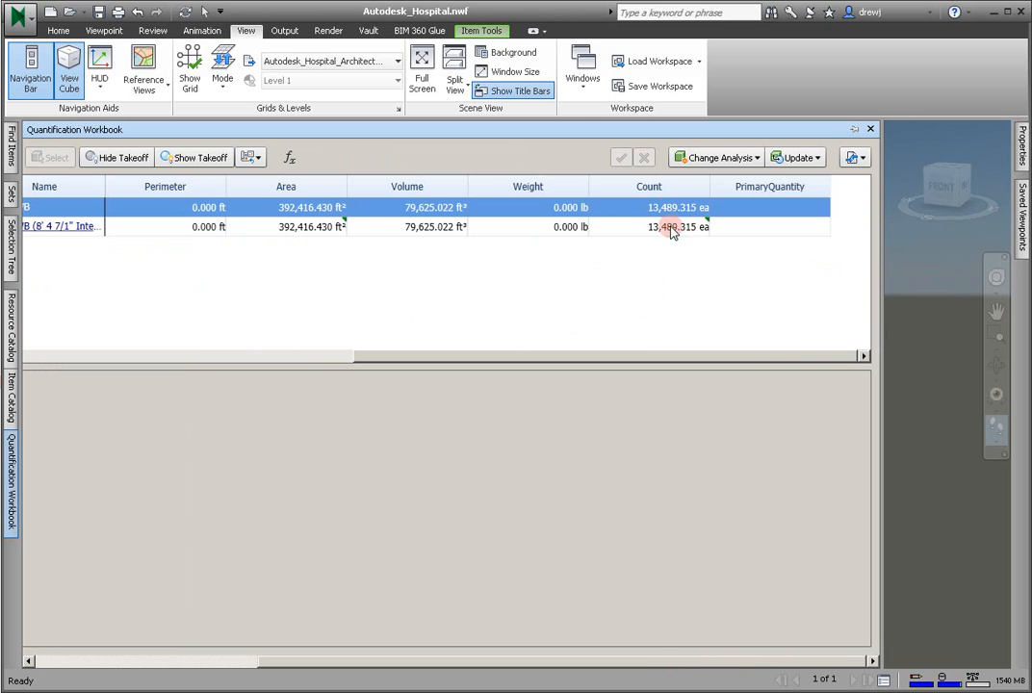
{"action": "left_click_drag", "start_coordinate": [582, 364], "coordinate": [195, 368]}
{"action": "left_click_drag", "start_coordinate": [240, 659], "coordinate": [227, 662]}
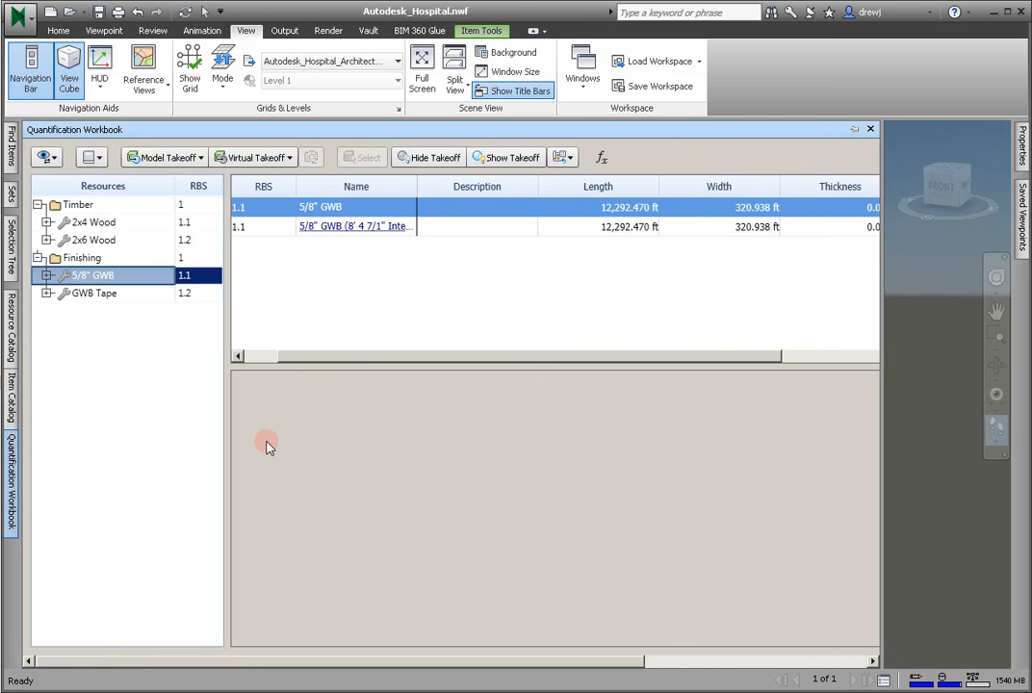
{"action": "left_click", "coordinate": [136, 293]}
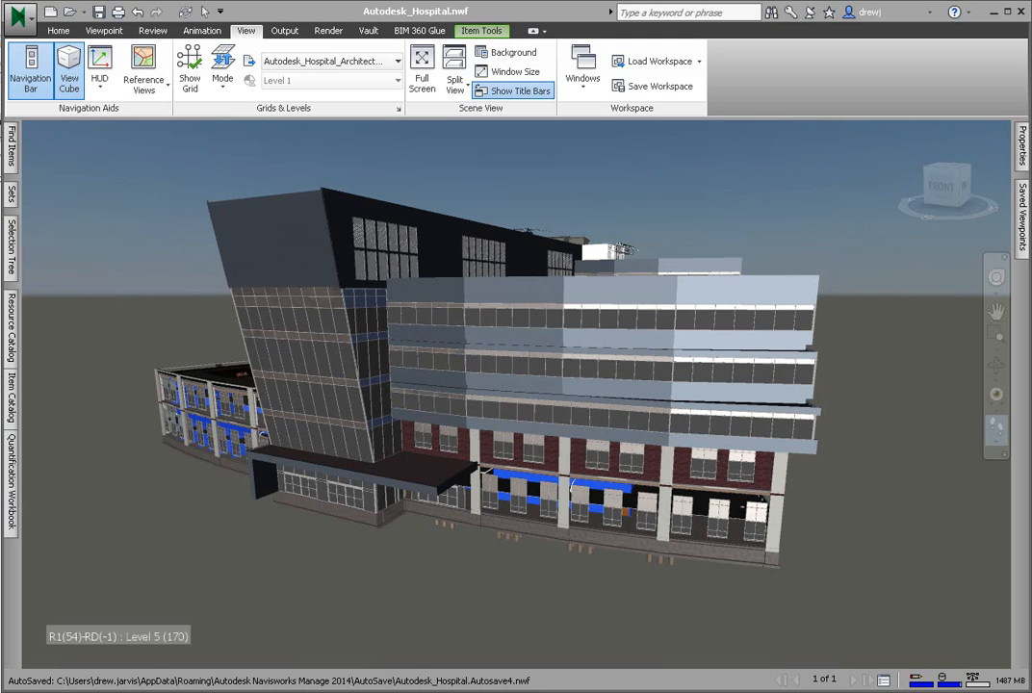
- Navigate from the exterior into the hospital's Level 1 interior, up to a highlighted partition wall
{"action": "left_click", "coordinate": [997, 279]}
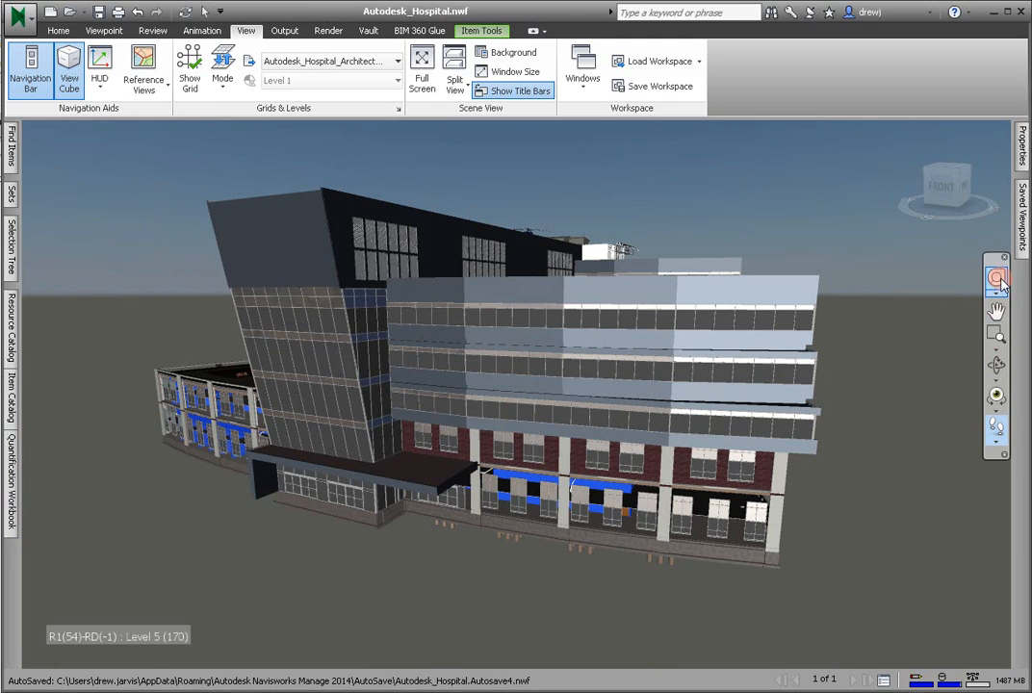
{"action": "left_click_drag", "start_coordinate": [524, 560], "coordinate": [581, 541]}
{"action": "left_click_drag", "start_coordinate": [520, 552], "coordinate": [797, 438]}
{"action": "left_click_drag", "start_coordinate": [515, 558], "coordinate": [475, 473]}
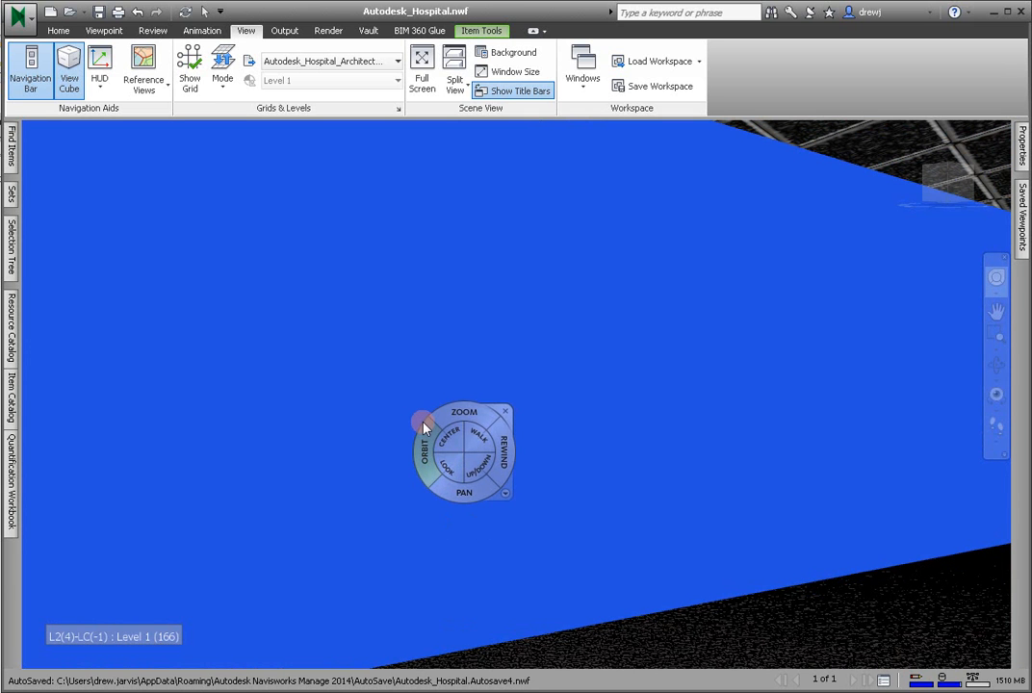
- Add a new item to the Door and Windows group in the Item Catalog
{"action": "left_click", "coordinate": [14, 477]}
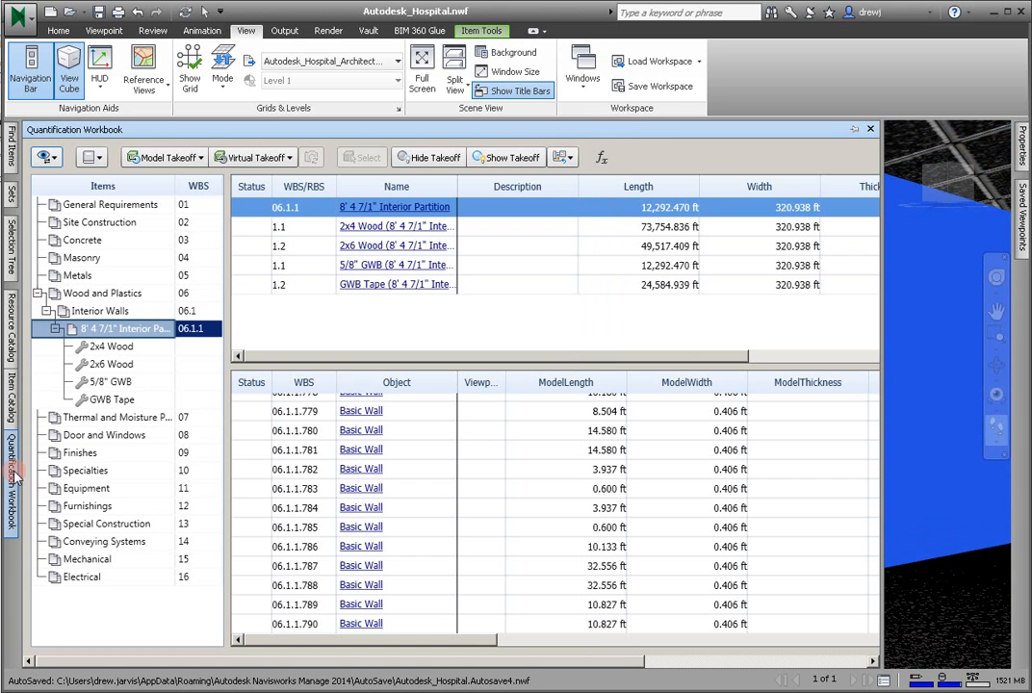
{"action": "right_click", "coordinate": [90, 435]}
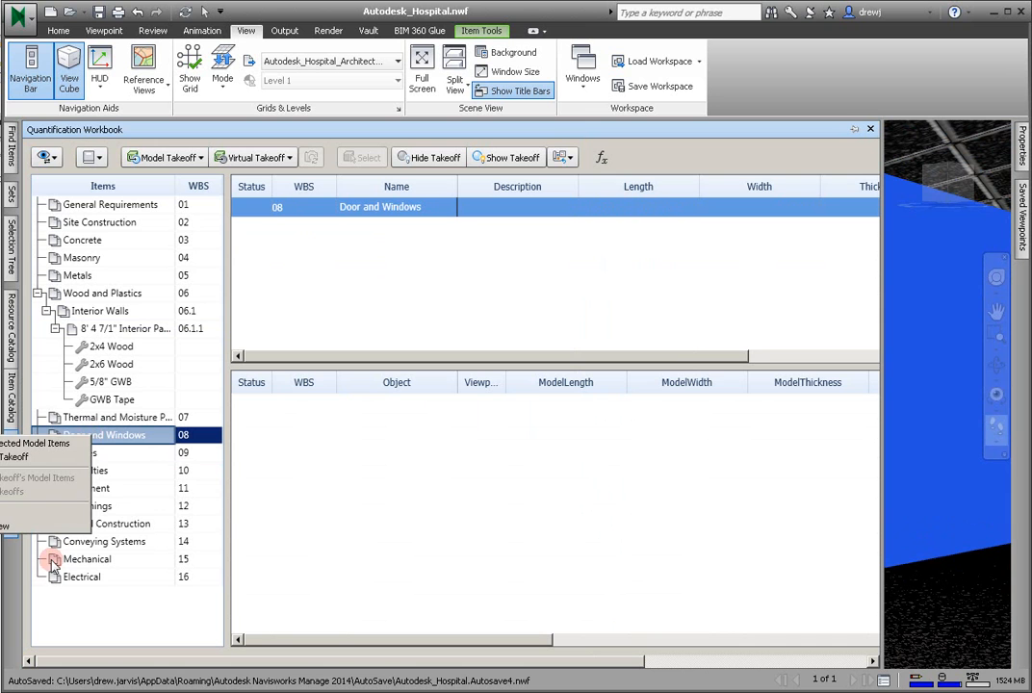
{"action": "left_click", "coordinate": [11, 394]}
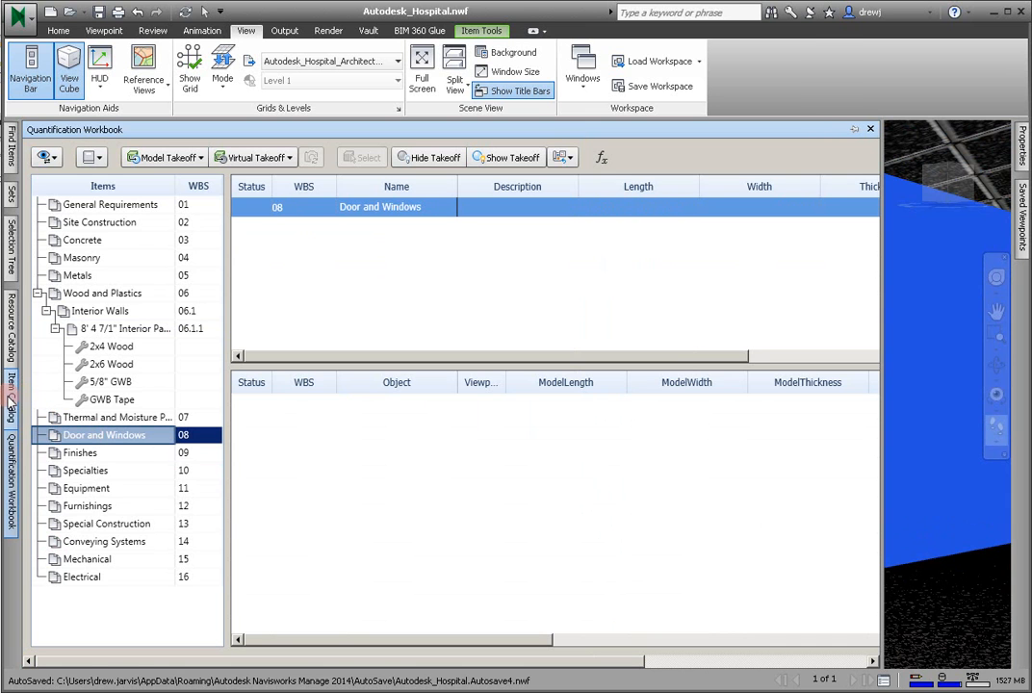
{"action": "left_click", "coordinate": [11, 394]}
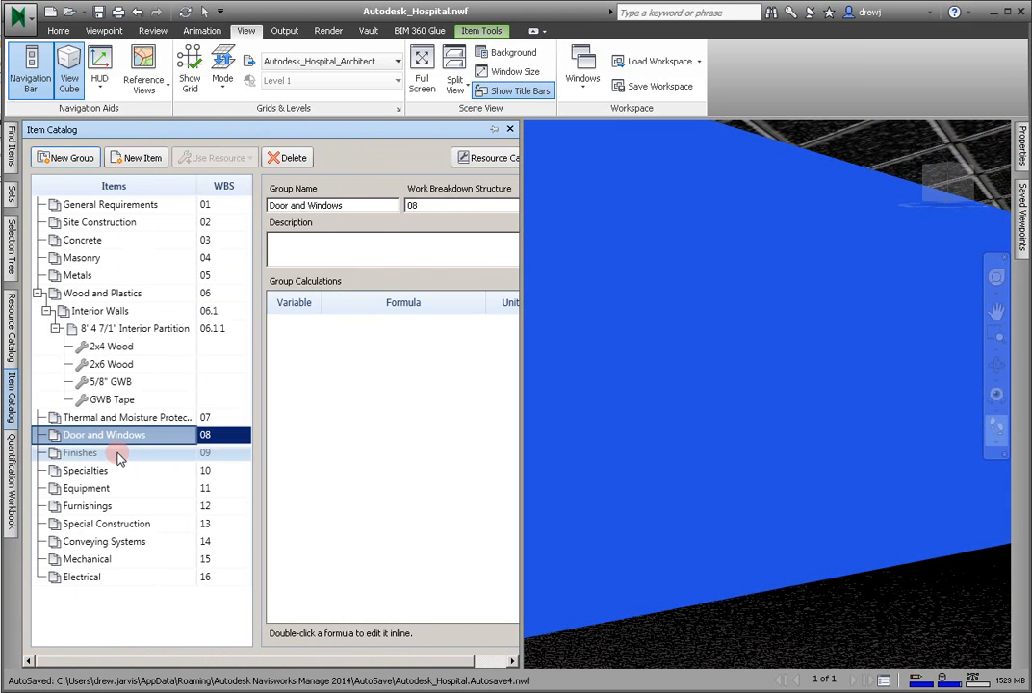
{"action": "right_click", "coordinate": [92, 437]}
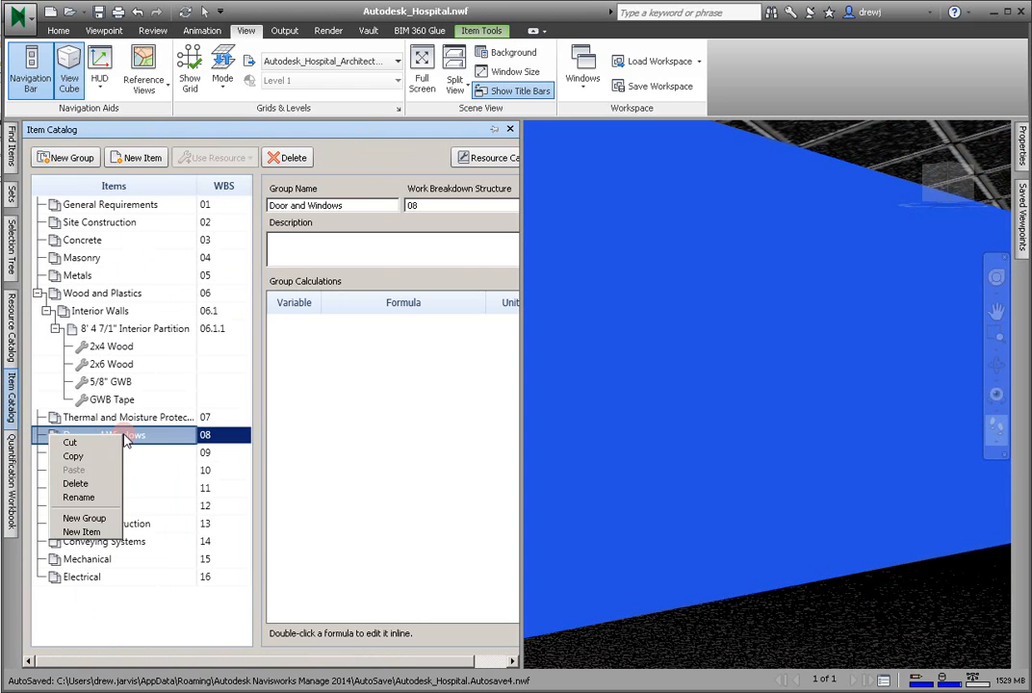
{"action": "left_click", "coordinate": [83, 532]}
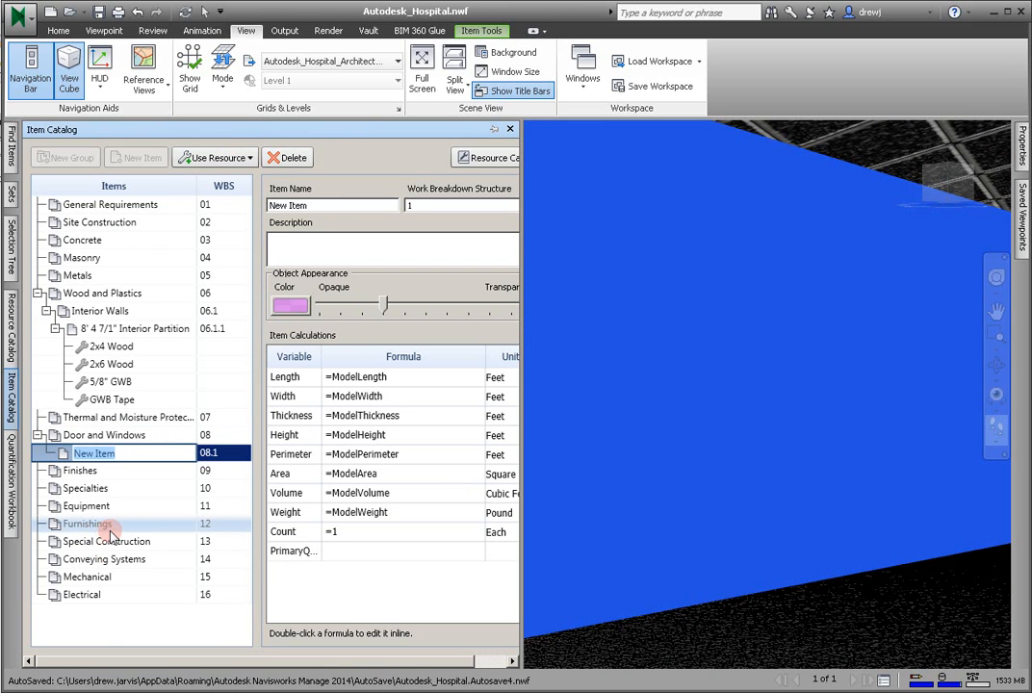
- Name the new Door and Windows item 3' x 7' Interior Door
{"action": "type", "text": "3' x 7"}
{"action": "type", "text": "' Inter"}
{"action": "type", "text": "uor"}
{"action": "key", "text": "BackSpace"}
{"action": "key", "text": "BackSpace"}
{"action": "key", "text": "BackSpace"}
{"action": "type", "text": "ior Door"}
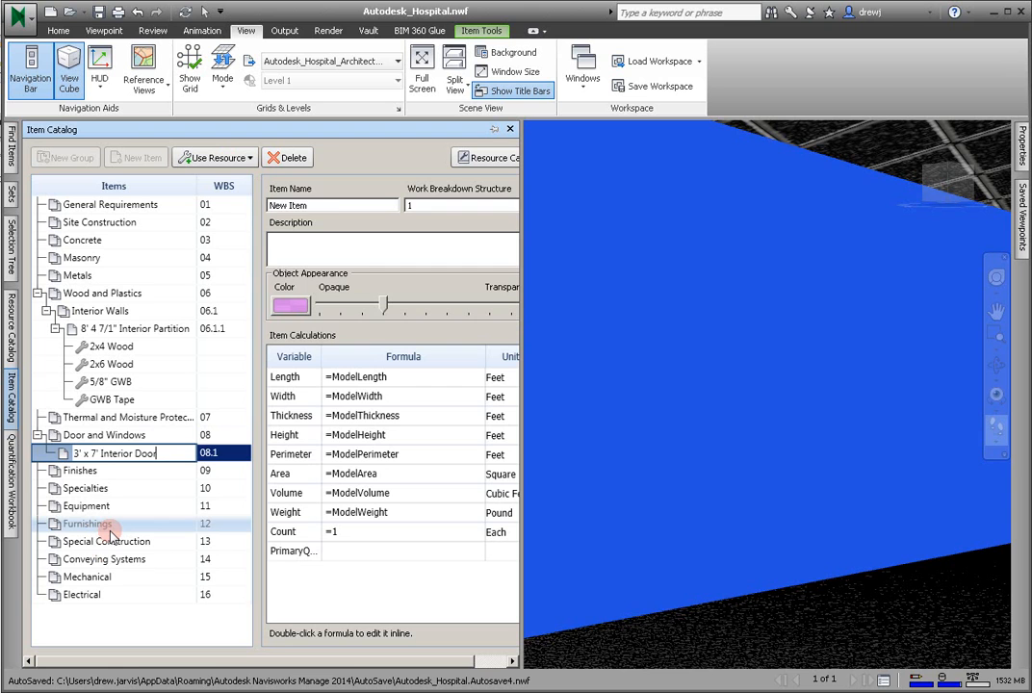
{"action": "key", "text": "Return"}
- Create a virtual takeoff for the 3' x 7' Interior Door item in the Quantification Workbook and open its viewpoint
{"action": "right_click", "coordinate": [163, 453]}
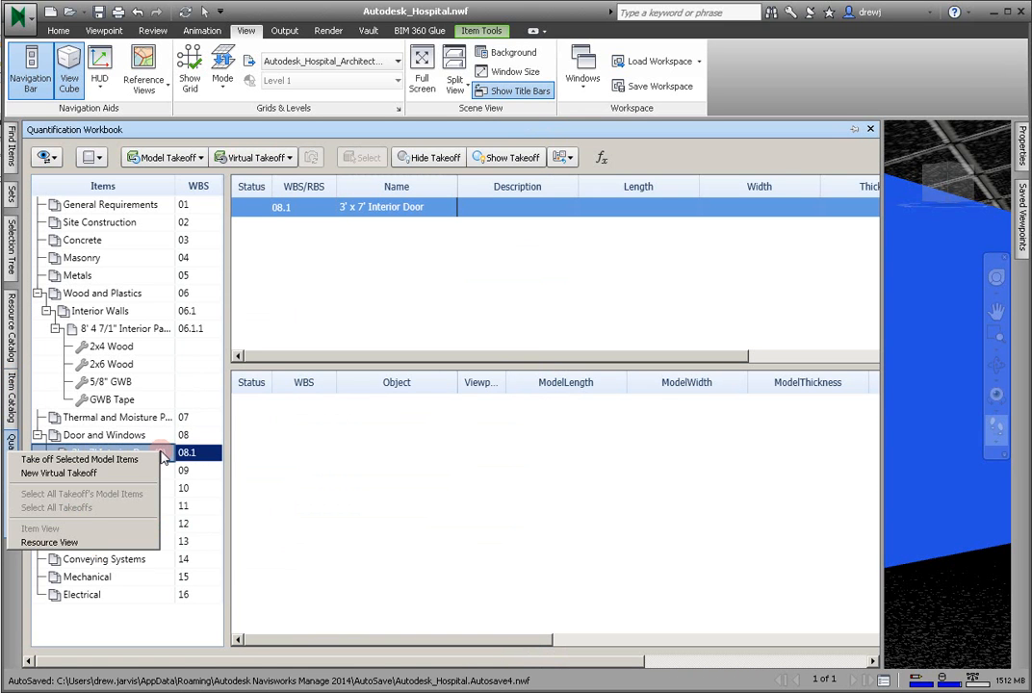
{"action": "left_click", "coordinate": [90, 473]}
{"action": "left_click", "coordinate": [481, 402]}
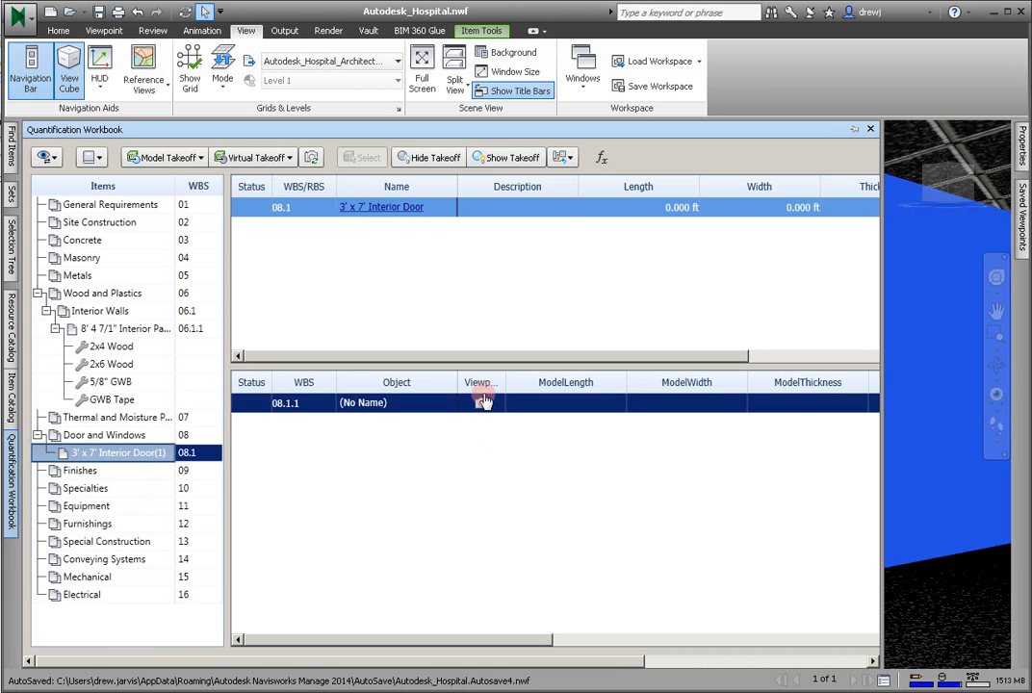
- Draw a tall red redline ellipse on the partition wall in the first door takeoff's viewpoint to mark the door location
{"action": "left_click", "coordinate": [481, 404]}
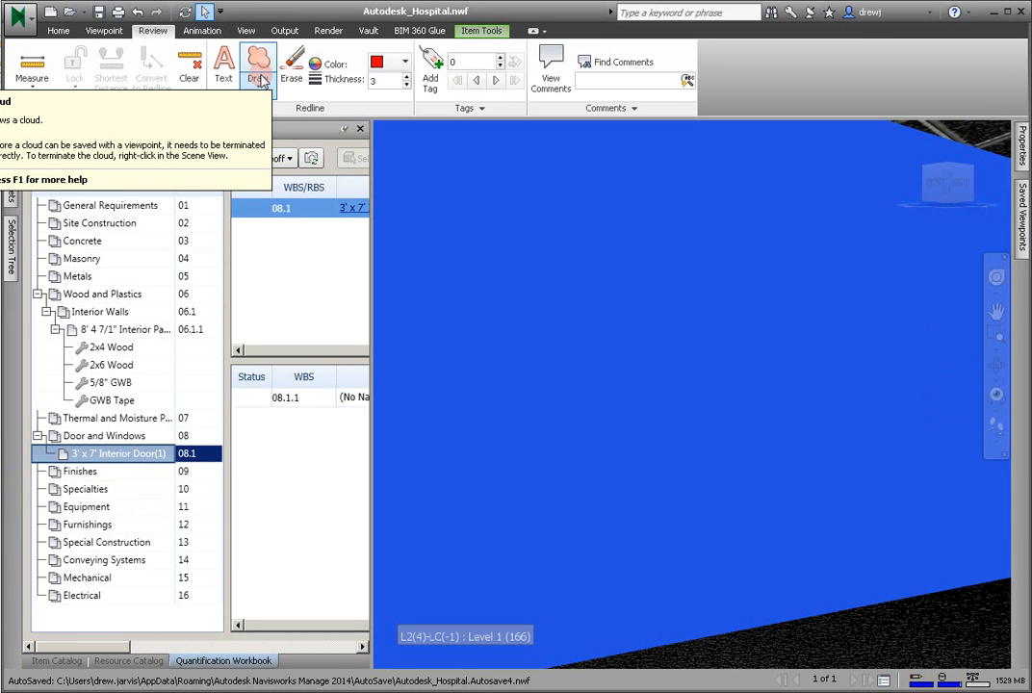
{"action": "left_click", "coordinate": [261, 82]}
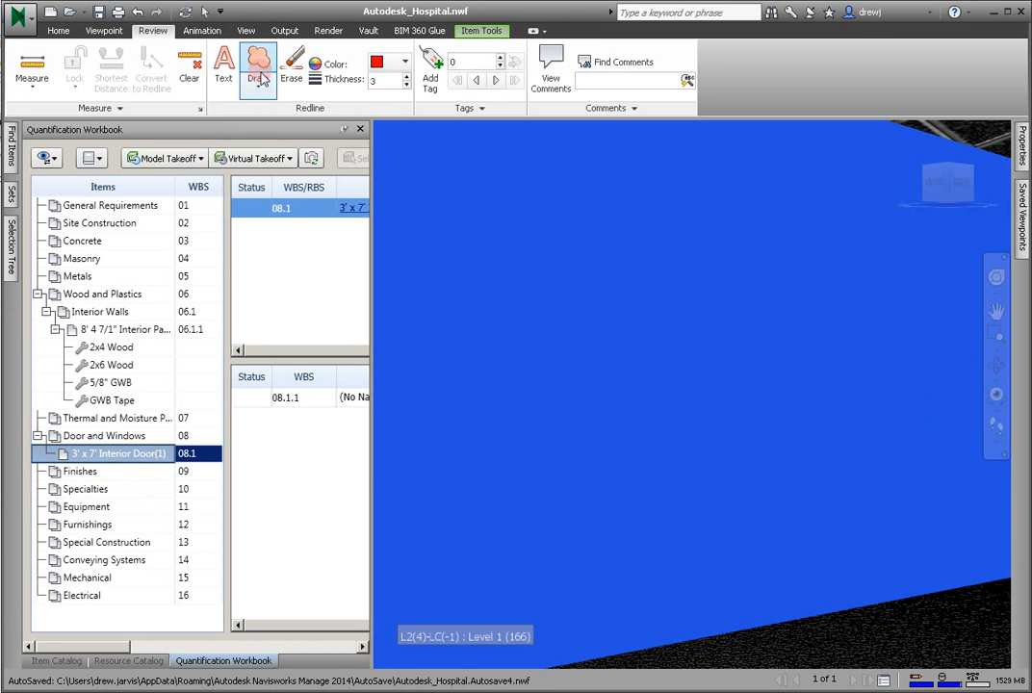
{"action": "left_click", "coordinate": [243, 146]}
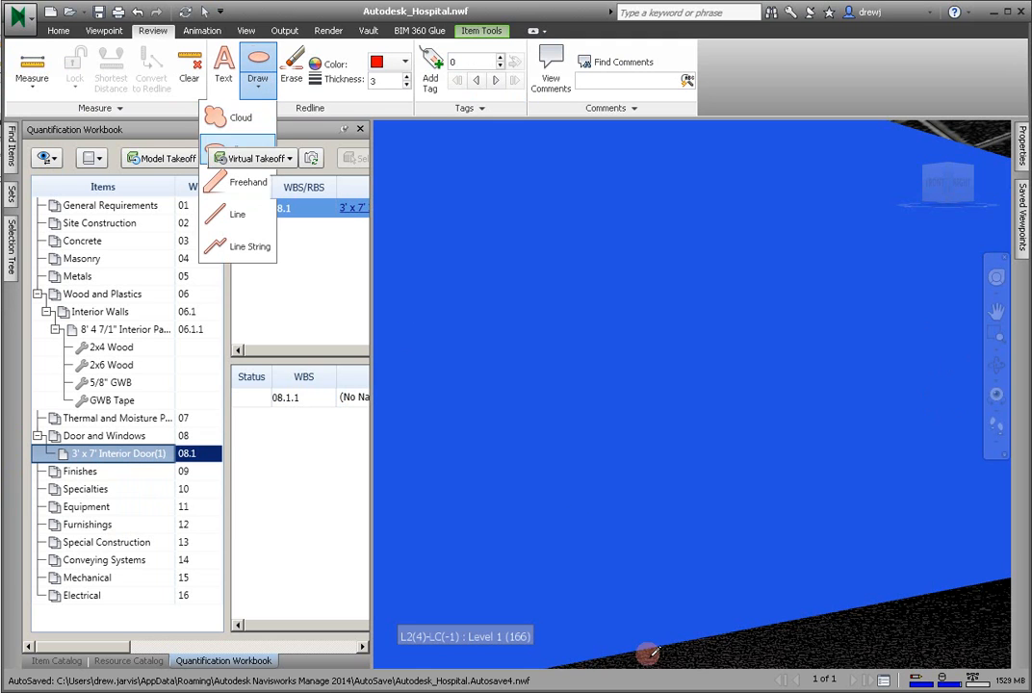
{"action": "left_click_drag", "start_coordinate": [595, 660], "coordinate": [741, 164]}
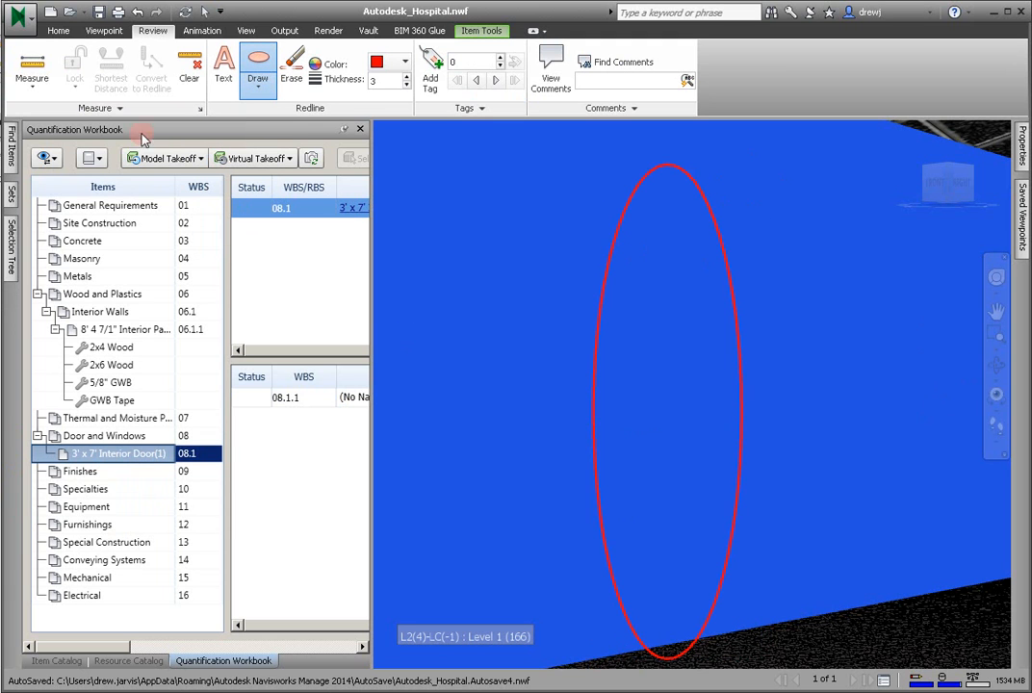
- Add the redline text "Door 120" inside the ellipse on the partition wall
{"action": "left_click", "coordinate": [231, 74]}
{"action": "left_click", "coordinate": [615, 352]}
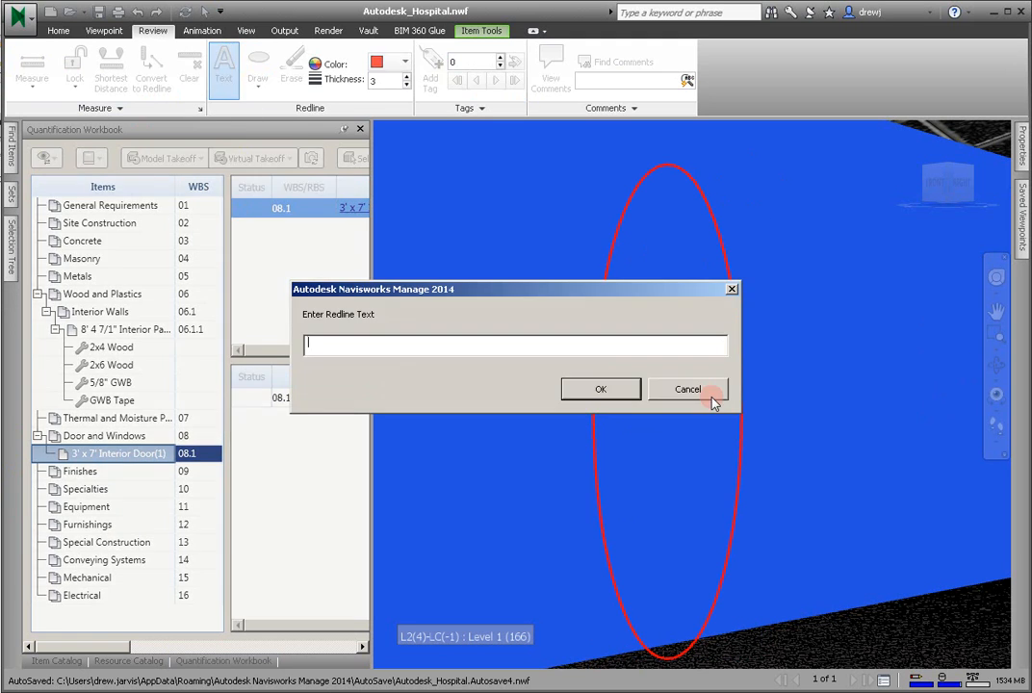
{"action": "type", "text": "Doo"}
{"action": "type", "text": "r 2"}
{"action": "type", "text": "20"}
{"action": "key", "text": "Return"}
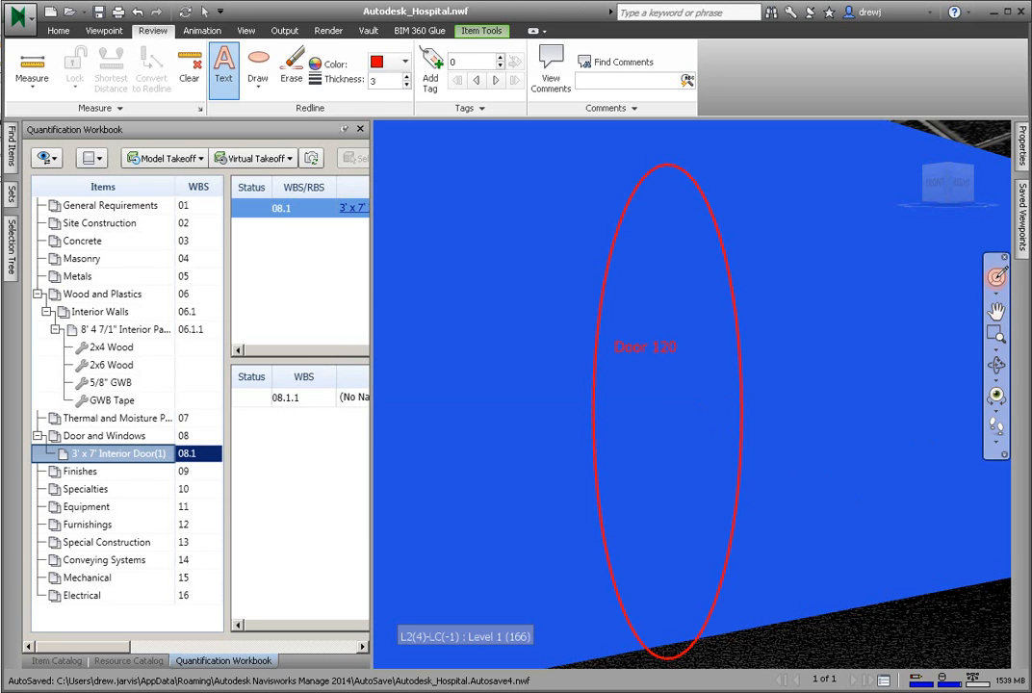
- Create a second virtual takeoff for the 3' x 7' Interior Door item from a view down the Level 1 corridor
{"action": "left_click", "coordinate": [997, 277]}
{"action": "left_click_drag", "start_coordinate": [852, 395], "coordinate": [945, 390]}
{"action": "left_click_drag", "start_coordinate": [695, 563], "coordinate": [698, 507]}
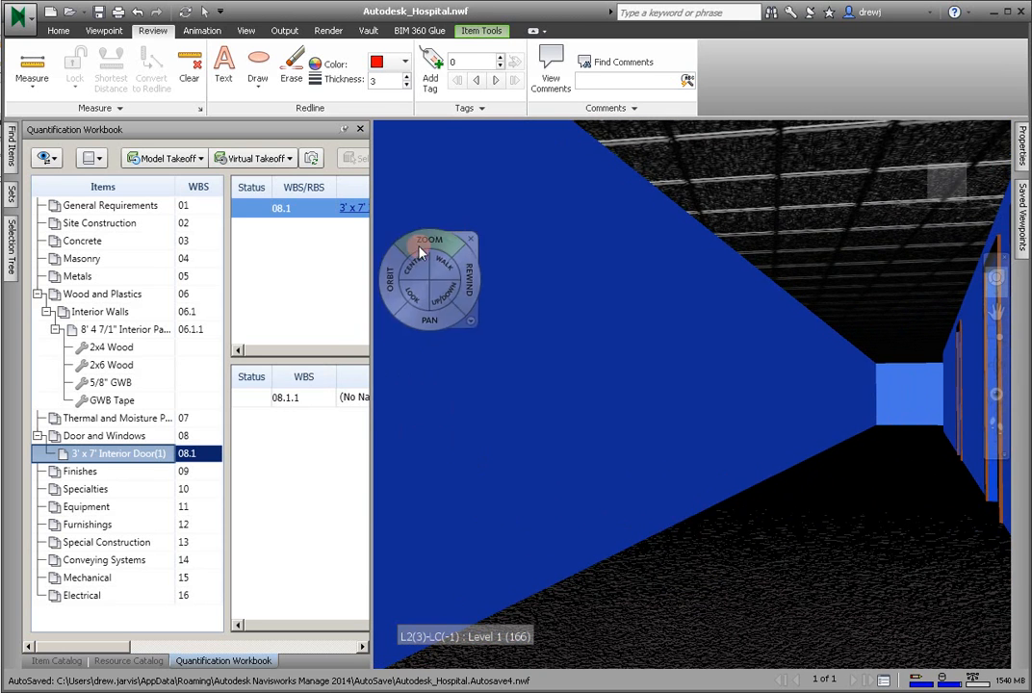
{"action": "right_click", "coordinate": [106, 454]}
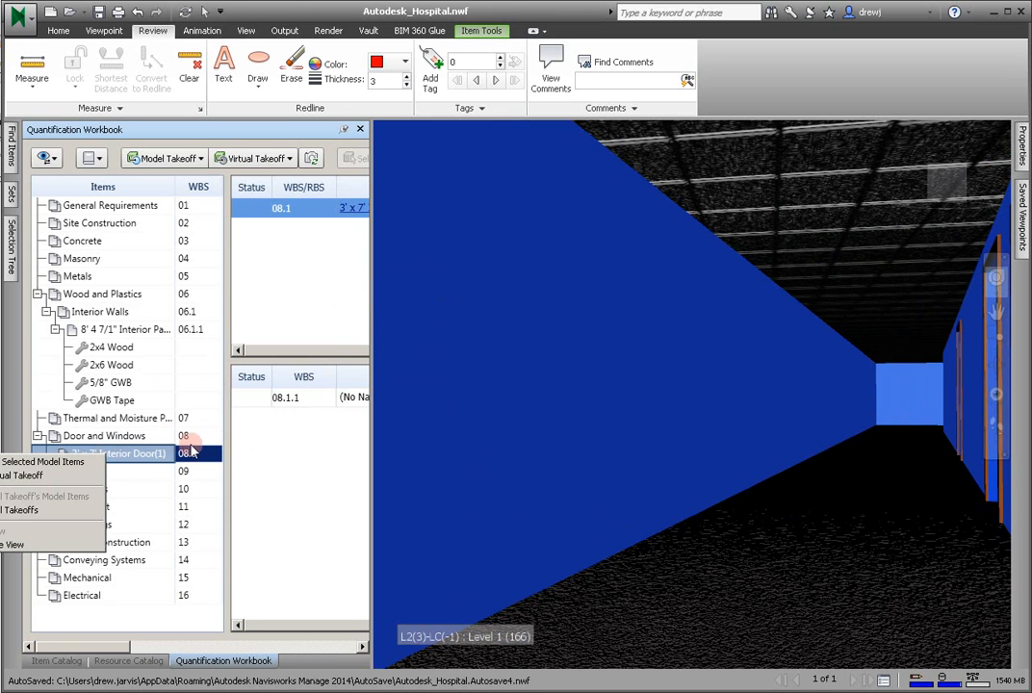
{"action": "left_click", "coordinate": [142, 477]}
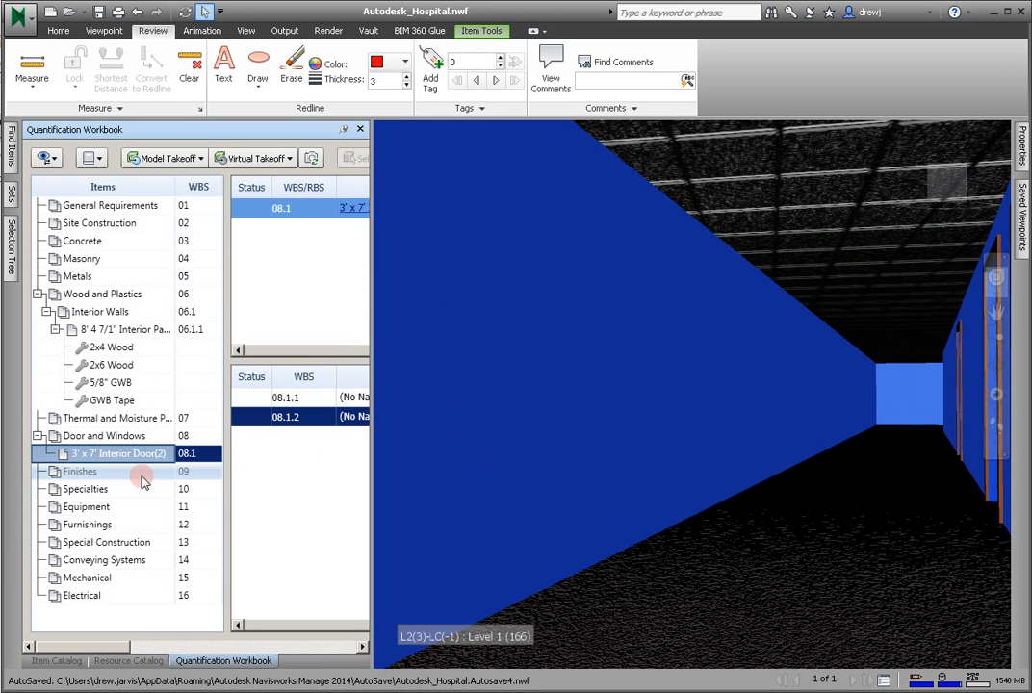
- Mark the second door location on the corridor wall with a narrow redline ellipse and the redline text "Door 121"
{"action": "left_click", "coordinate": [255, 60]}
{"action": "mouse_move", "coordinate": [541, 282]}
{"action": "left_mouse_down"}
{"action": "mouse_move", "coordinate": [583, 433]}
{"action": "mouse_move", "coordinate": [604, 567]}
{"action": "left_mouse_up"}
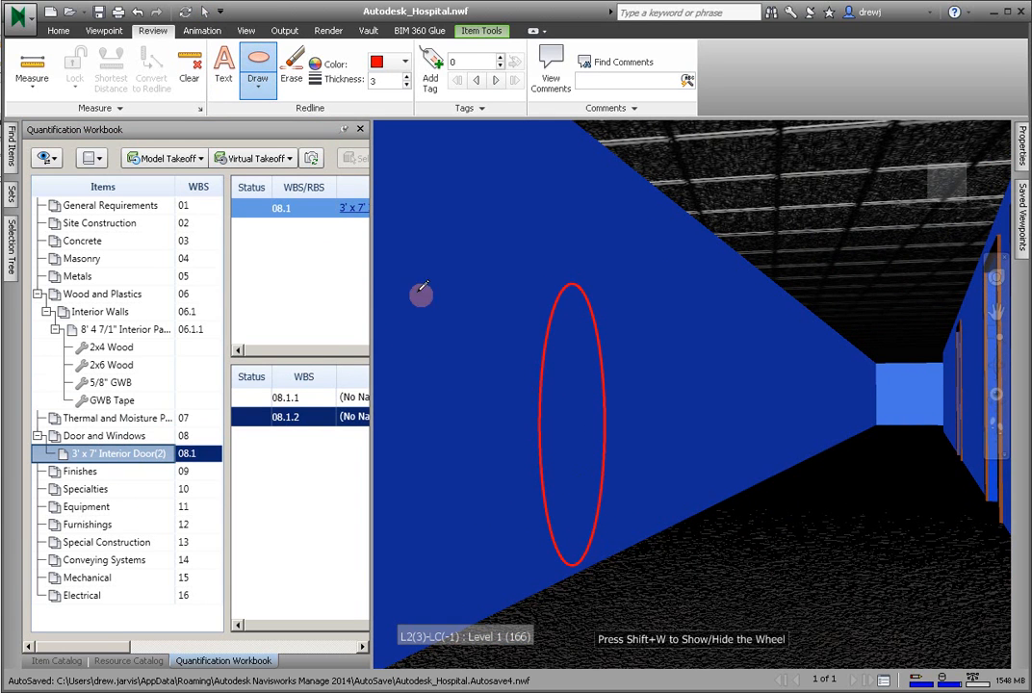
{"action": "left_click", "coordinate": [223, 65]}
{"action": "left_click", "coordinate": [585, 409]}
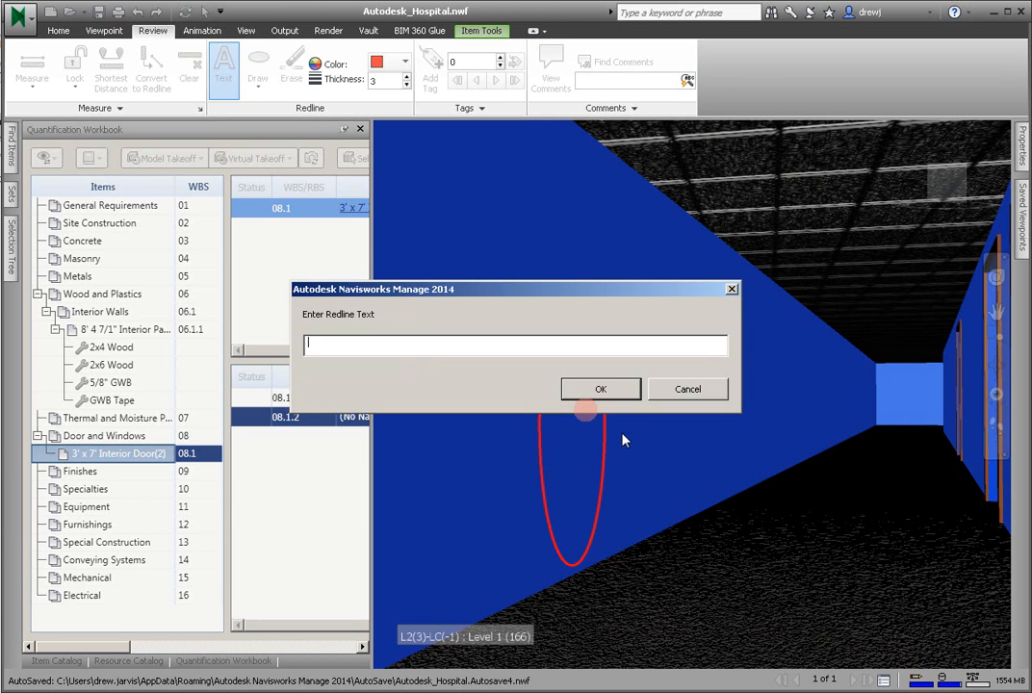
{"action": "type", "text": "Door 120"}
{"action": "key", "text": "BackSpace"}
{"action": "type", "text": "1"}
{"action": "left_click", "coordinate": [601, 390]}
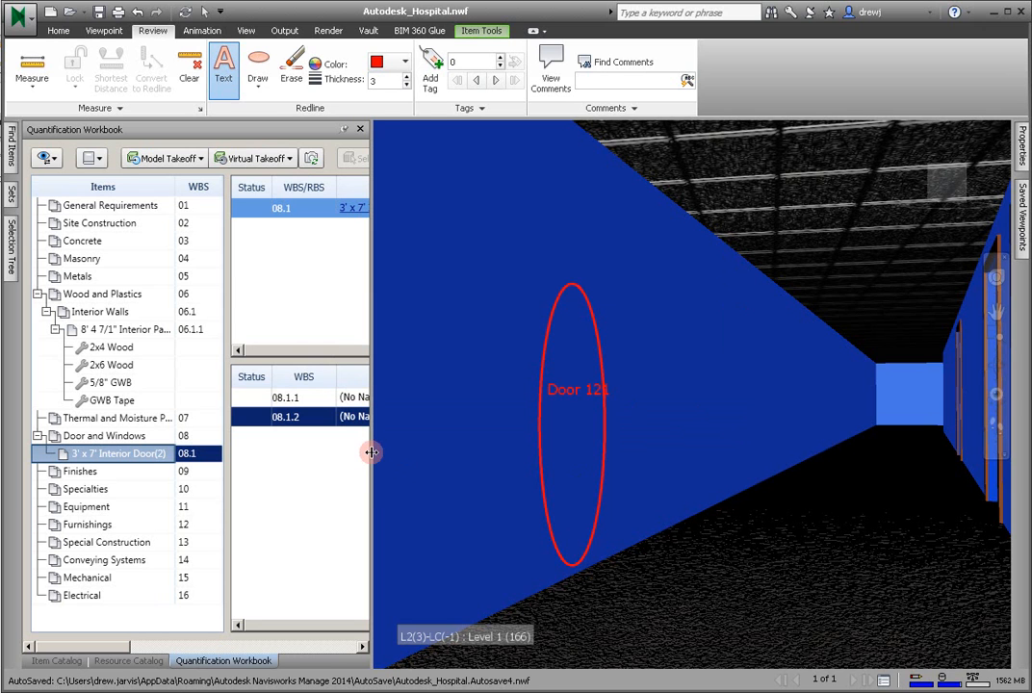
- Widen the Quantification Workbook to show the viewpoint column and compare the saved viewpoints of door takeoffs 08.1.1 and 08.1.2
{"action": "left_click_drag", "start_coordinate": [371, 452], "coordinate": [516, 454]}
{"action": "left_click", "coordinate": [480, 398]}
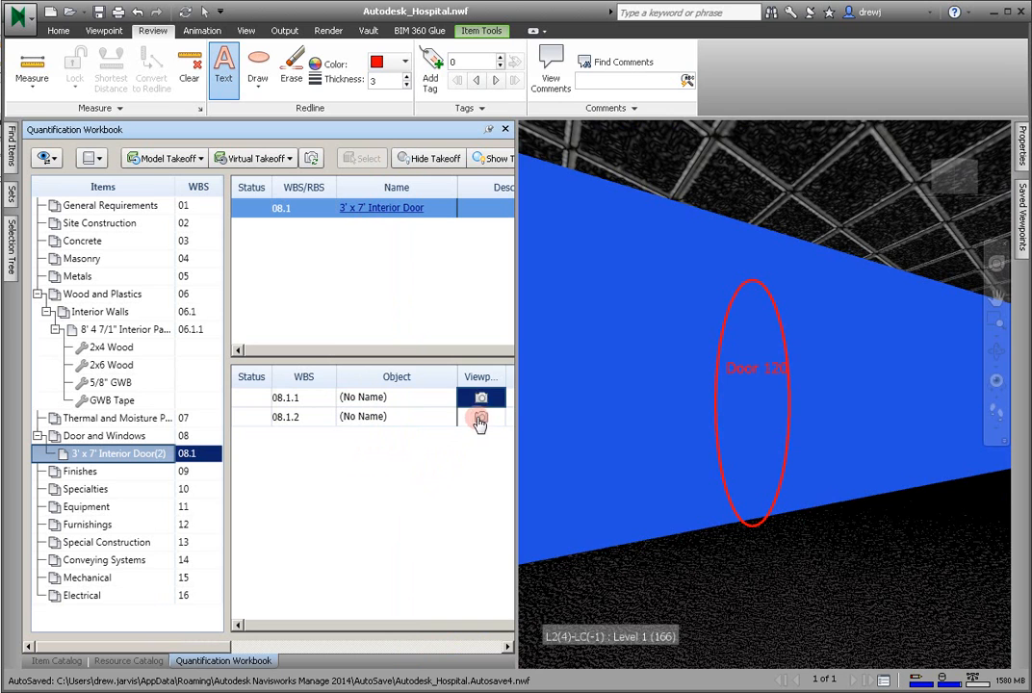
{"action": "left_click", "coordinate": [480, 417]}
{"action": "left_click", "coordinate": [480, 398]}
{"action": "left_click", "coordinate": [480, 416]}
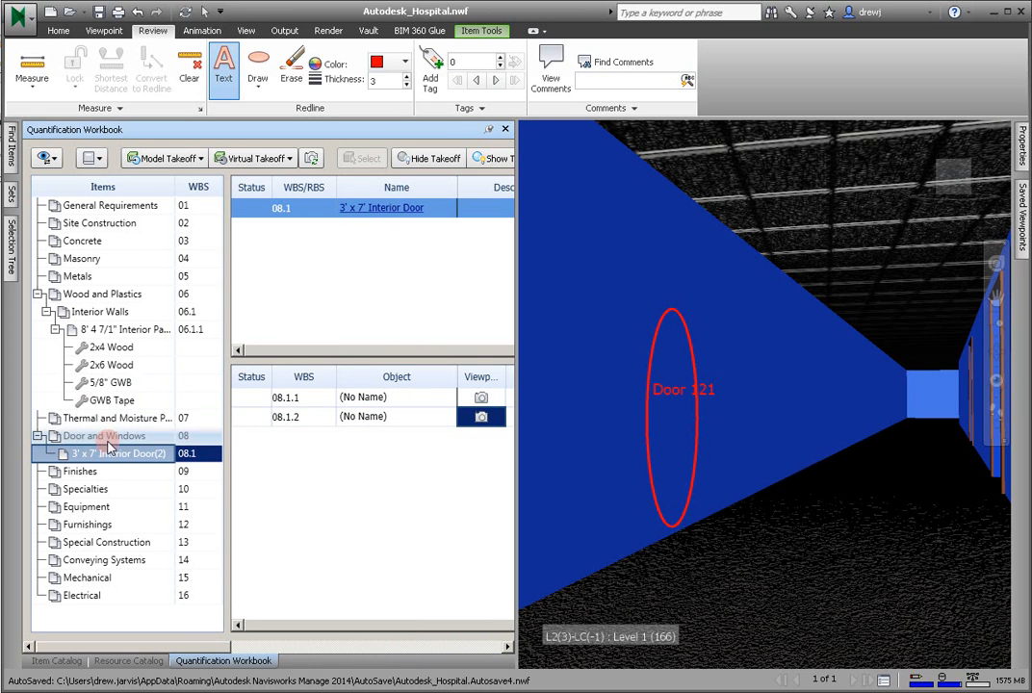
{"action": "left_click", "coordinate": [481, 398]}
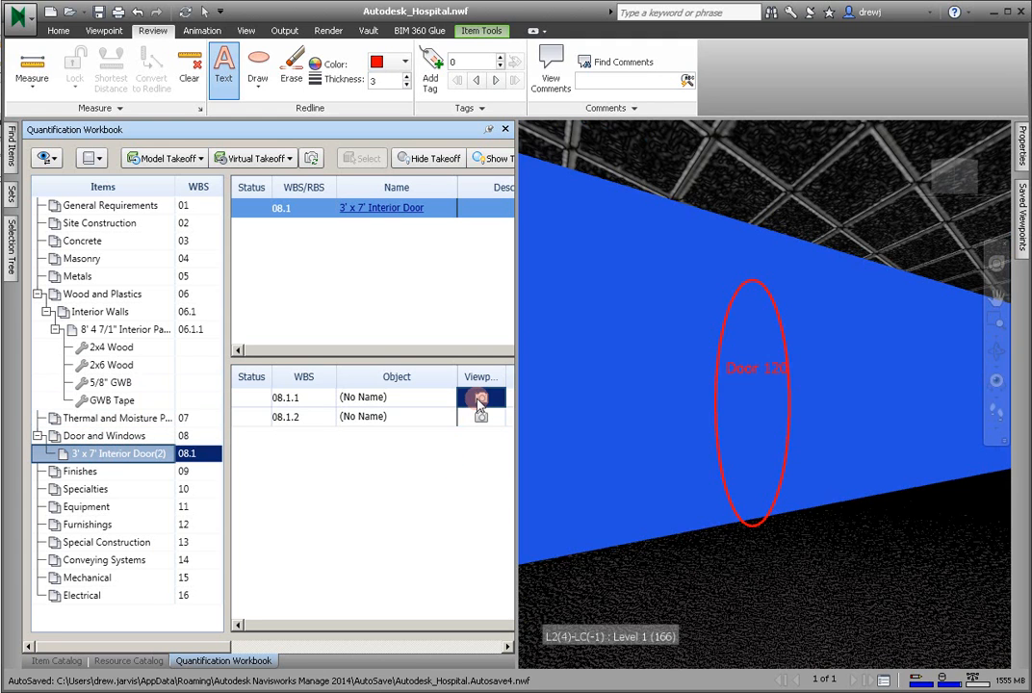
{"action": "left_click", "coordinate": [482, 420]}
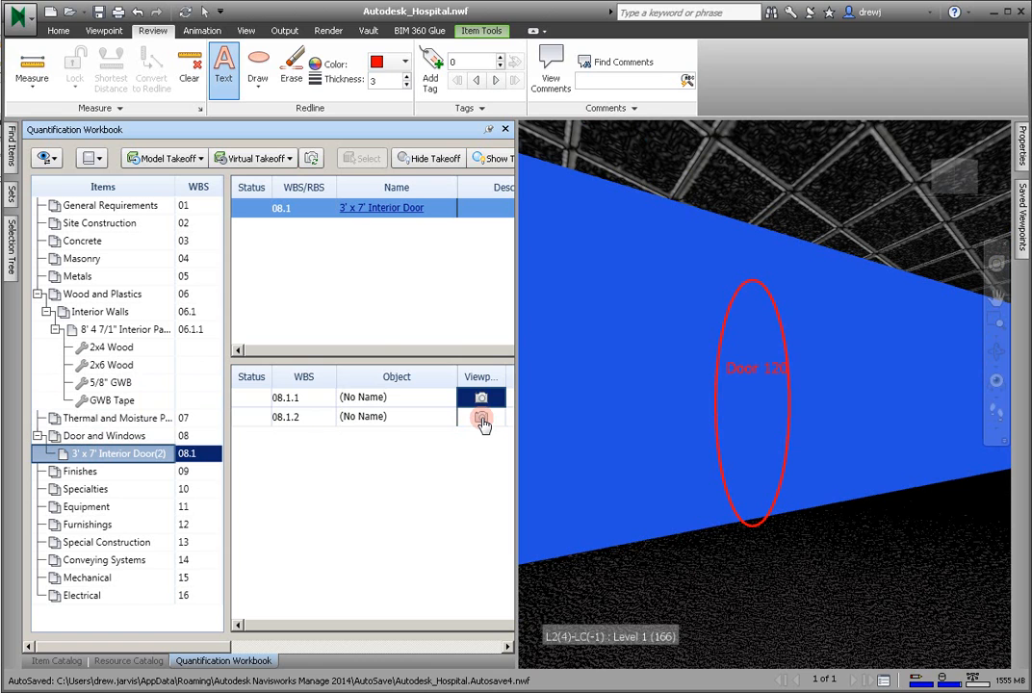